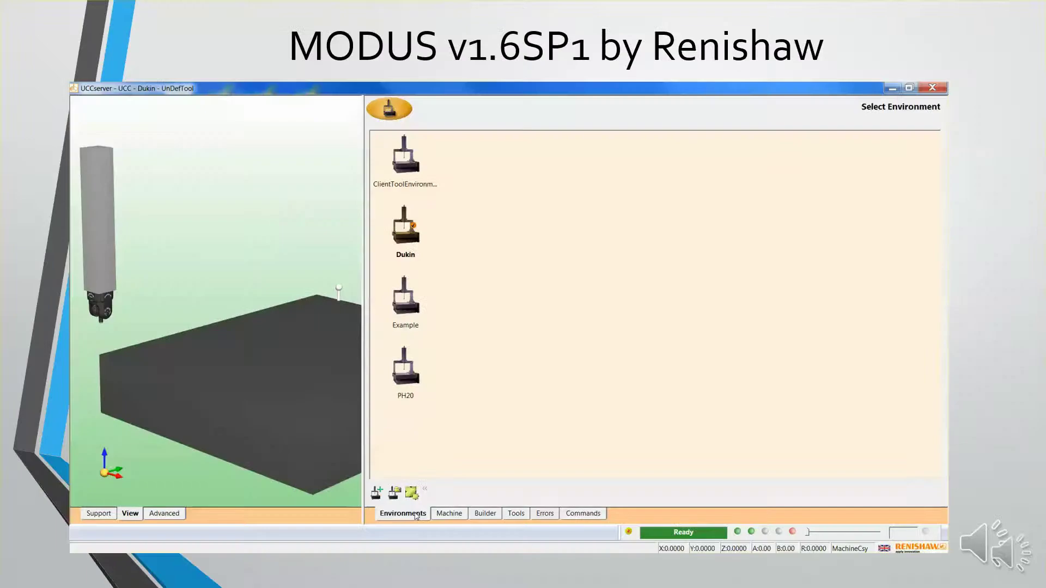
mouse_move(670, 474)
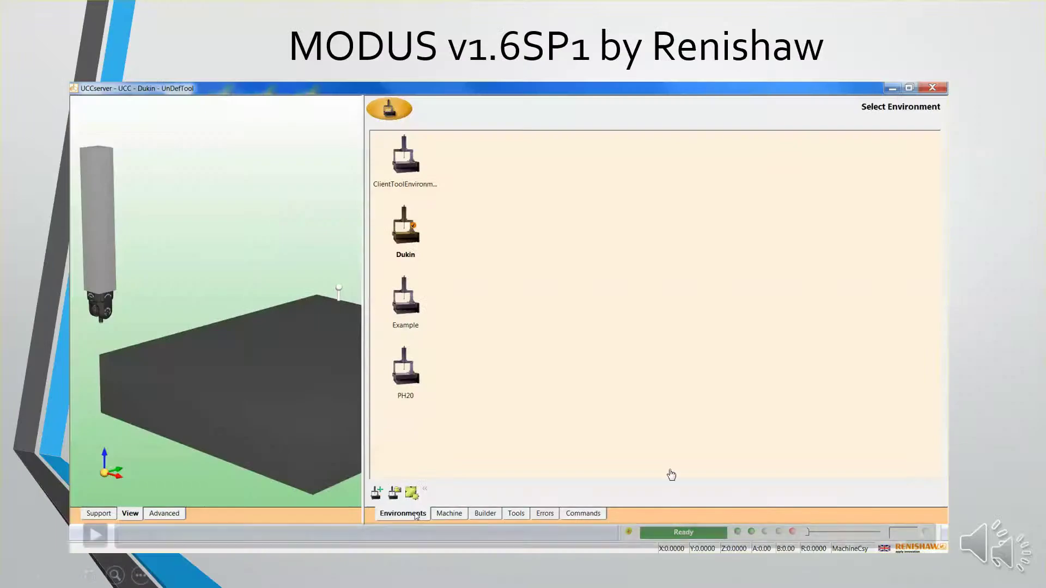
left_click(94, 536)
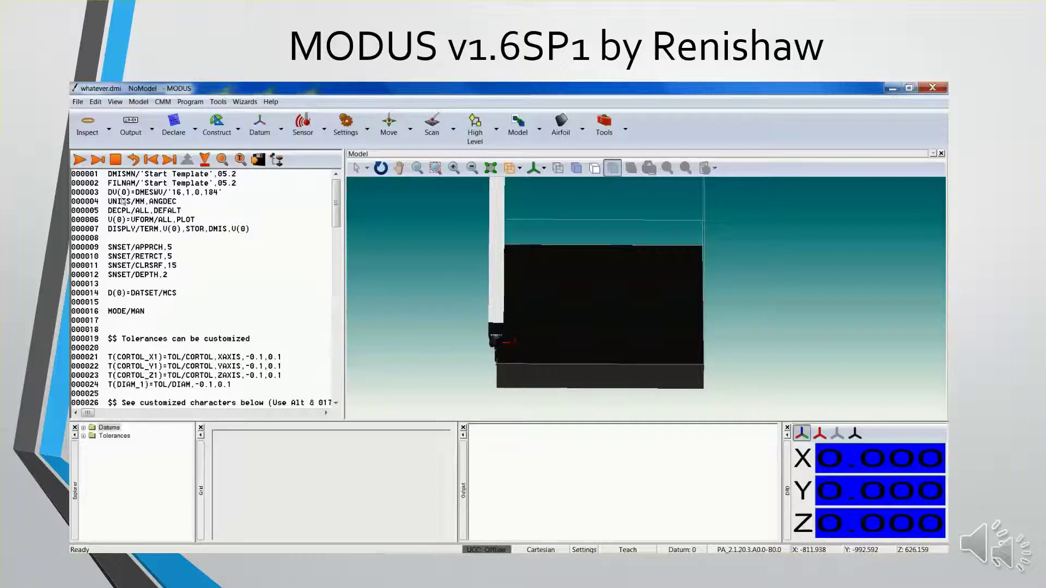
Review the program header on line 1 and the file label on line 2, cancelling each dialog.
mouse_move(336, 205)
left_mouse_down()
mouse_move(337, 305)
mouse_move(329, 197)
left_mouse_up()
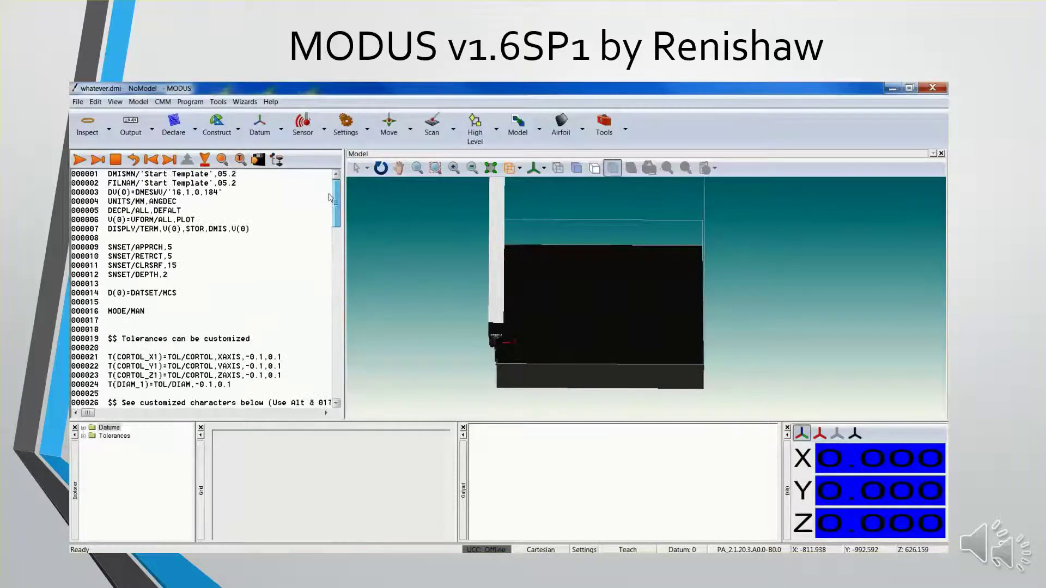
double_click(177, 177)
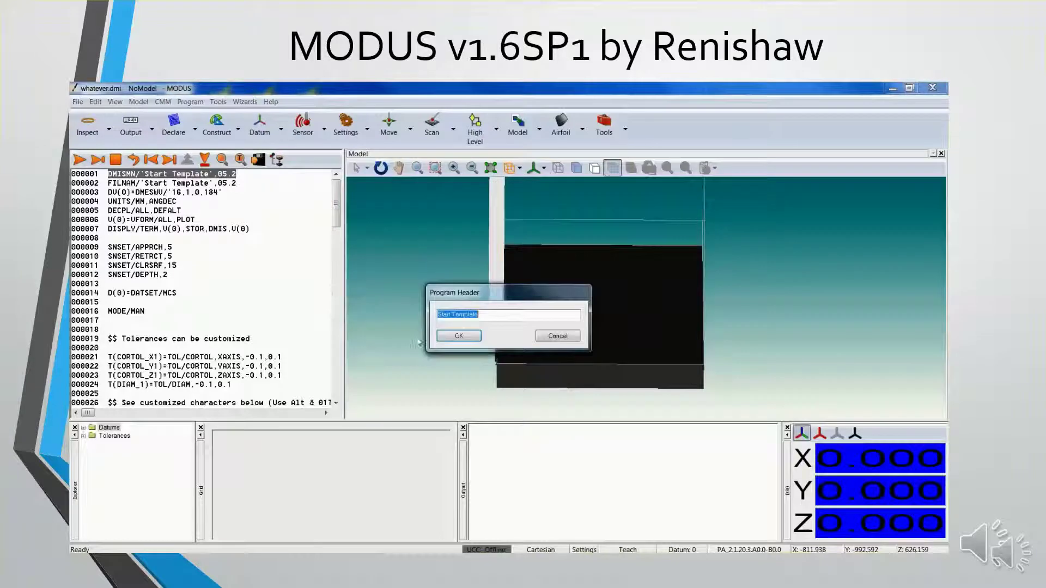
left_click(557, 337)
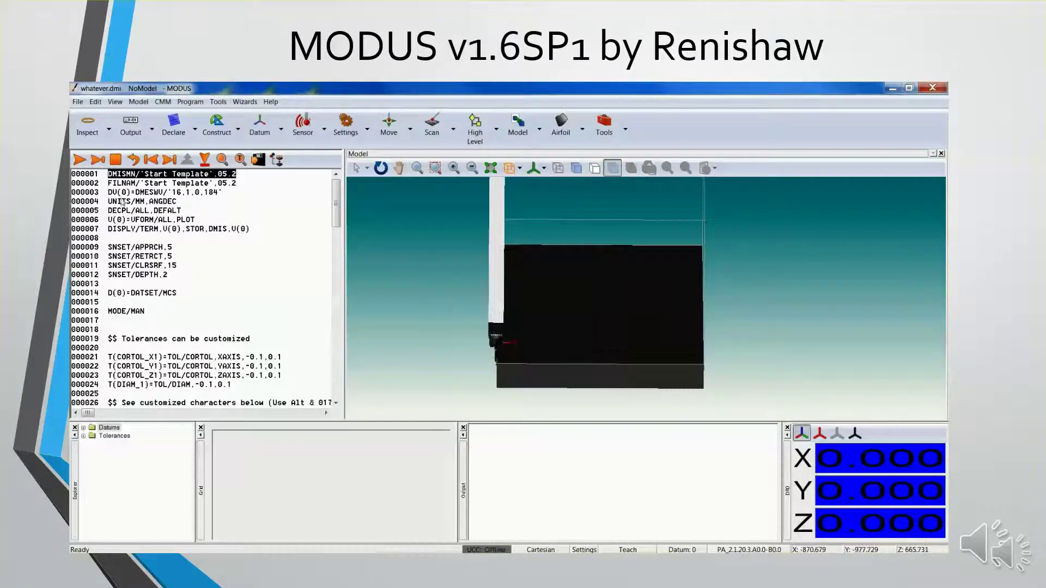
double_click(105, 184)
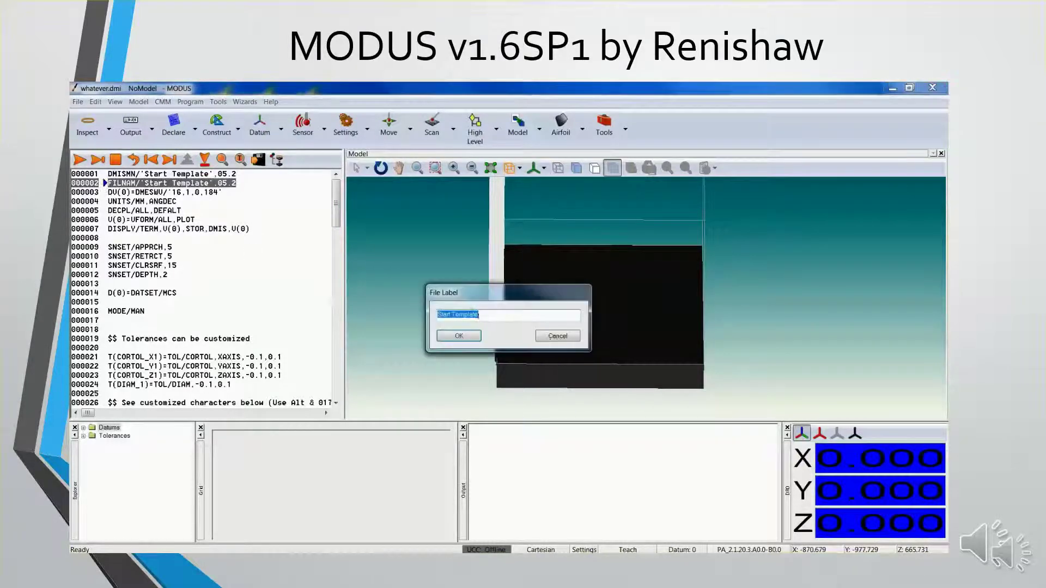
left_click(553, 337)
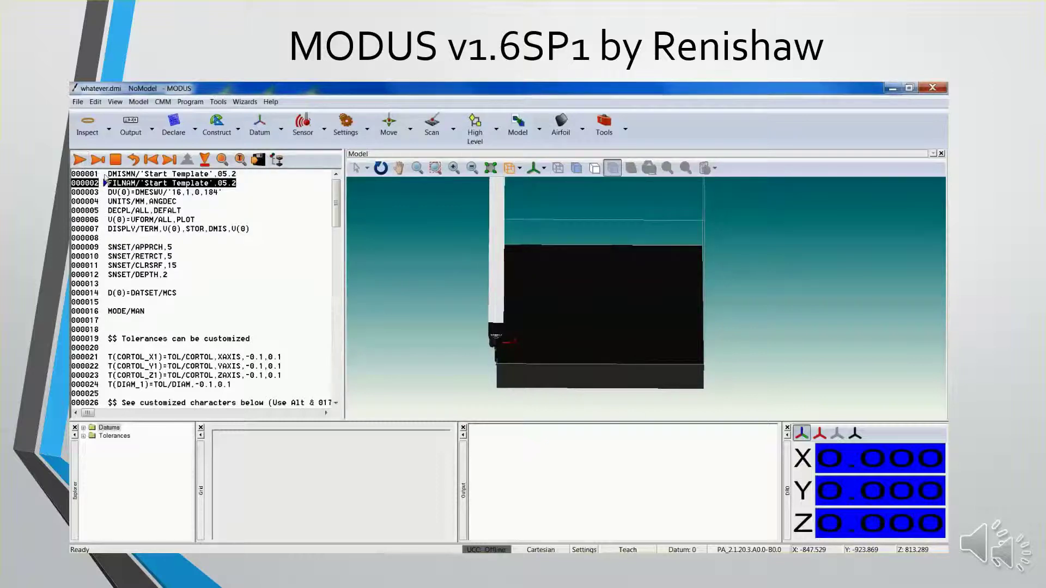
Step through the program one command at a time from line 1 to line 13.
left_click(84, 174)
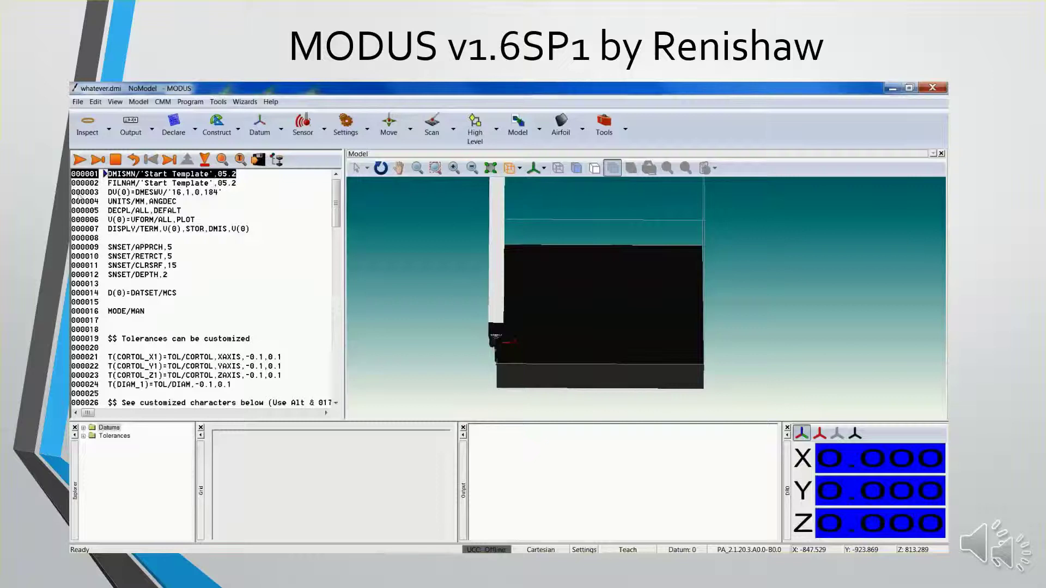
left_click(80, 160)
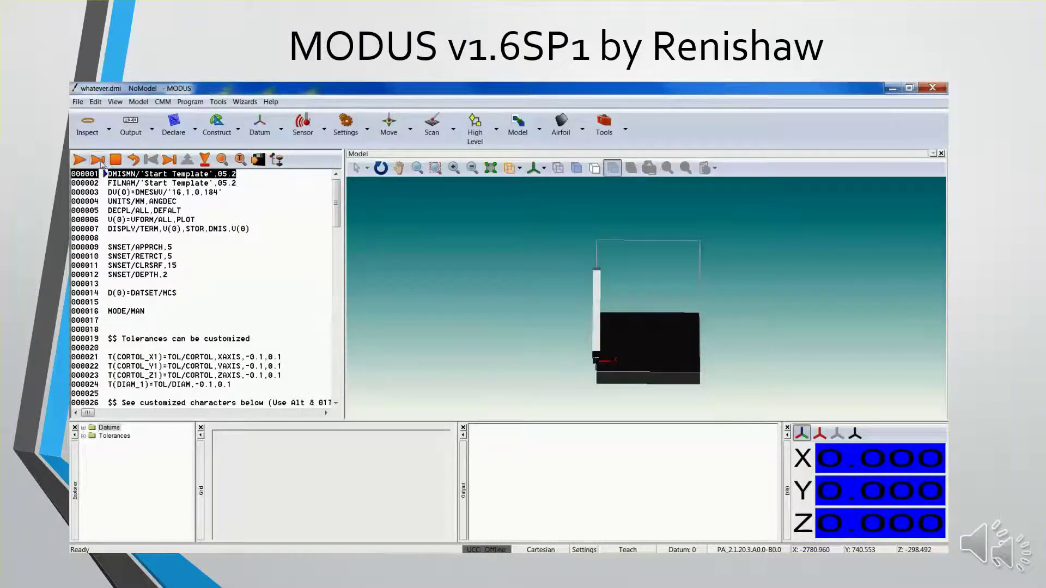
left_click(98, 161)
left_click(98, 160)
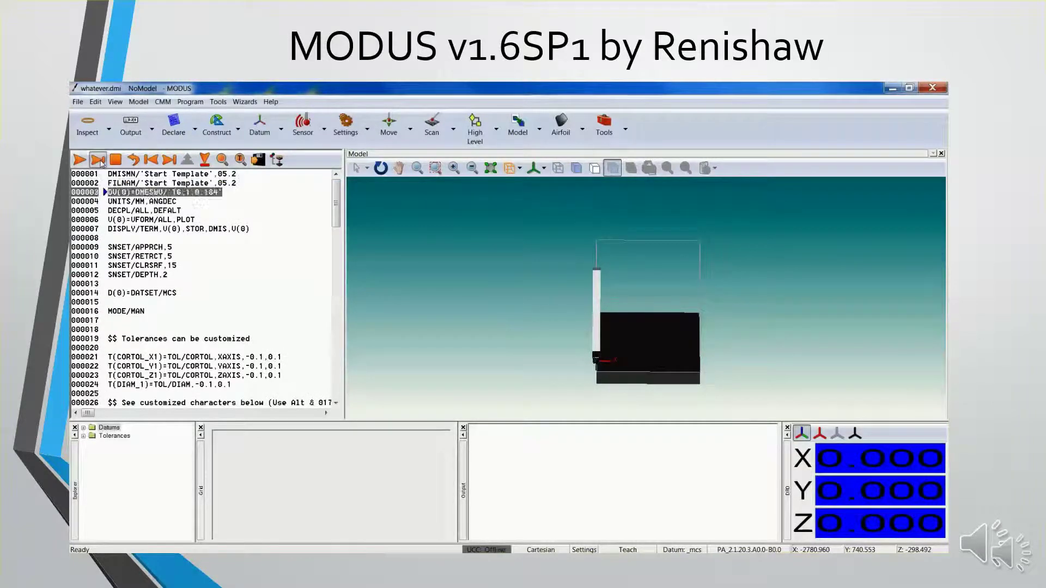
left_click(99, 160)
left_click(98, 160)
left_click(98, 160)
left_click(98, 160)
left_click(99, 161)
left_click(98, 160)
left_click(99, 160)
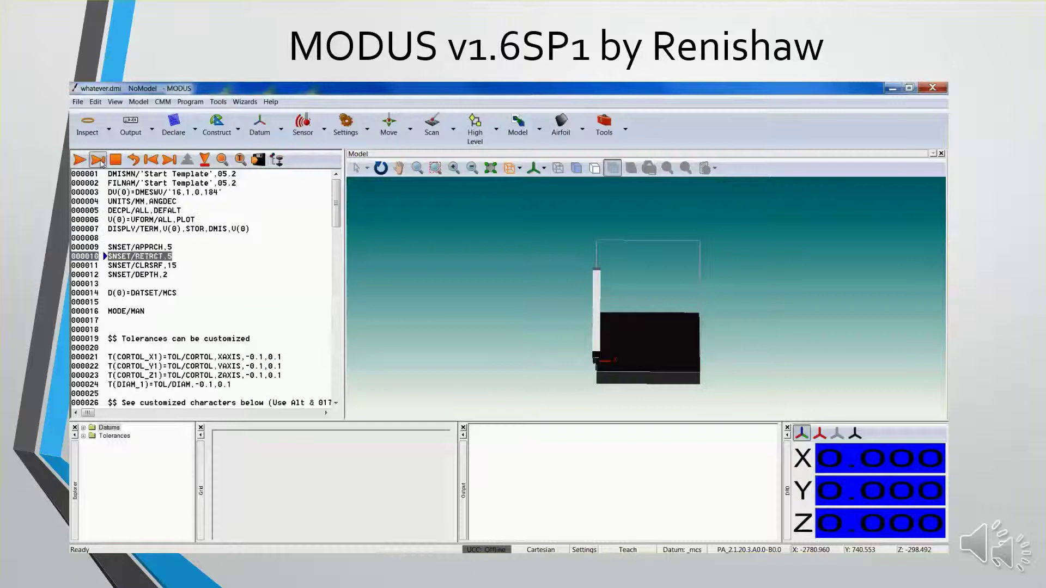
left_click(99, 160)
left_click(99, 160)
left_click(99, 160)
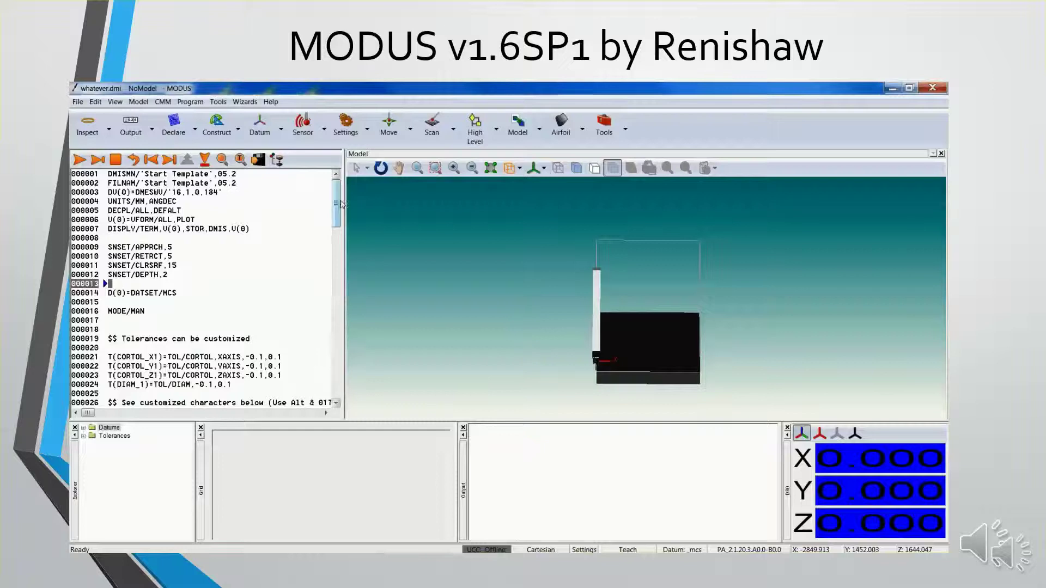
Review the sensor approach distance setting on line 9 and cancel its dialog.
double_click(103, 248)
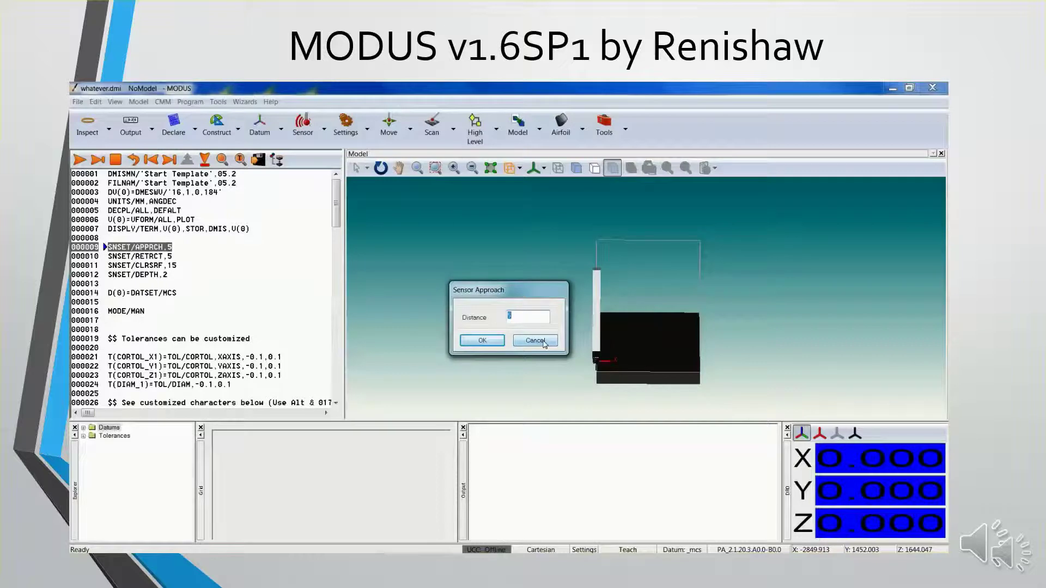
left_click(544, 343)
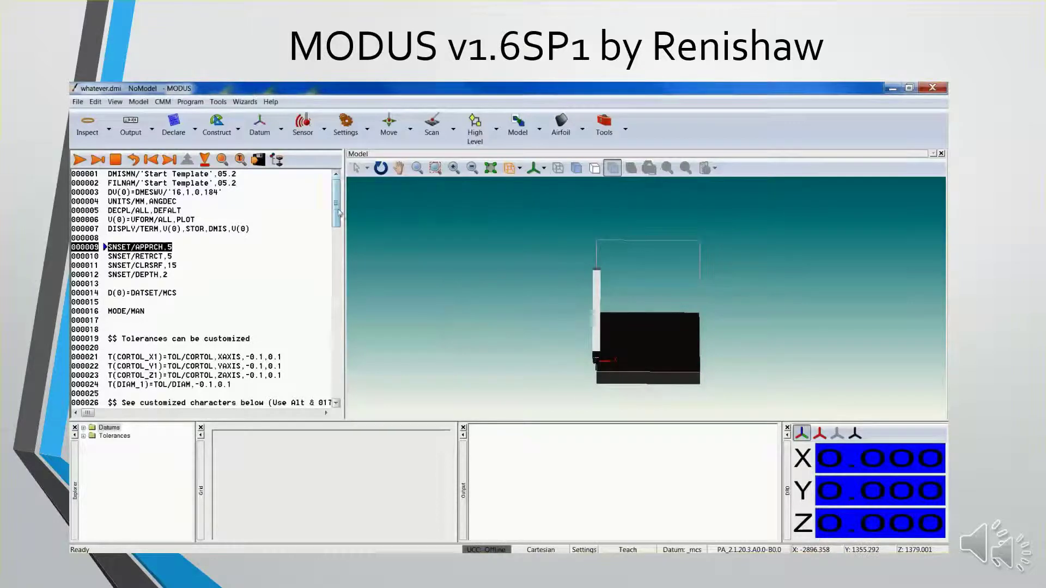
Review the X-axis bilateral position tolerance on line 28 and the customized characters comment on line 26, cancelling both dialogs.
left_click_drag(336, 213, 336, 229)
double_click(97, 358)
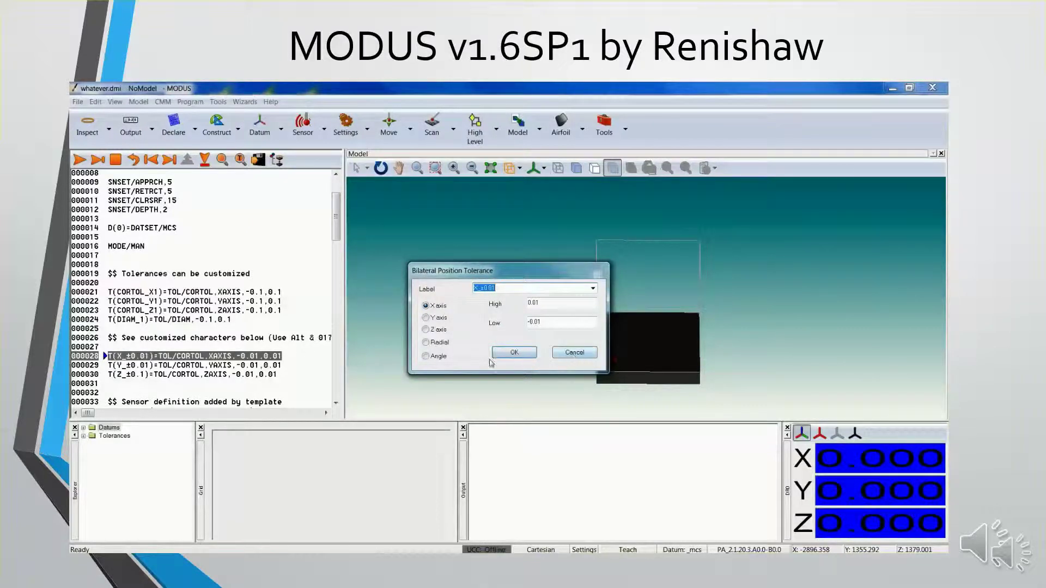
left_click(586, 353)
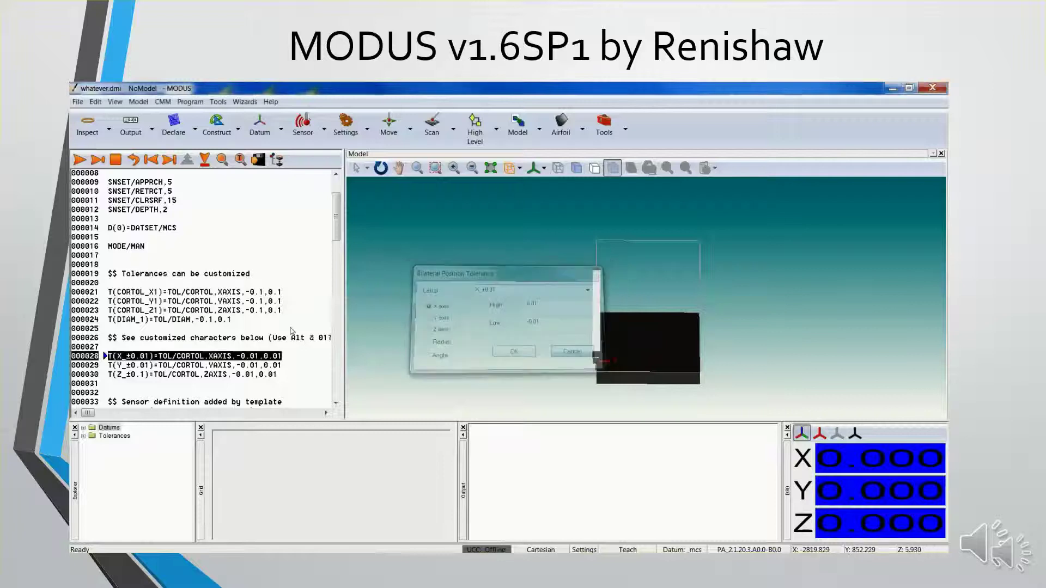
double_click(218, 338)
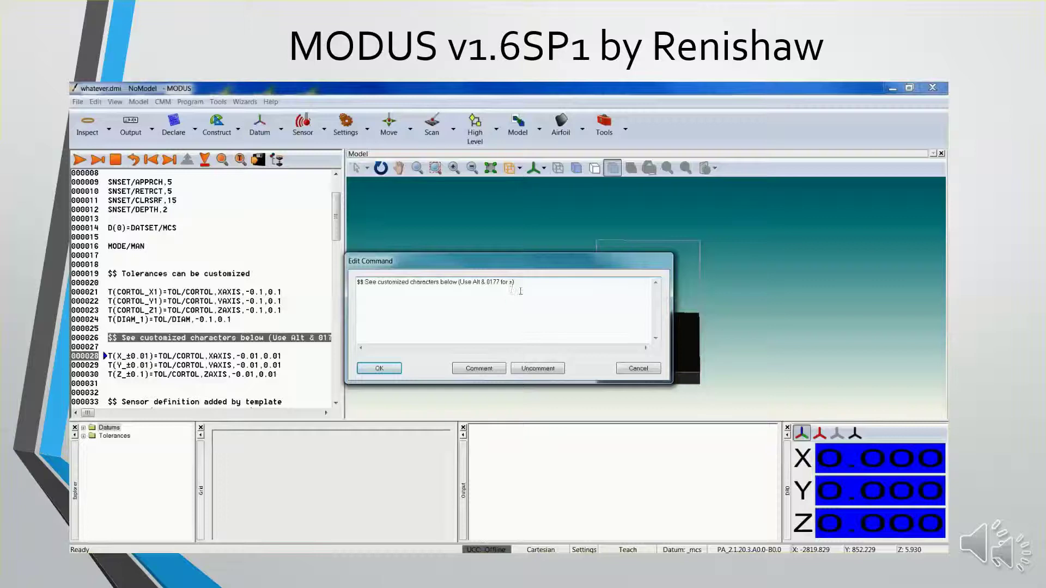
left_click(636, 370)
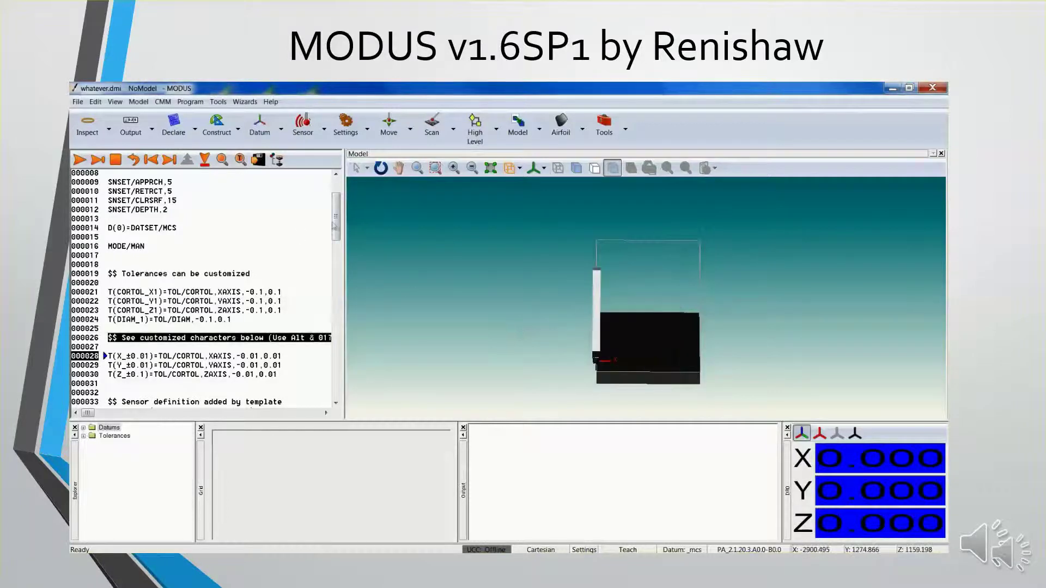
Restart the program and run it to the PAUSE command, and set the empty line 37 as the current line.
left_click_drag(334, 226, 334, 212)
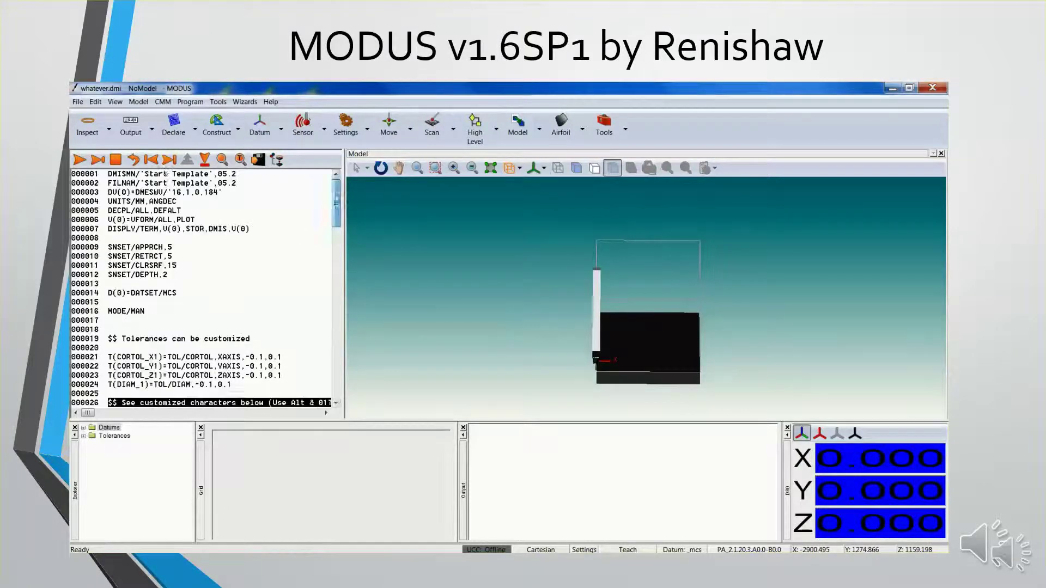
left_click(133, 159)
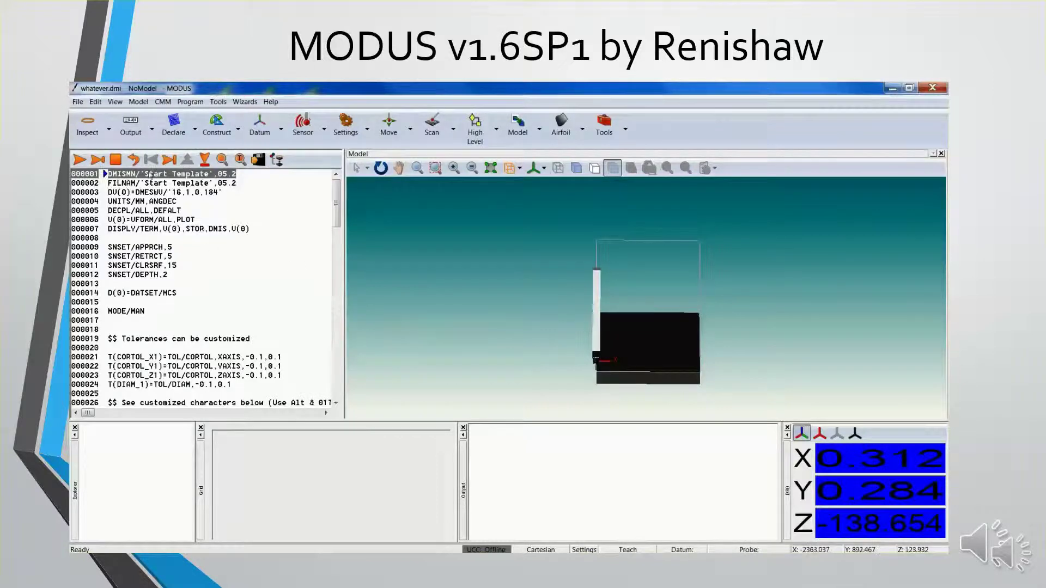
left_click(139, 160)
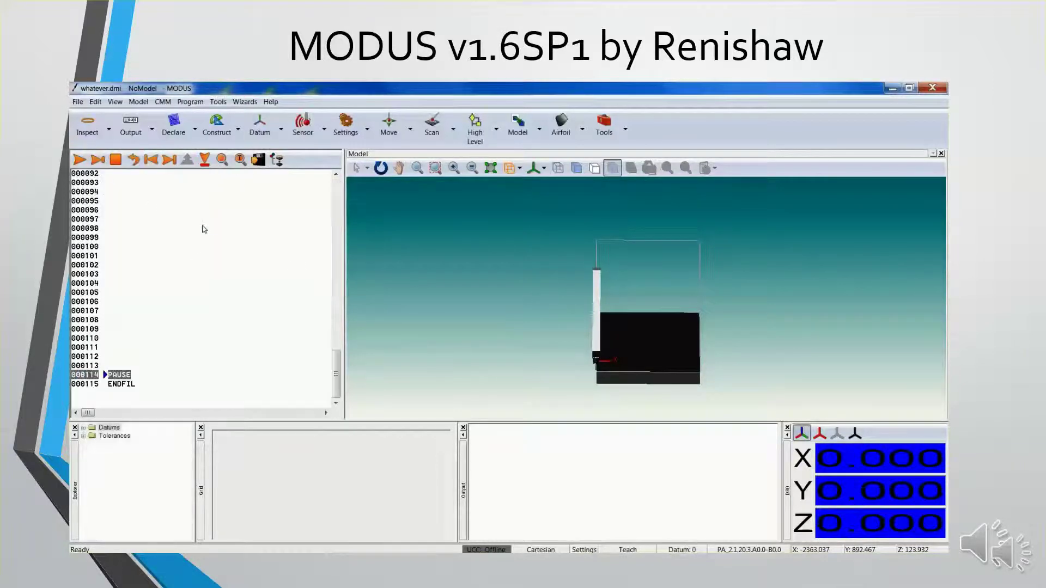
left_click_drag(336, 368, 338, 249)
left_click(111, 232)
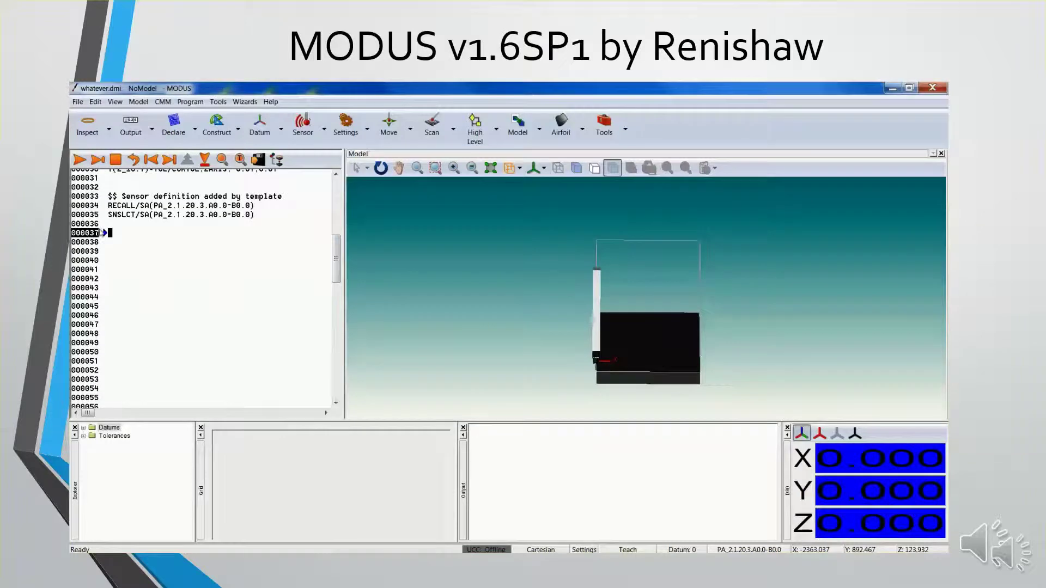
Expand the Datums and Tolerances groups in the Explorer pane, and widen that pane and shift the Output pane's border.
left_click(84, 428)
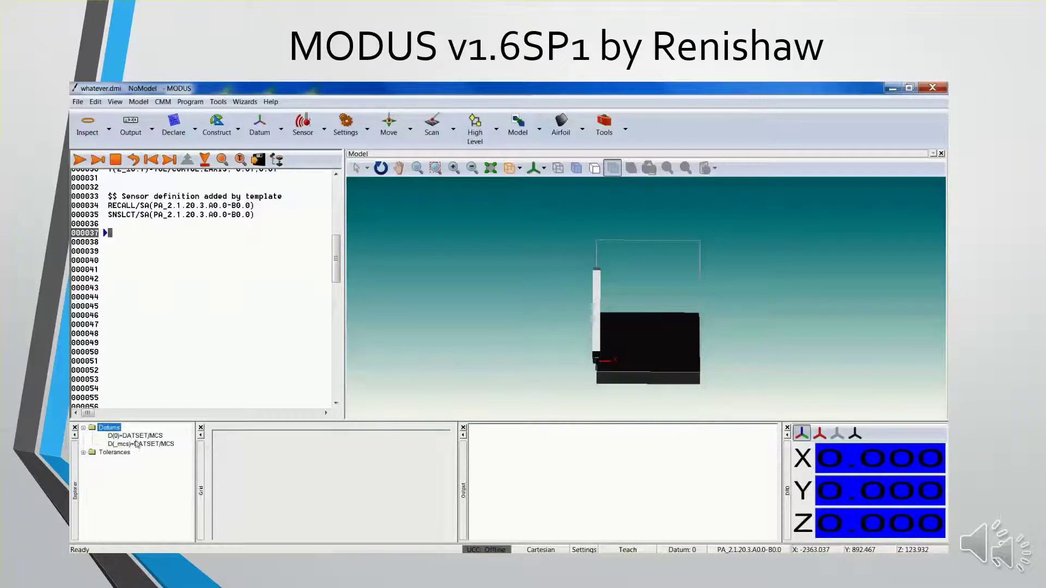
left_click(84, 453)
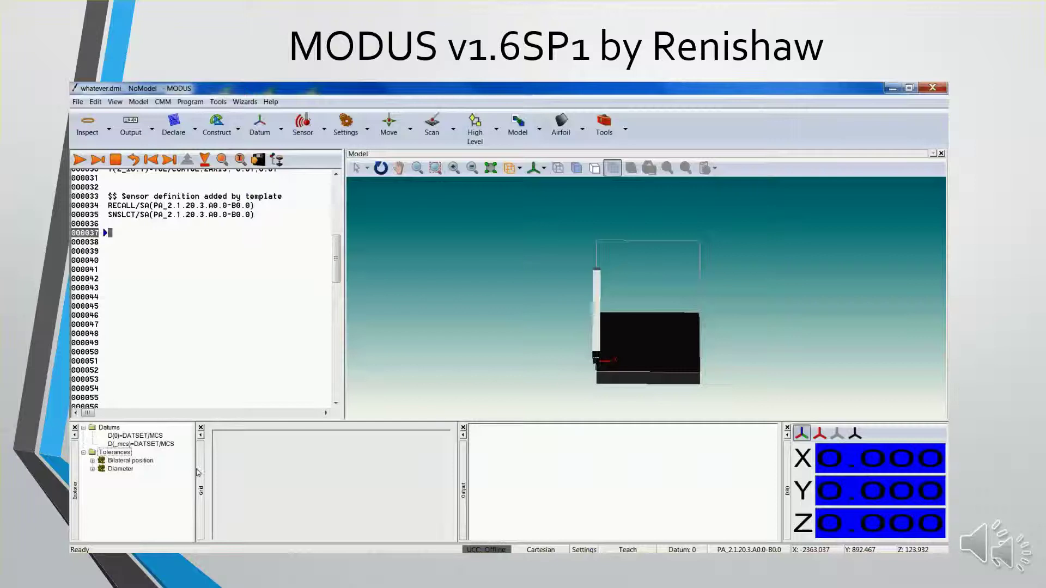
left_click_drag(195, 469, 233, 472)
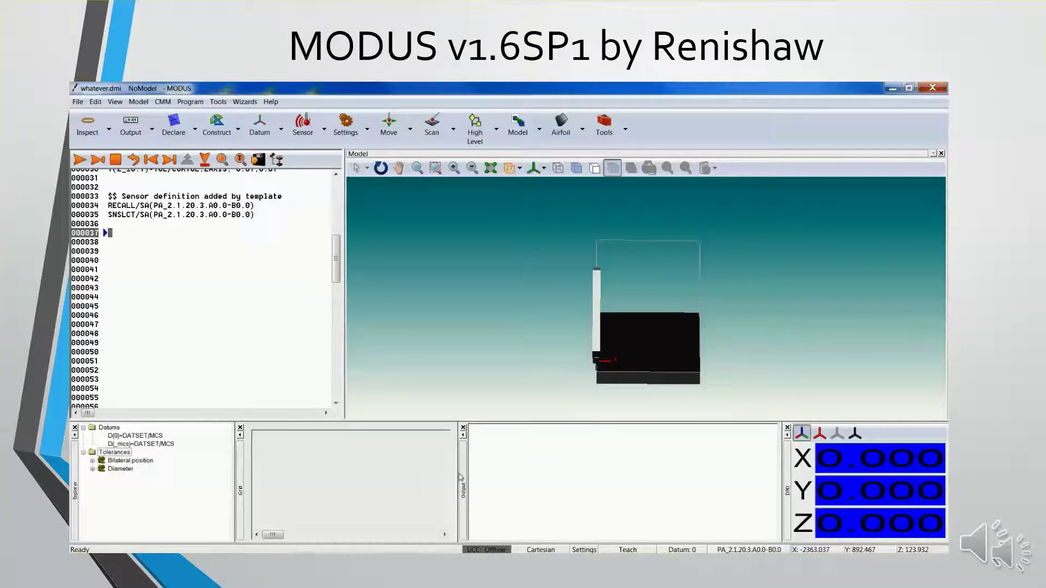
left_click_drag(461, 477, 492, 486)
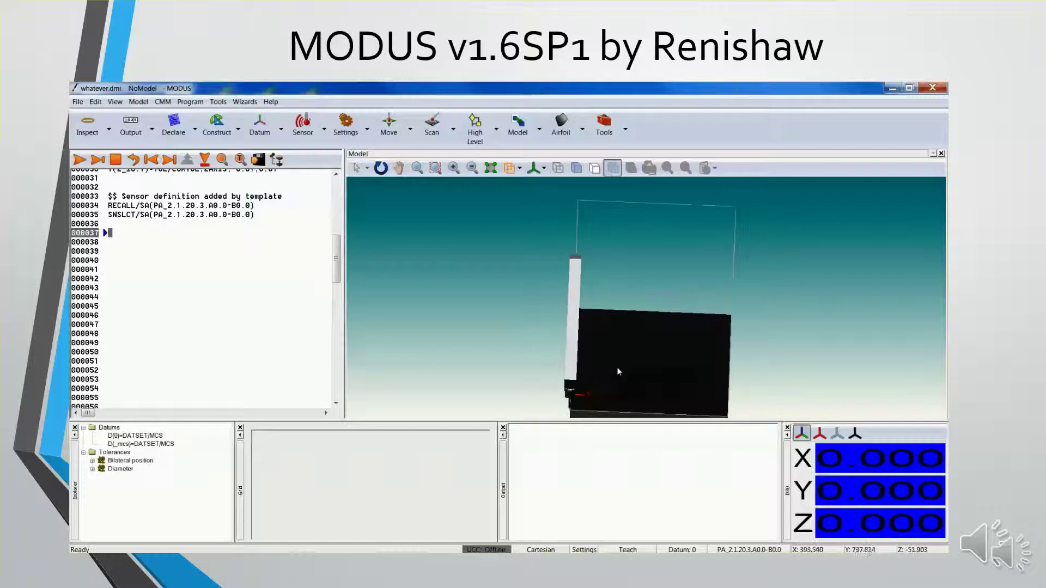
Examine the machine coordinate datum command D(0)=DATSET/MCS on line 14 and the machine table from different view angles.
middle_click_drag(619, 371, 531, 300)
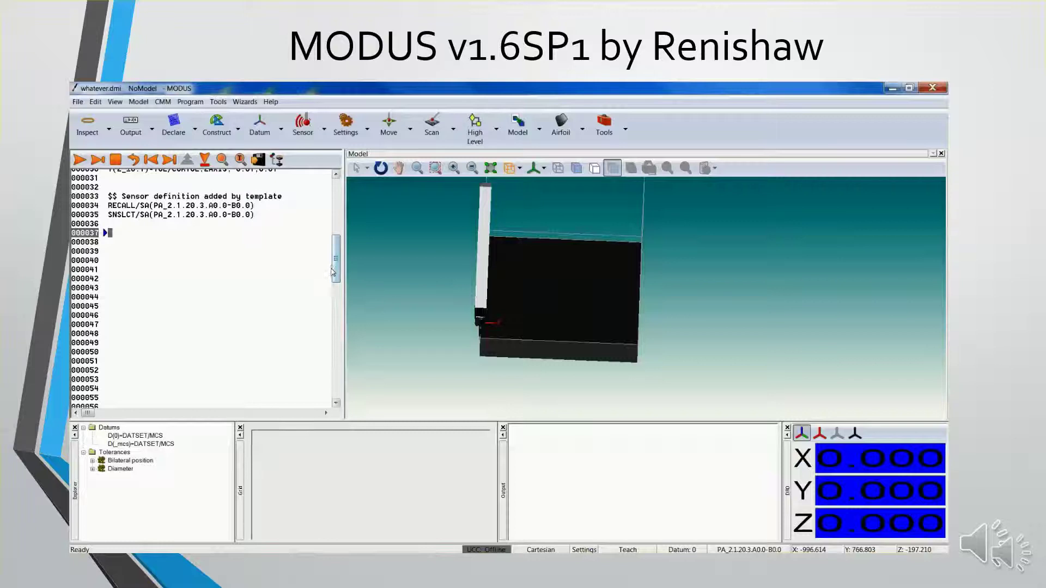
scroll(170, 298, "up", 10)
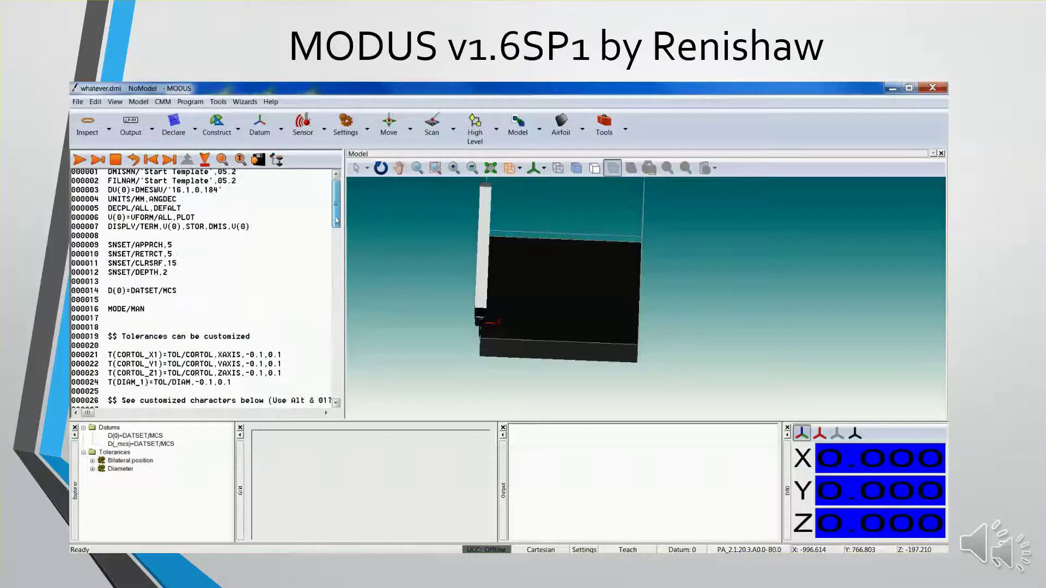
left_click(152, 293)
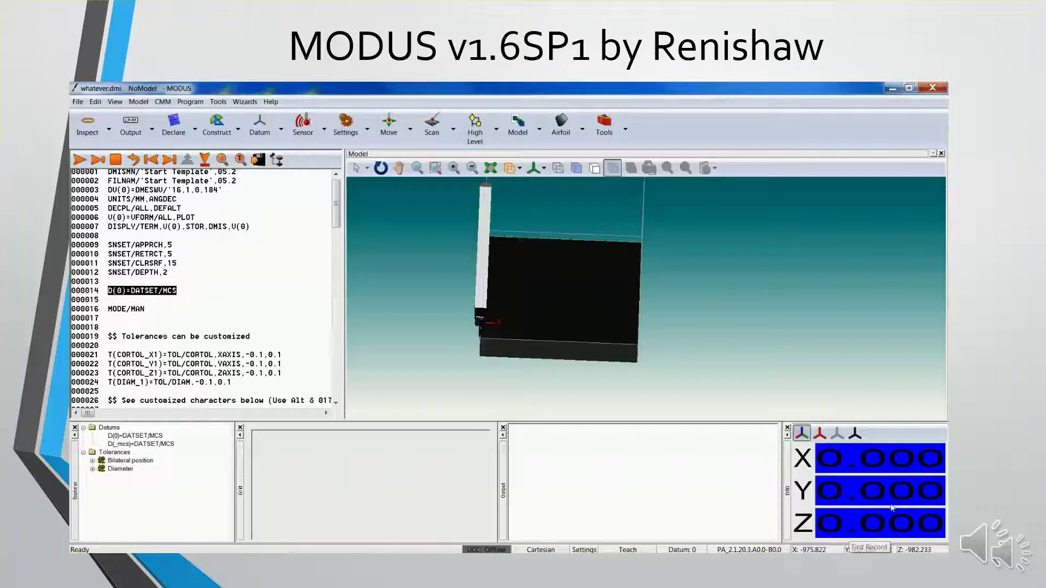
left_click_drag(570, 332, 522, 317)
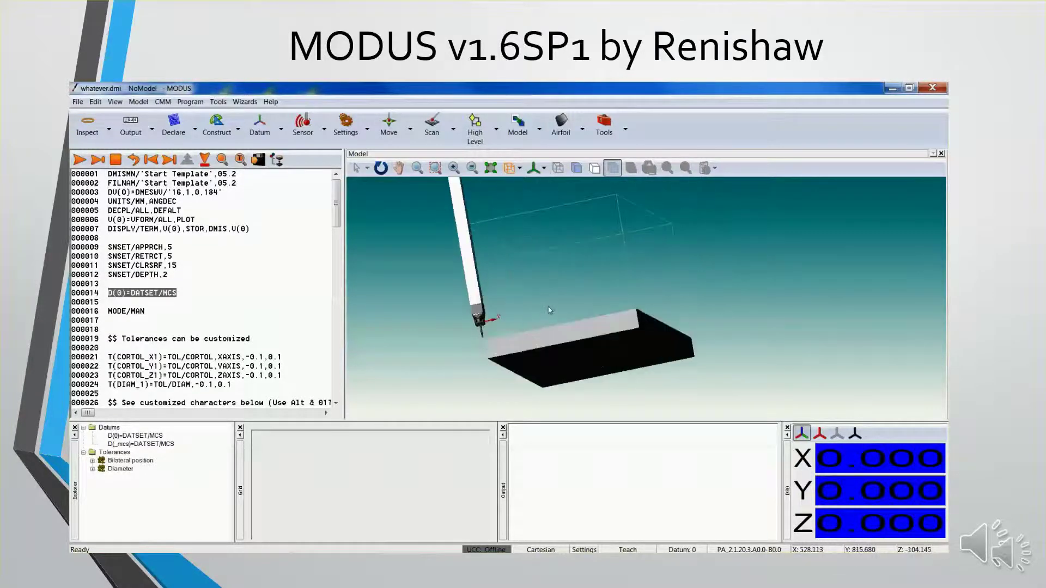
key("Home")
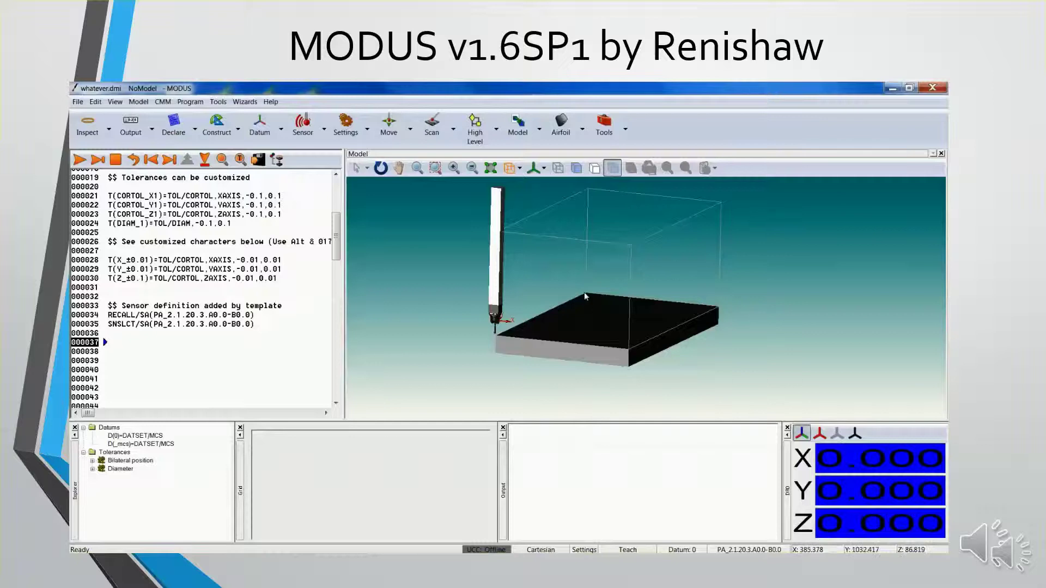
Open the Model Explorer and hide the Machine simulation system layer.
right_click(636, 335)
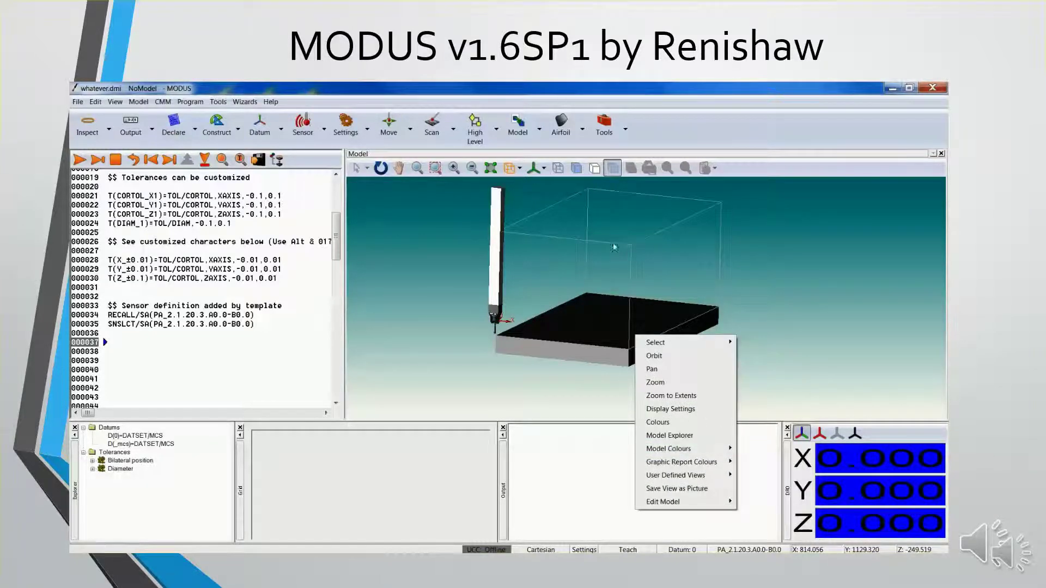
left_click(678, 435)
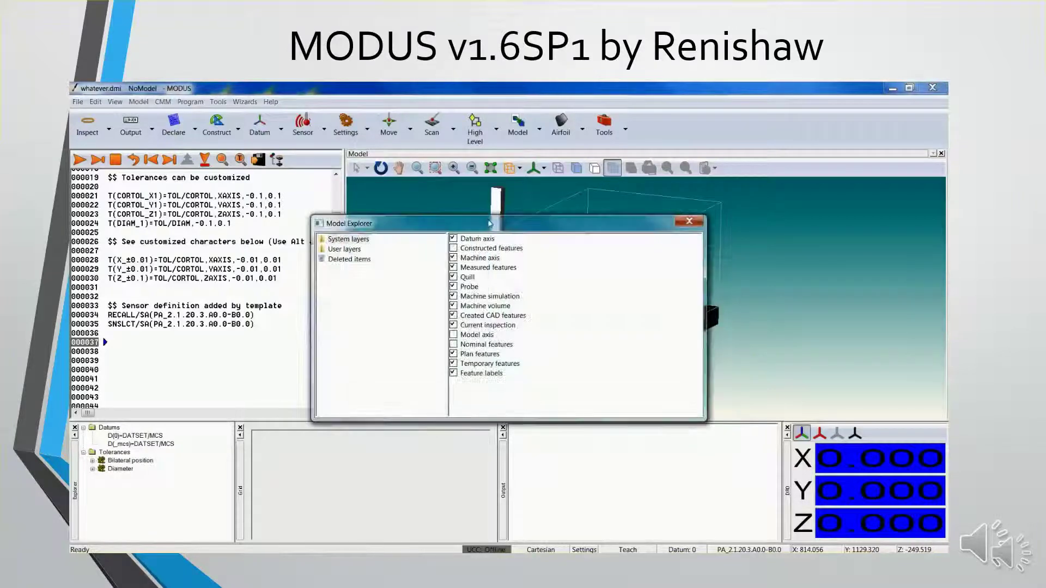
left_click_drag(490, 223, 459, 354)
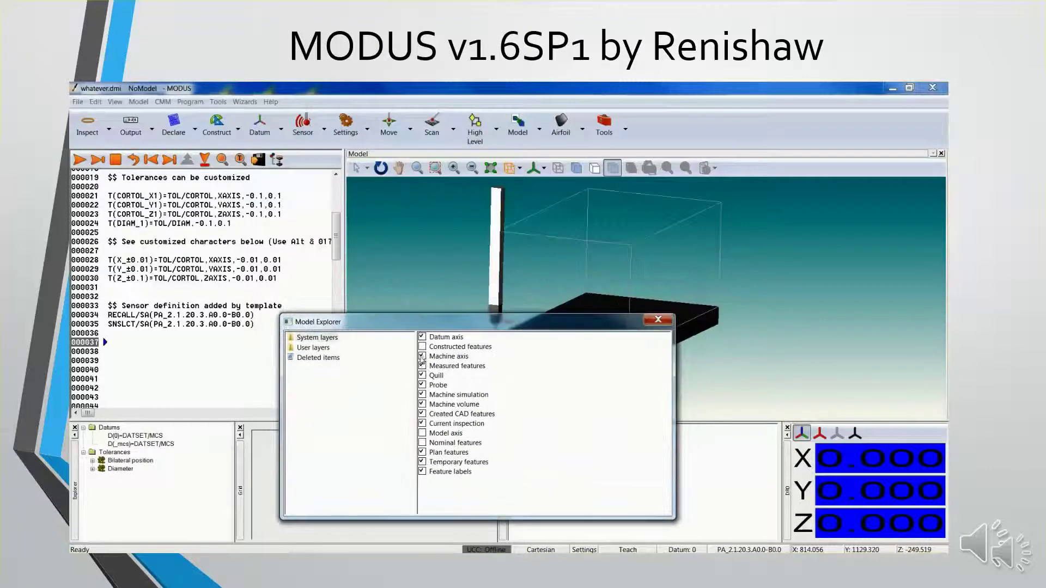
left_click(423, 395)
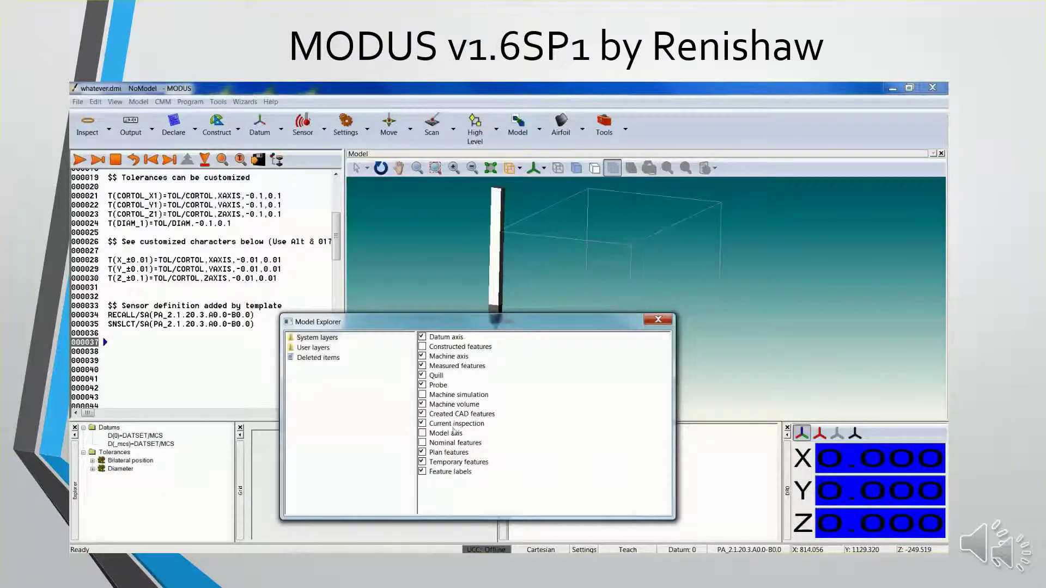
Hide the Machine volume system layer and close the Model Explorer.
left_click(422, 404)
left_click(659, 320)
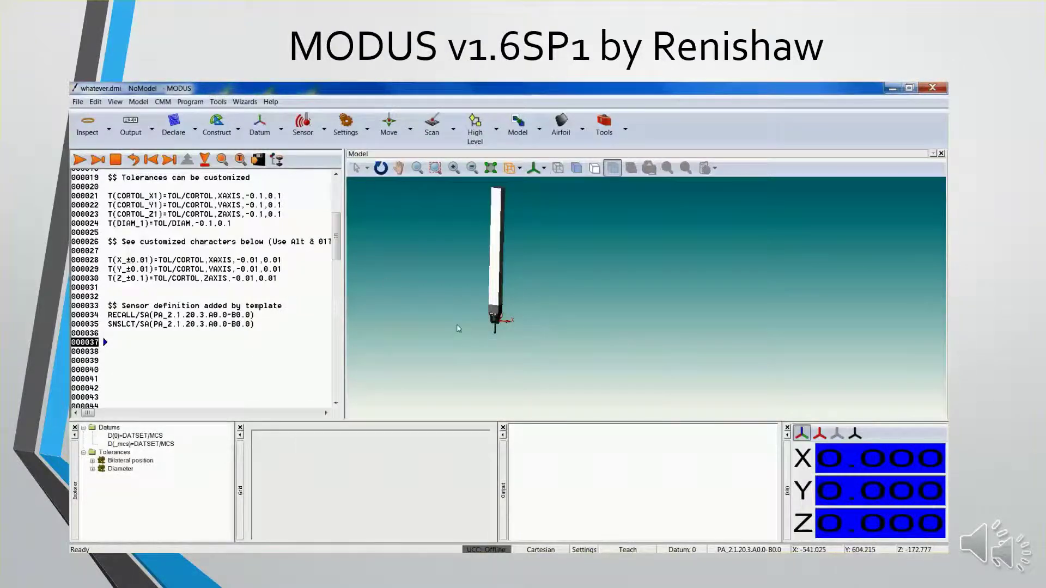
middle_click_drag(500, 322, 518, 343)
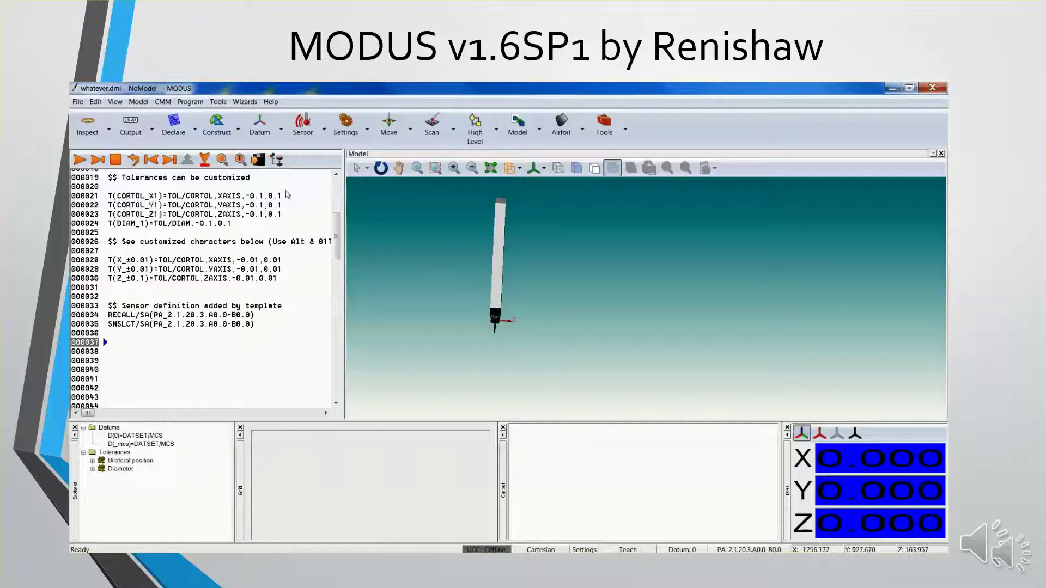
Load the recently used CAD model Metris.igs and show it with solid shading.
left_click(140, 102)
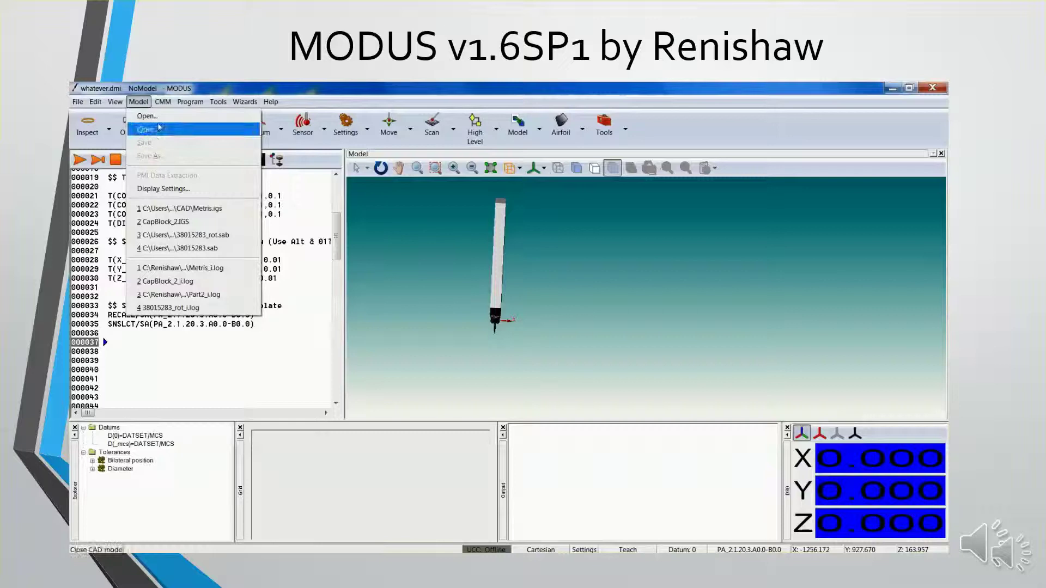
left_click(213, 210)
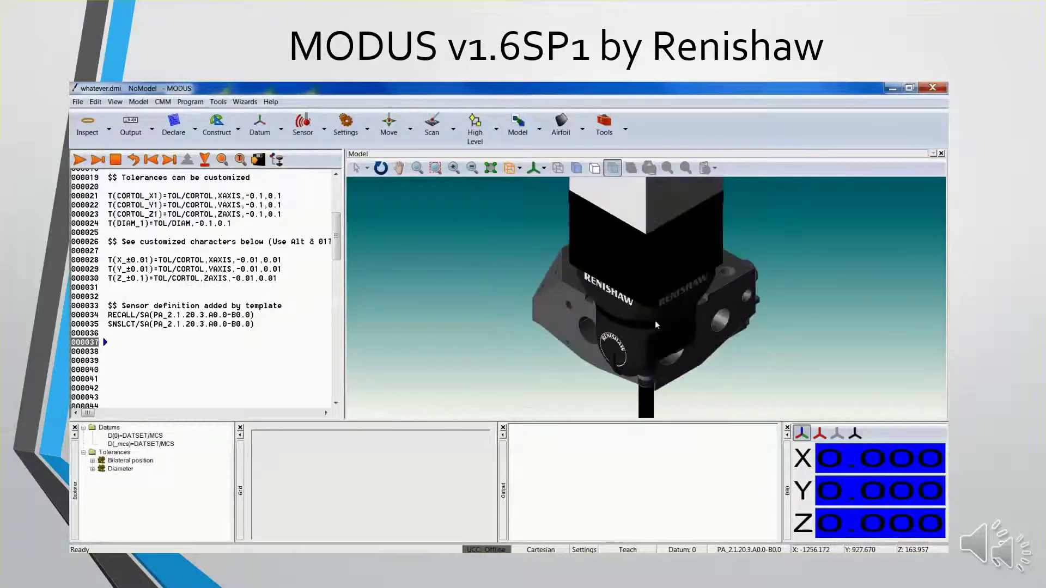
middle_click_drag(605, 339, 547, 239)
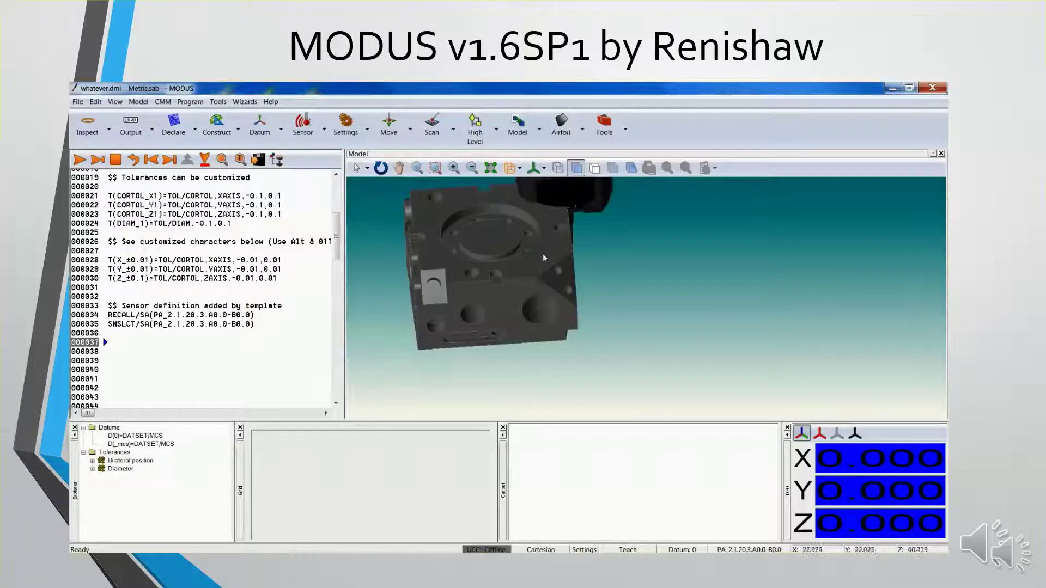
middle_click_drag(537, 284, 655, 316)
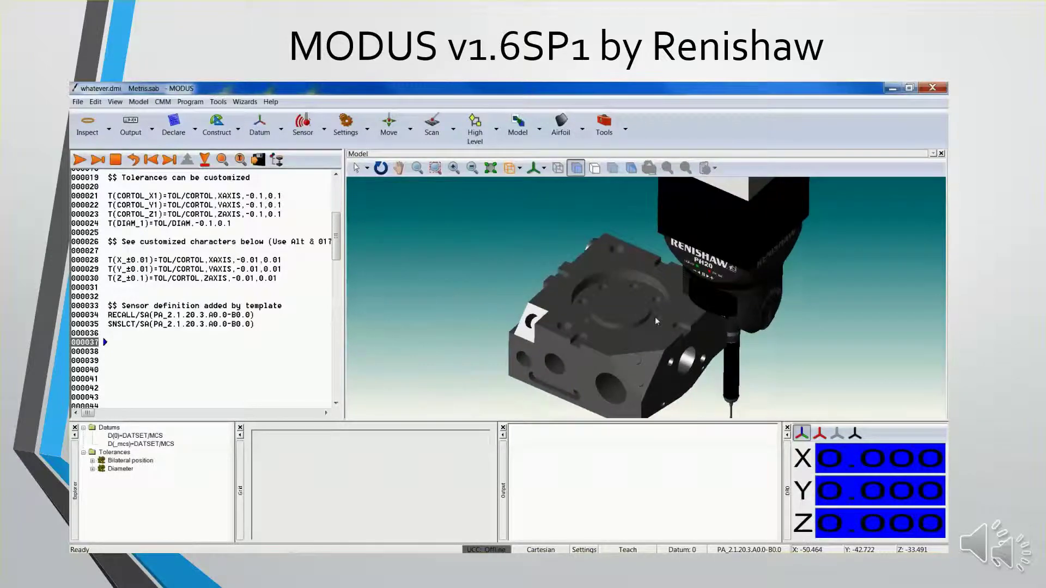
left_click(576, 168)
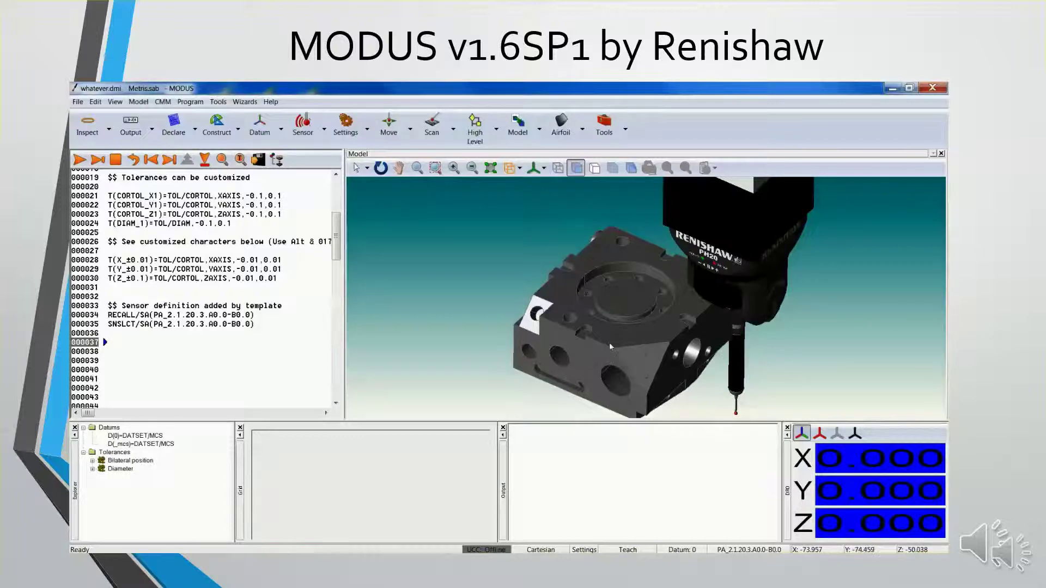
Examine the loaded part and the probe head at different zoom levels and viewing angles.
scroll(620, 336, "down", 3)
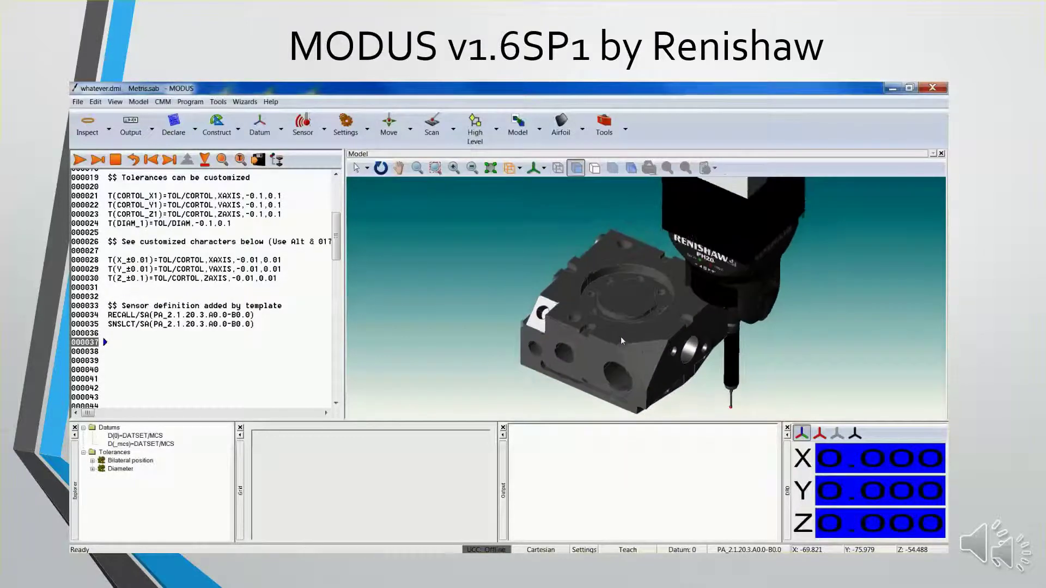
scroll(620, 336, "up", 3)
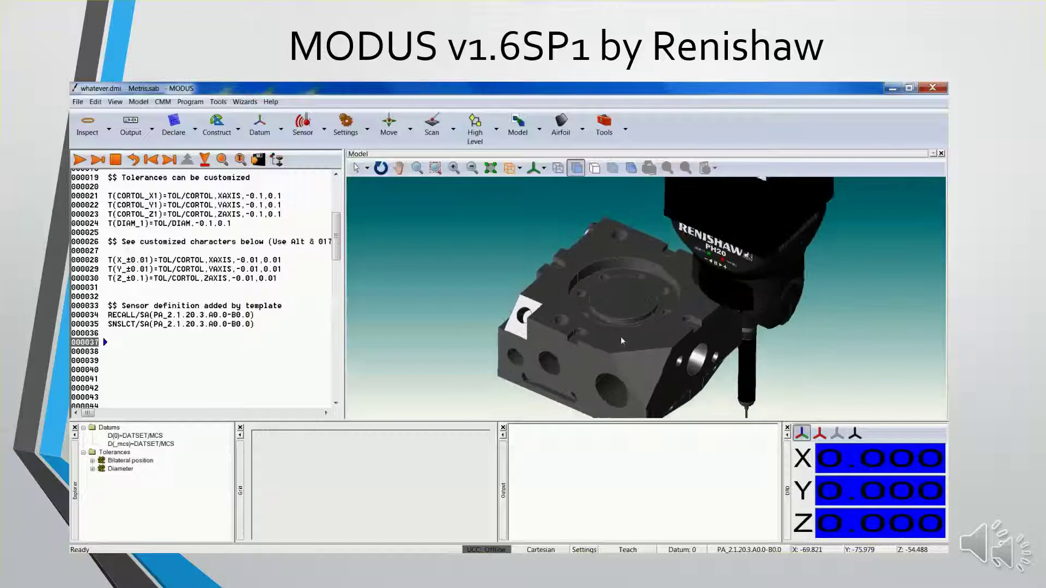
scroll(620, 336, "down", 2)
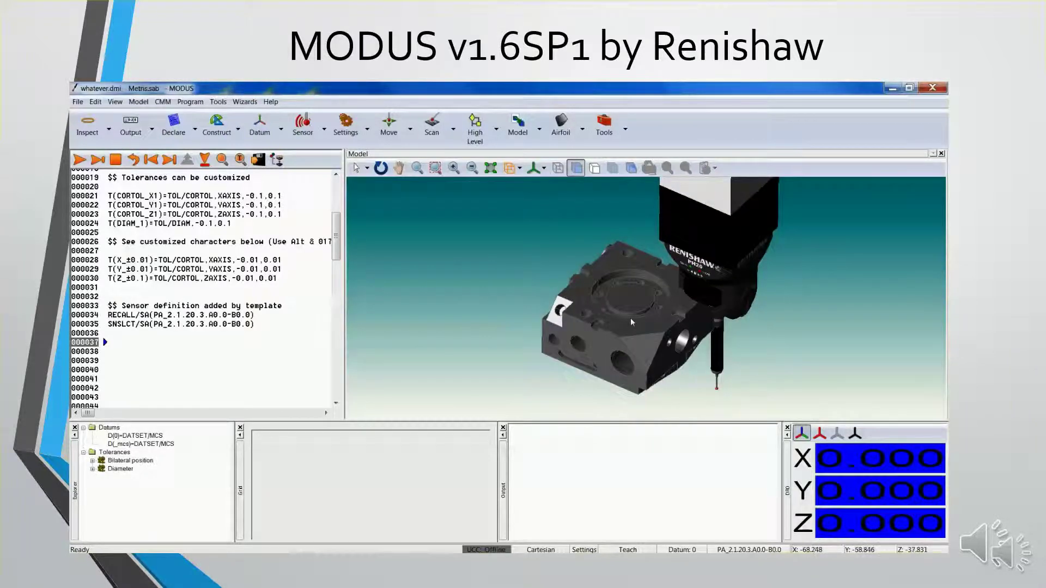
mouse_move(631, 322)
middle_mouse_down()
mouse_move(500, 323)
mouse_move(641, 327)
middle_mouse_up()
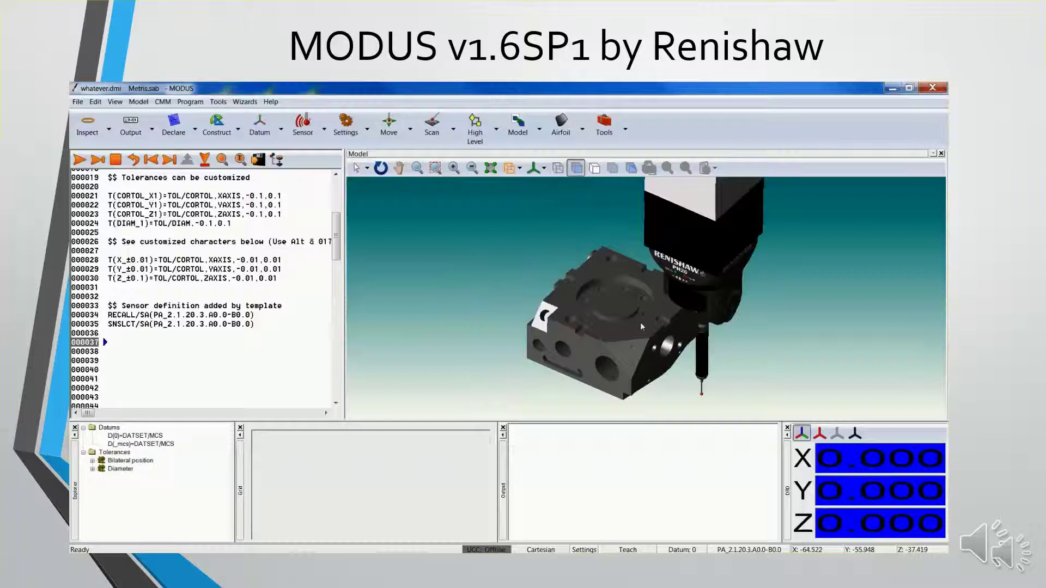
scroll(640, 322, "up", 2)
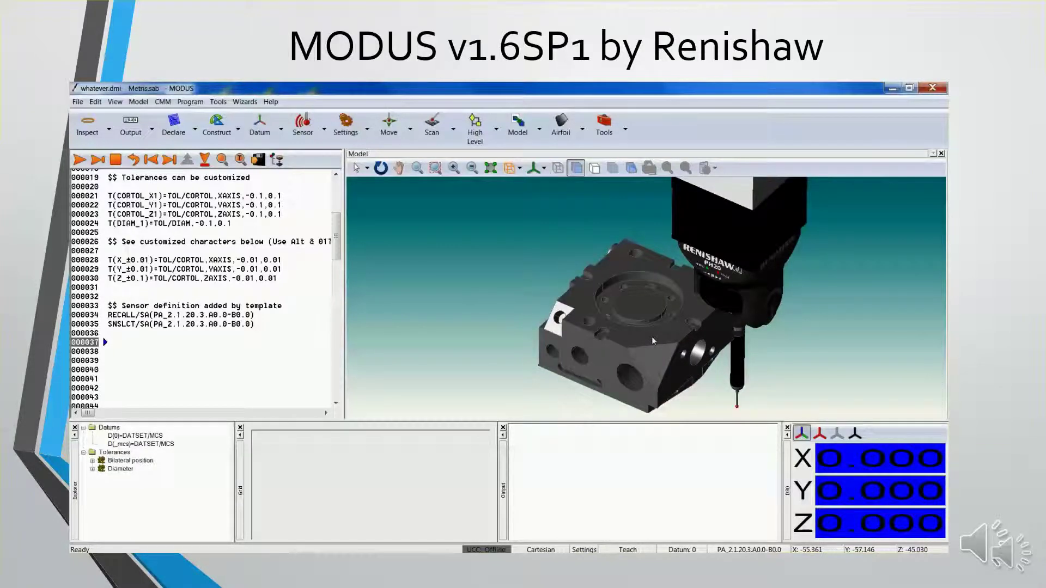
middle_click_drag(652, 336, 714, 309)
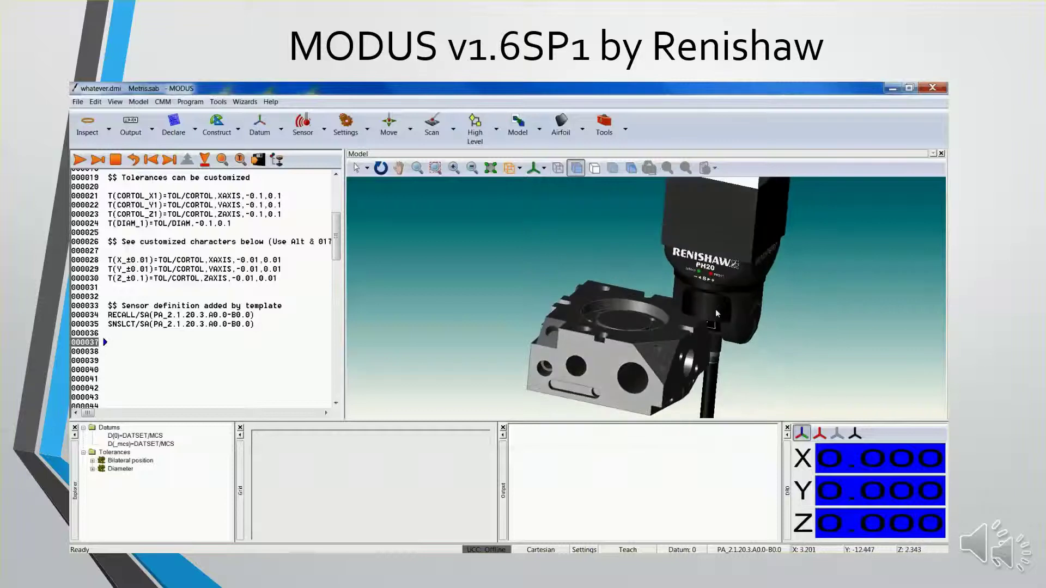
Hide the Probe and Quill system layers through the Model Explorer.
right_click(616, 274)
left_click(677, 381)
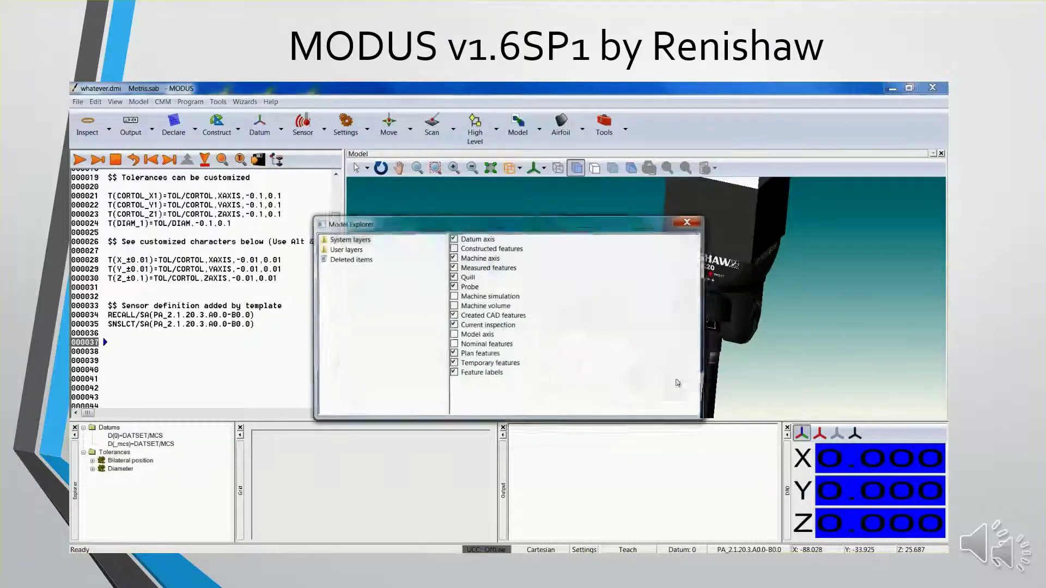
left_click(452, 287)
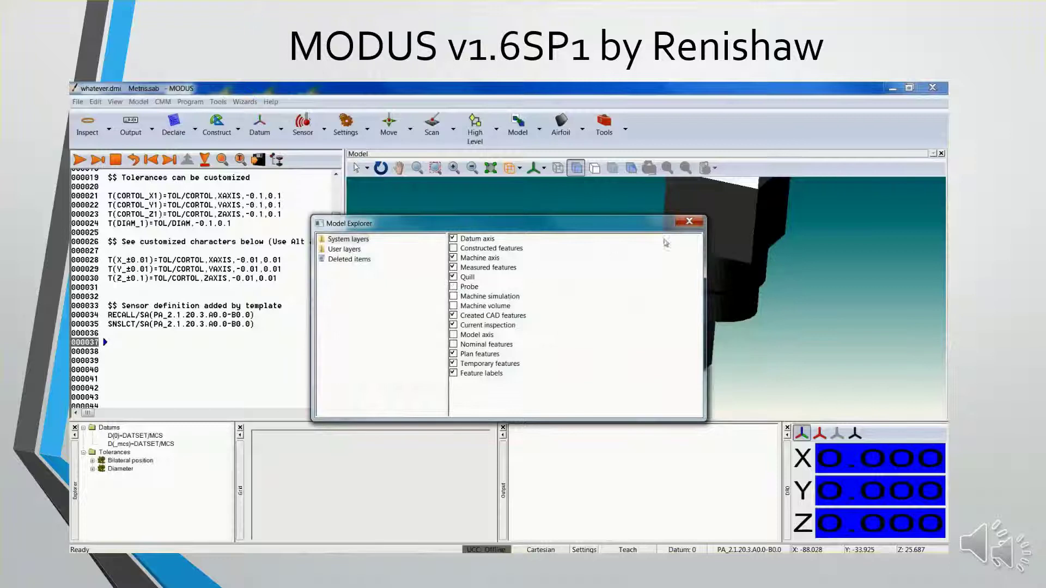
left_click(690, 221)
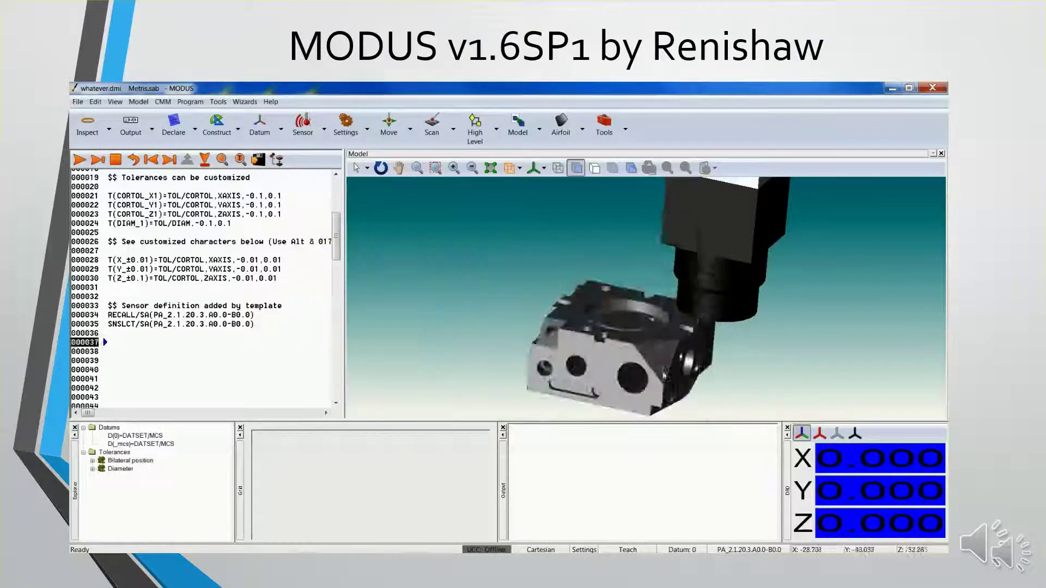
right_click(652, 342)
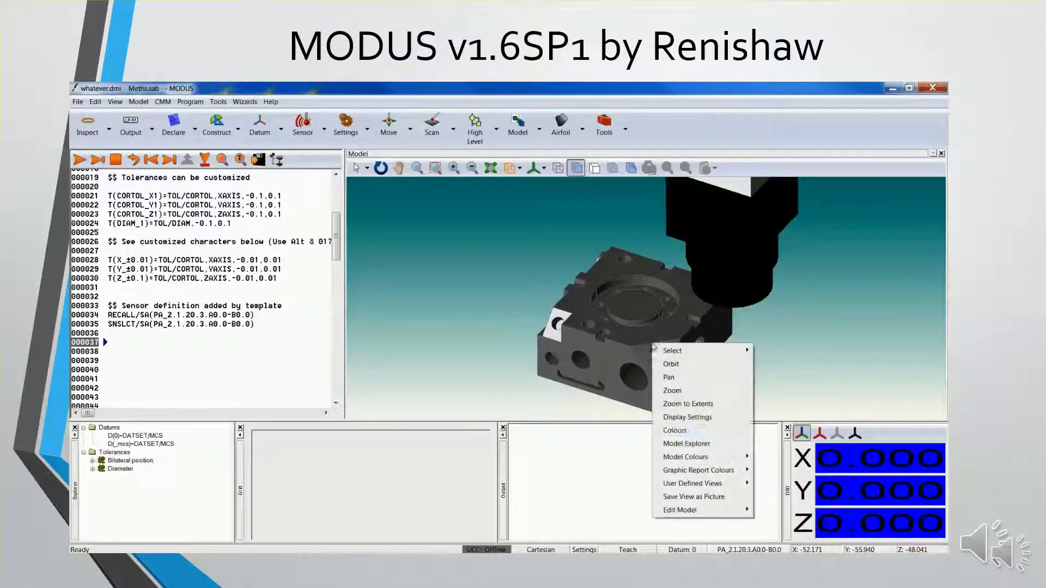
left_click(697, 445)
left_click(453, 277)
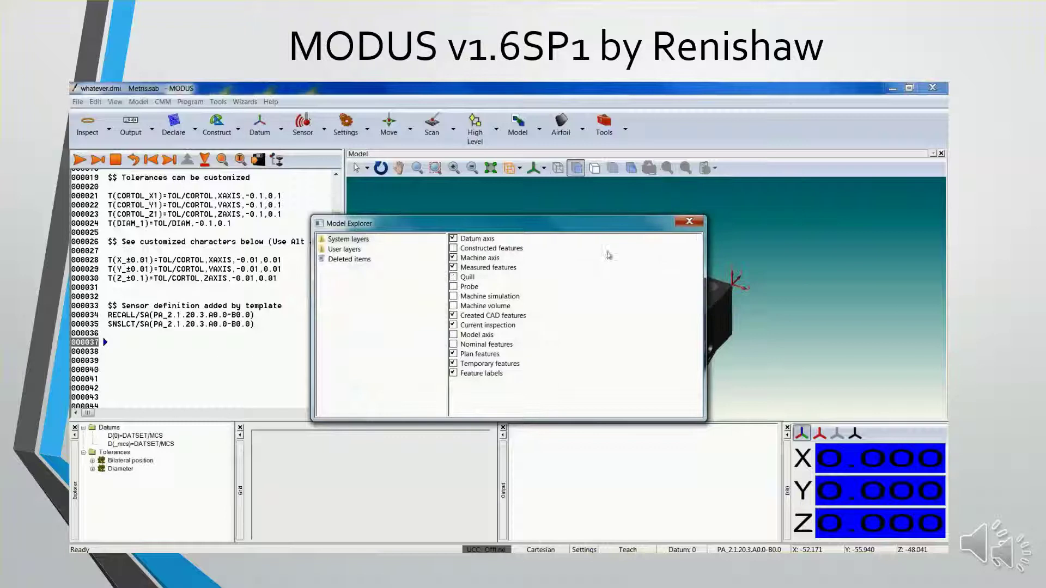
left_click(689, 221)
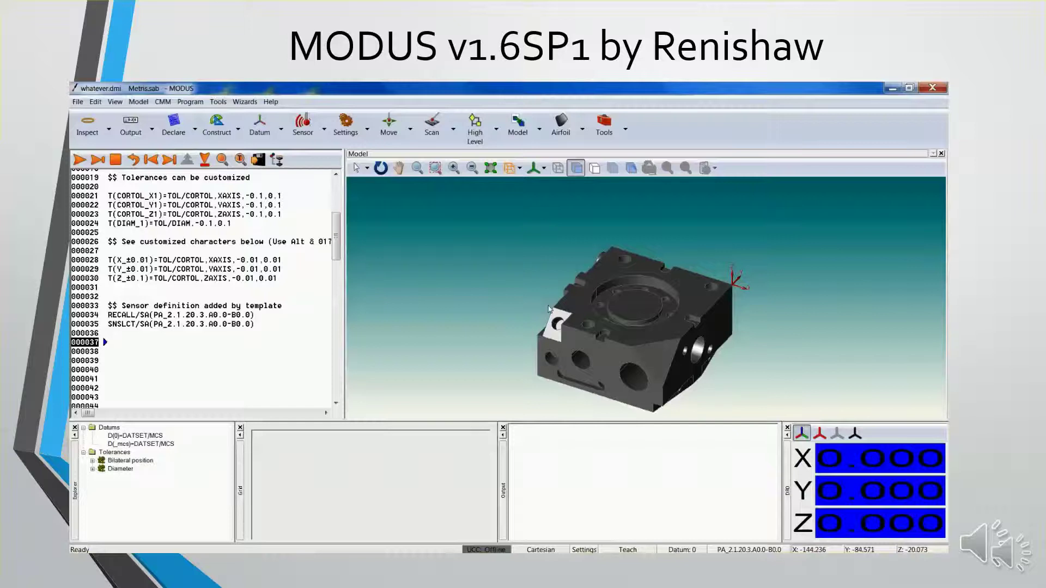
Frame the part's corner with the datum axes in a close-up, and compare translucent display with solid shading.
middle_click_drag(645, 319, 592, 326)
scroll(592, 325, "up", 5)
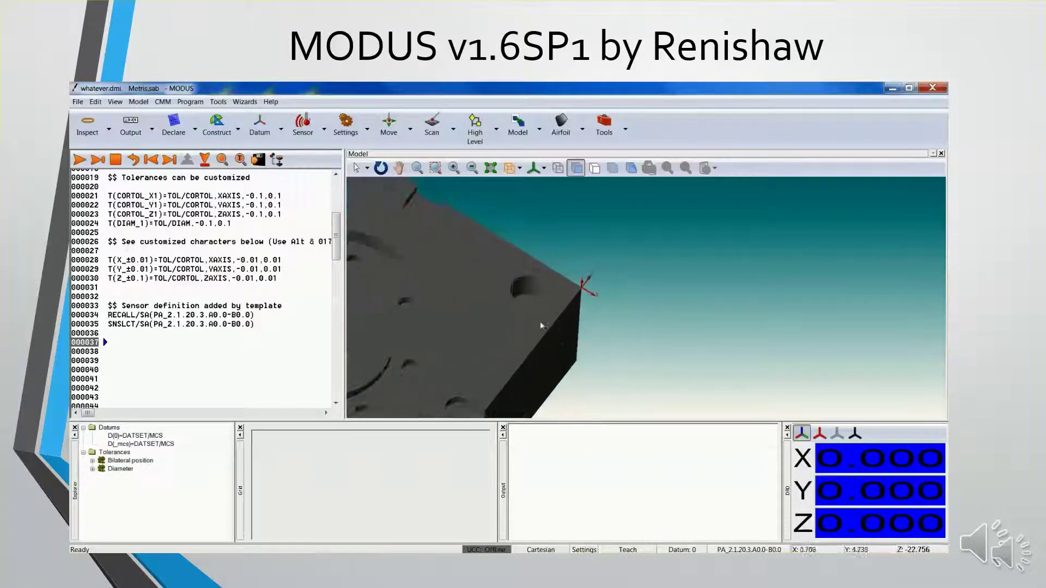
middle_click_drag(496, 325, 582, 332)
left_click(612, 168)
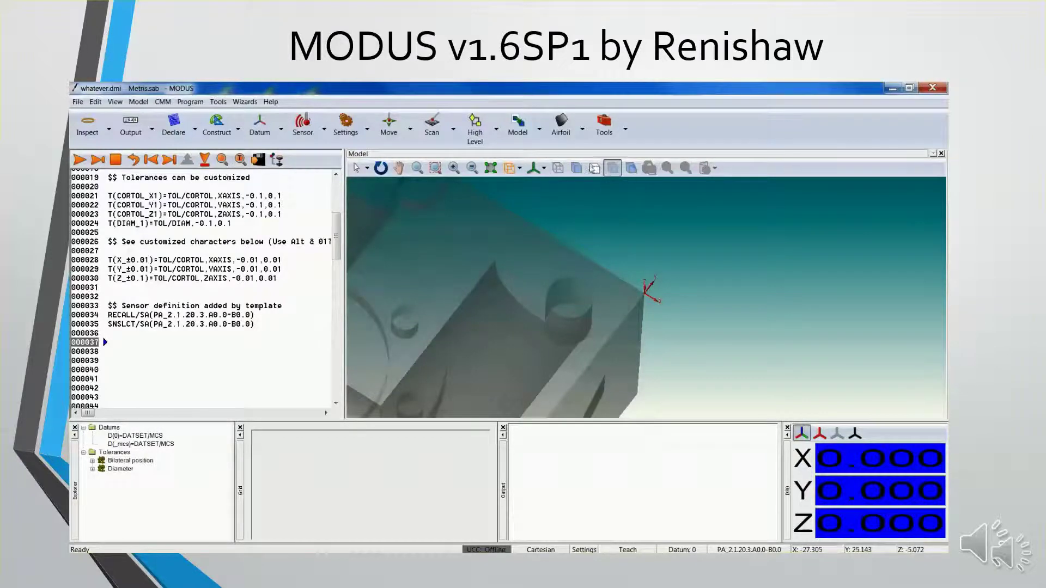
left_click(576, 168)
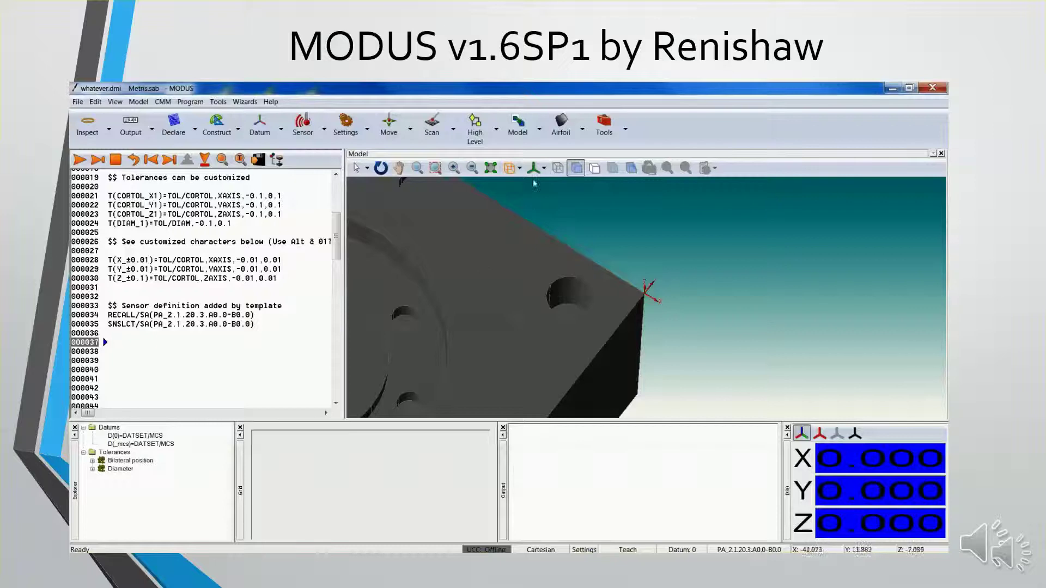
left_click(520, 169)
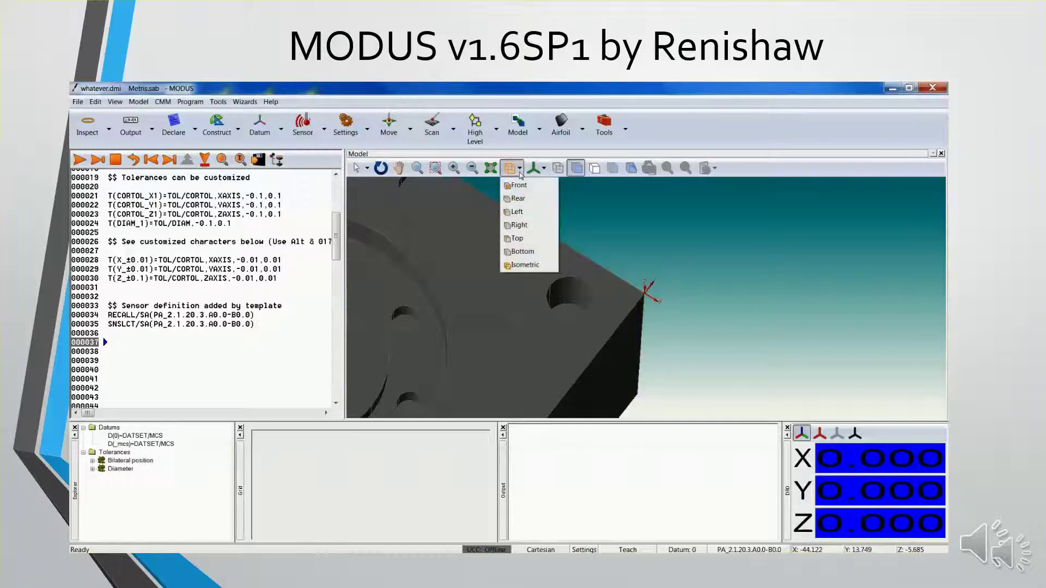
left_click(478, 182)
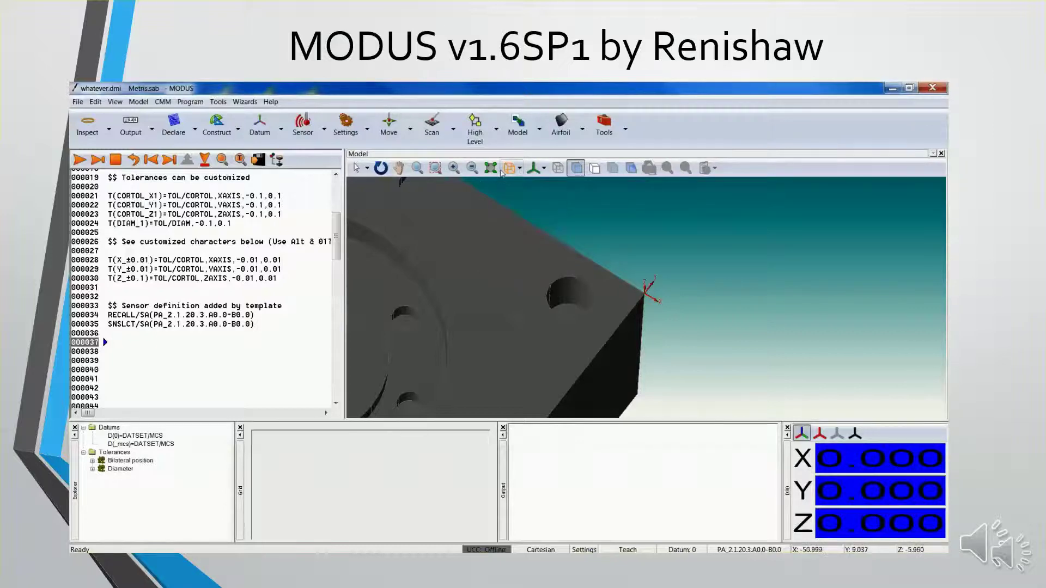
left_click(546, 168)
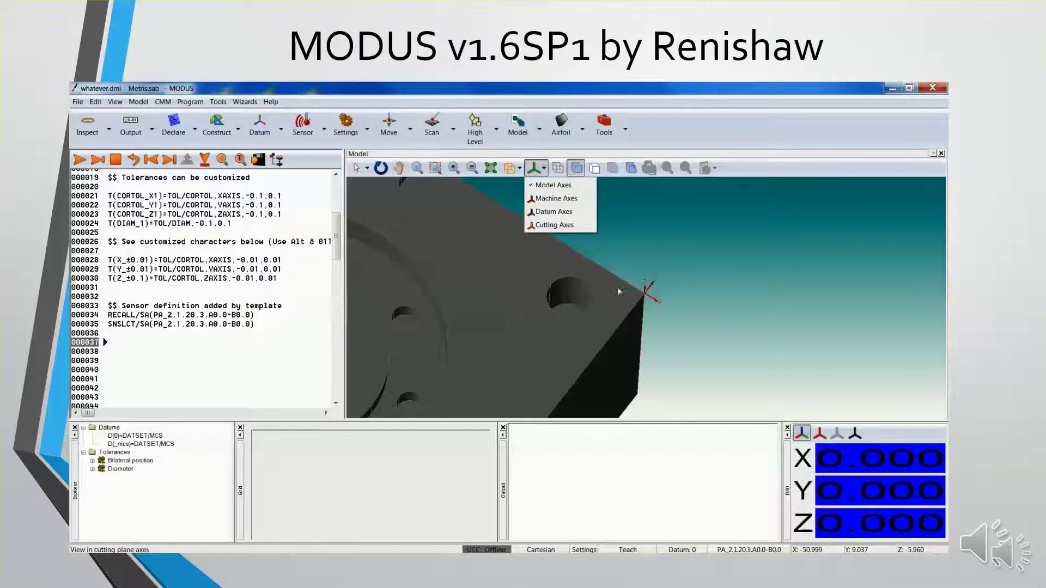
left_click(643, 225)
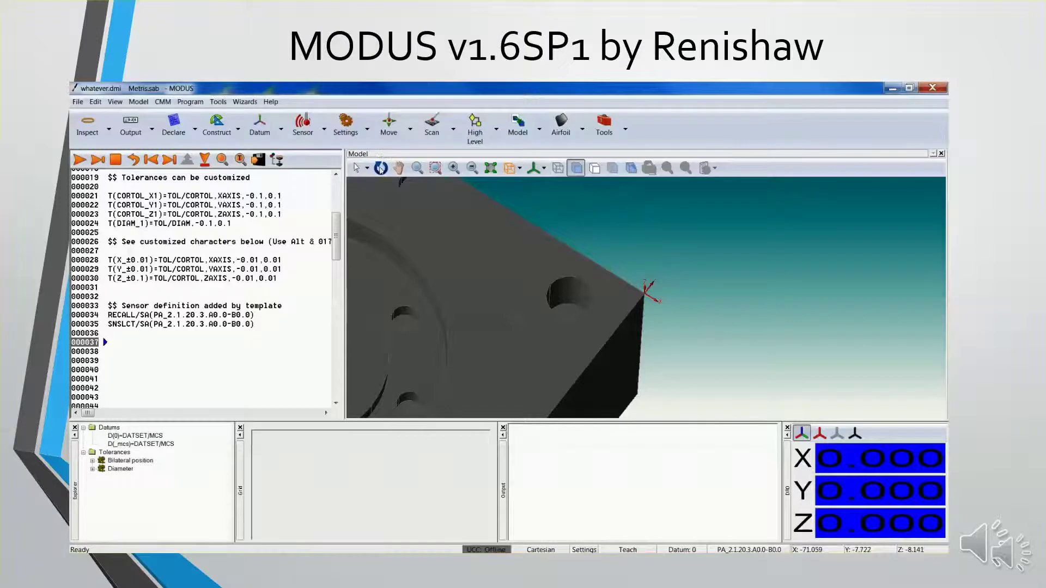
Add an operator prompt on line 37 reading "!!! Take a point on the Datum Corner and clear for DCC Start!!!" and acknowledge it.
left_click(152, 131)
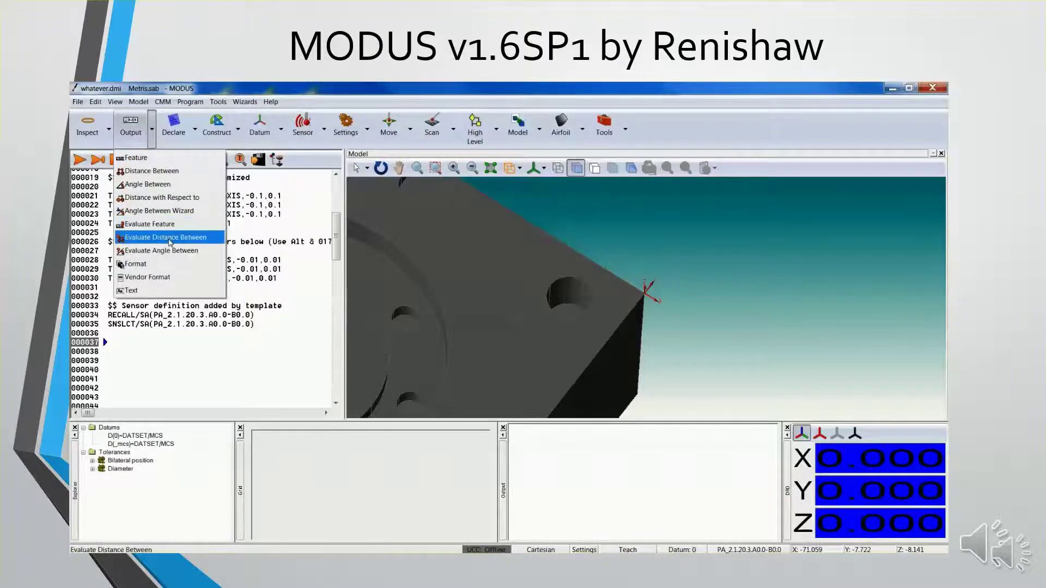
left_click(156, 291)
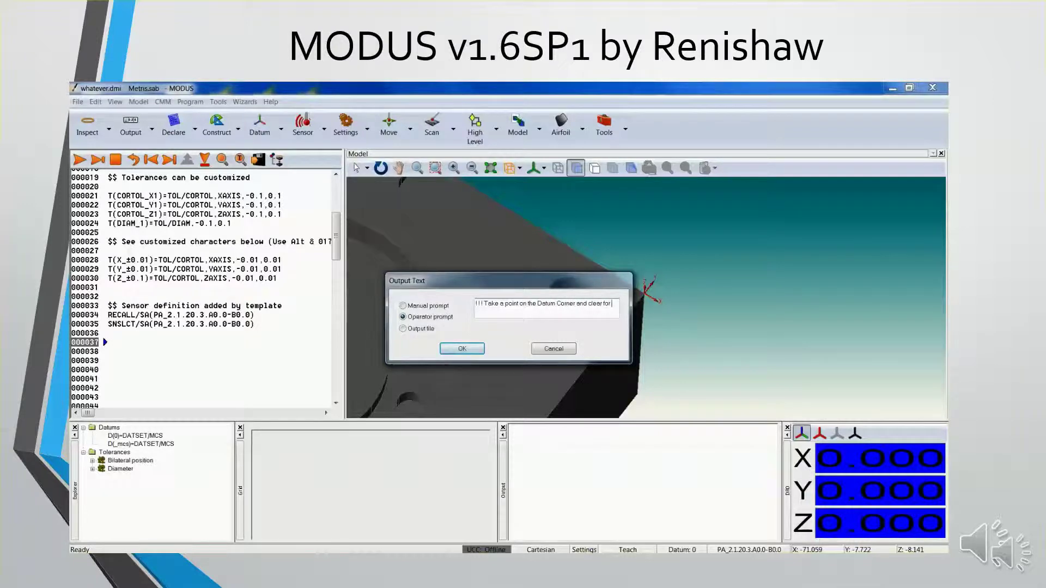
type("CC Start!!!")
left_click(462, 348)
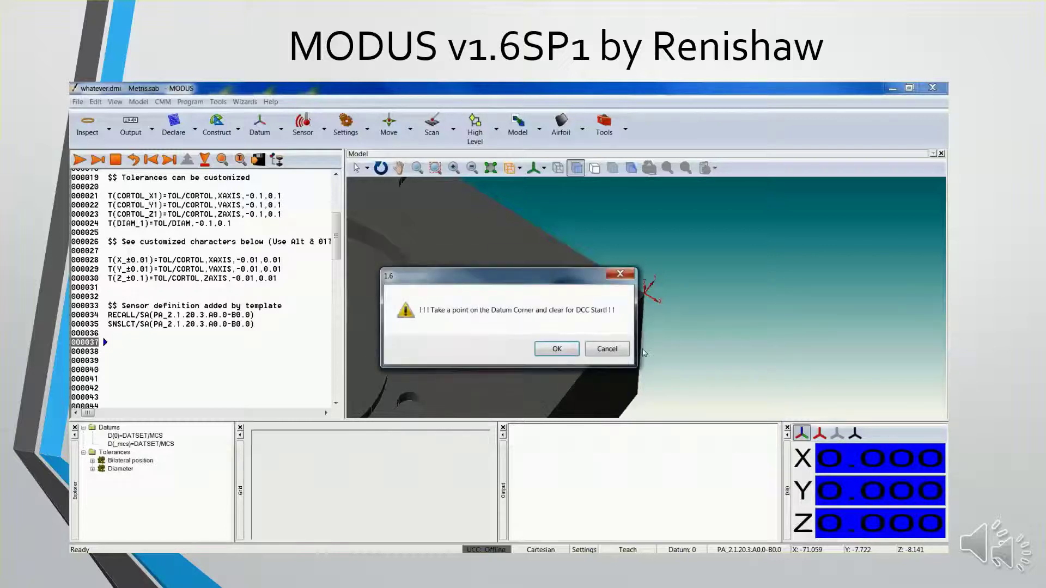
left_click(557, 350)
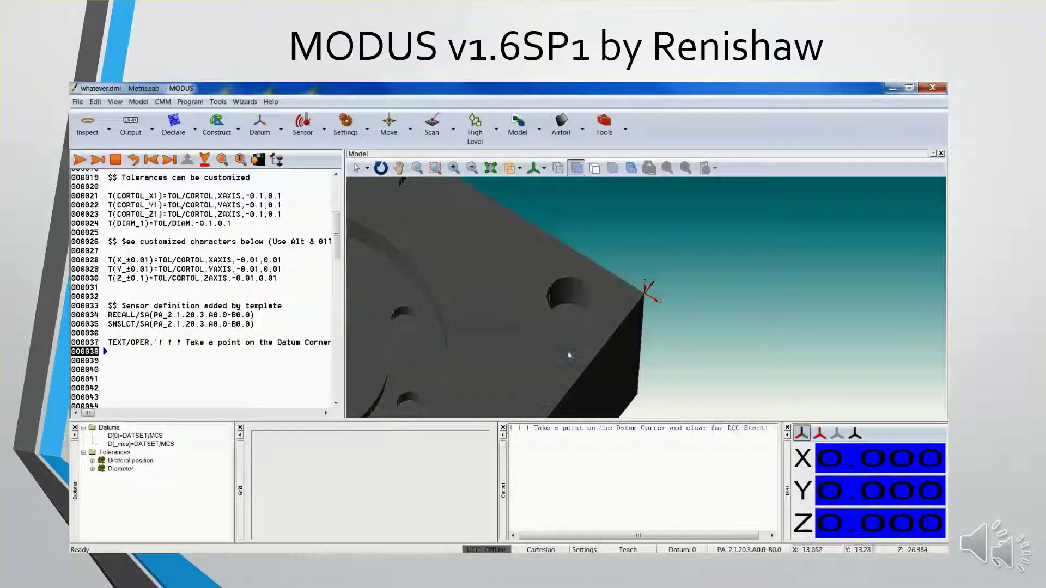
Record the current close-up camera view of the datum corner as a program command on line 38.
left_click(539, 129)
left_click(534, 289)
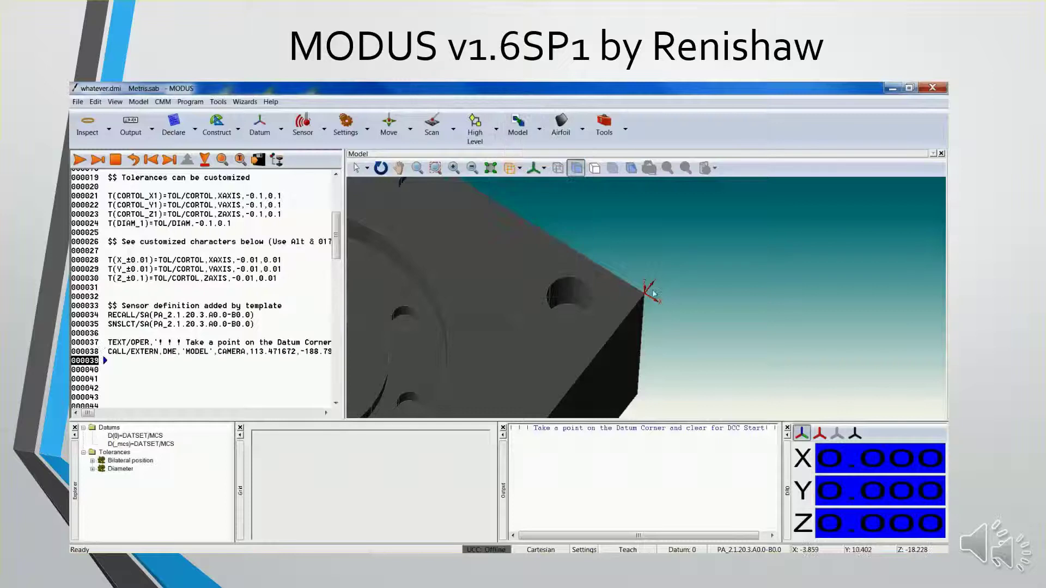
left_click(539, 131)
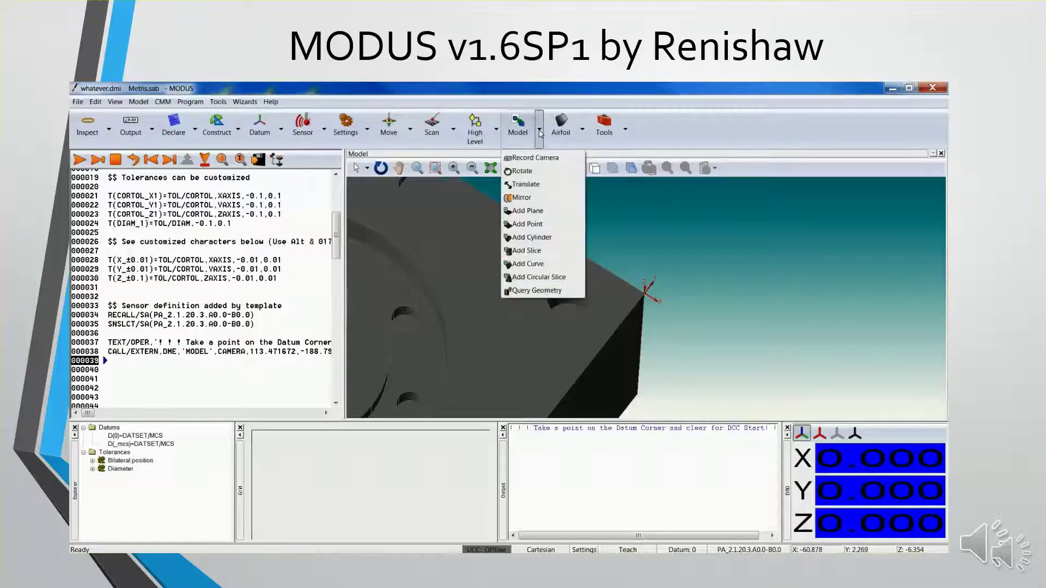
key("Escape")
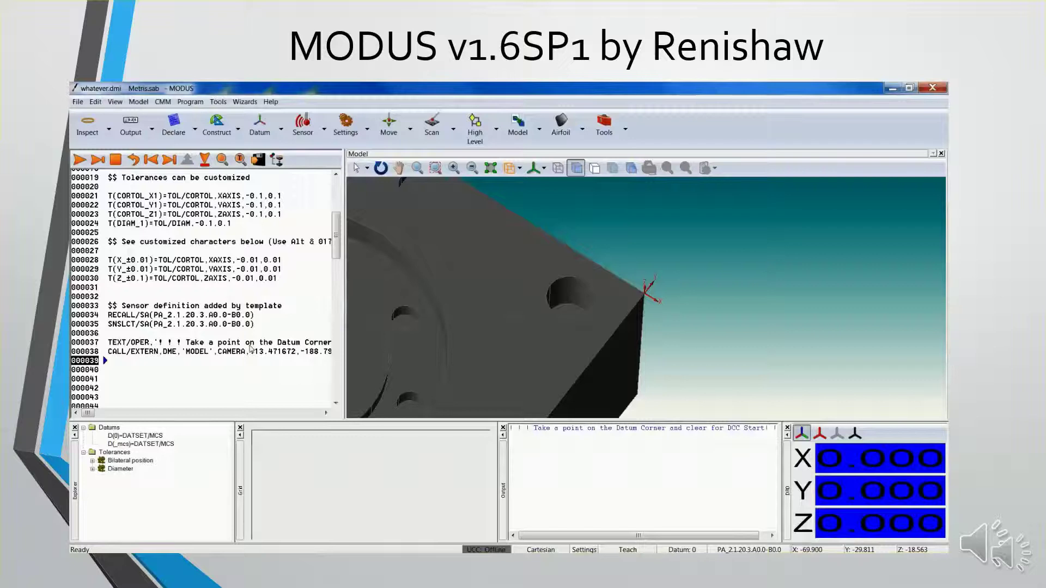
Restart the program and run it to the PAUSE command, acknowledging the operator prompt.
left_click(131, 161)
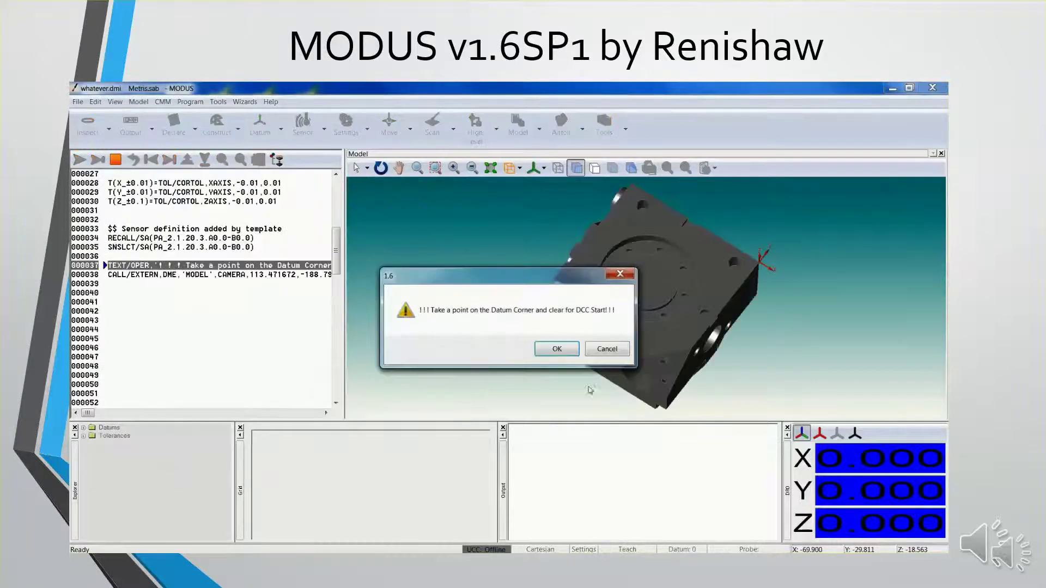
left_click(557, 349)
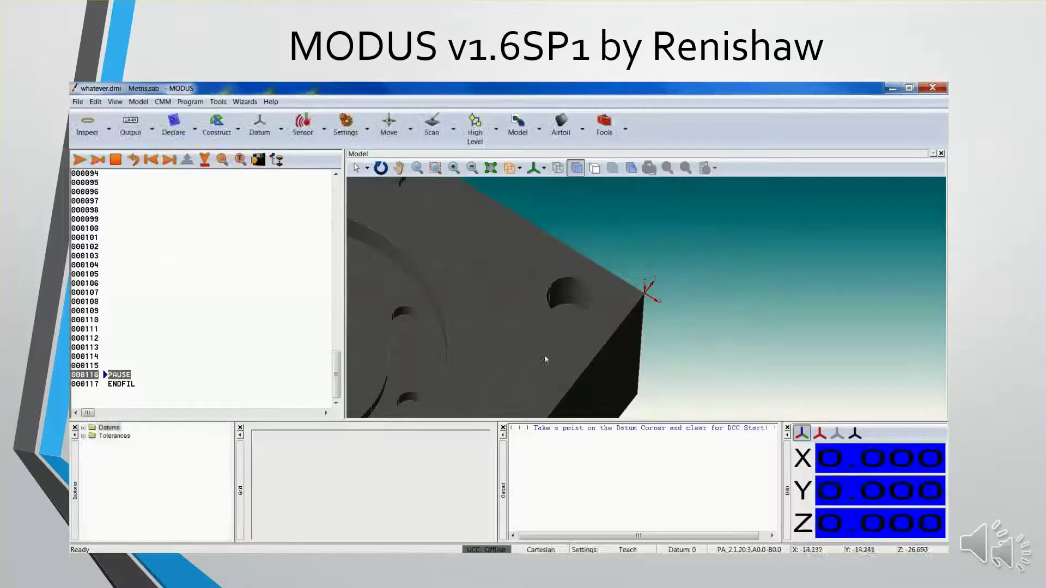
Begin a point inspection in the program below the camera command and pick its location at the datum corner of the top face.
left_click_drag(336, 376, 337, 254)
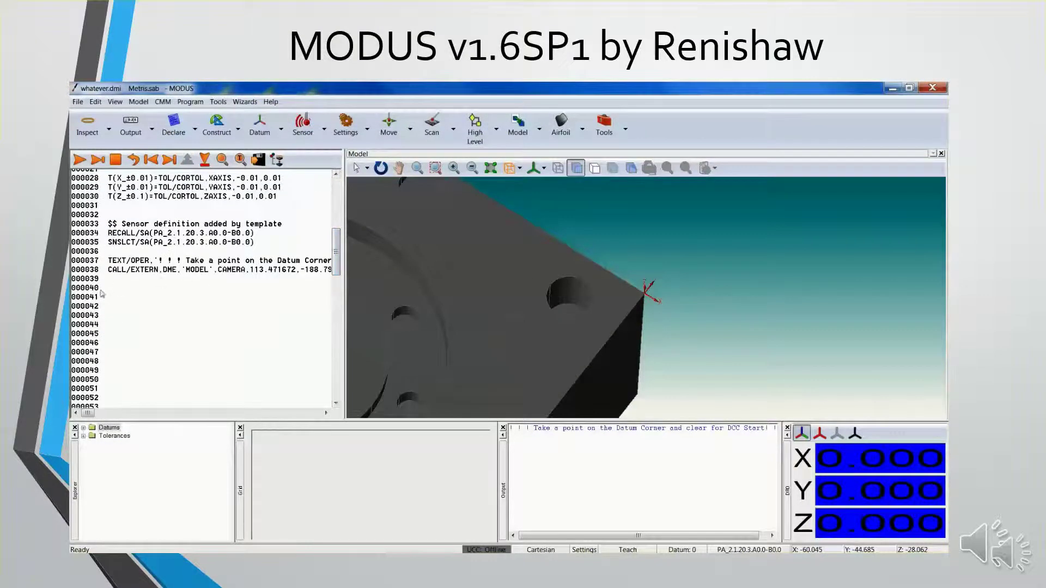
left_click(109, 131)
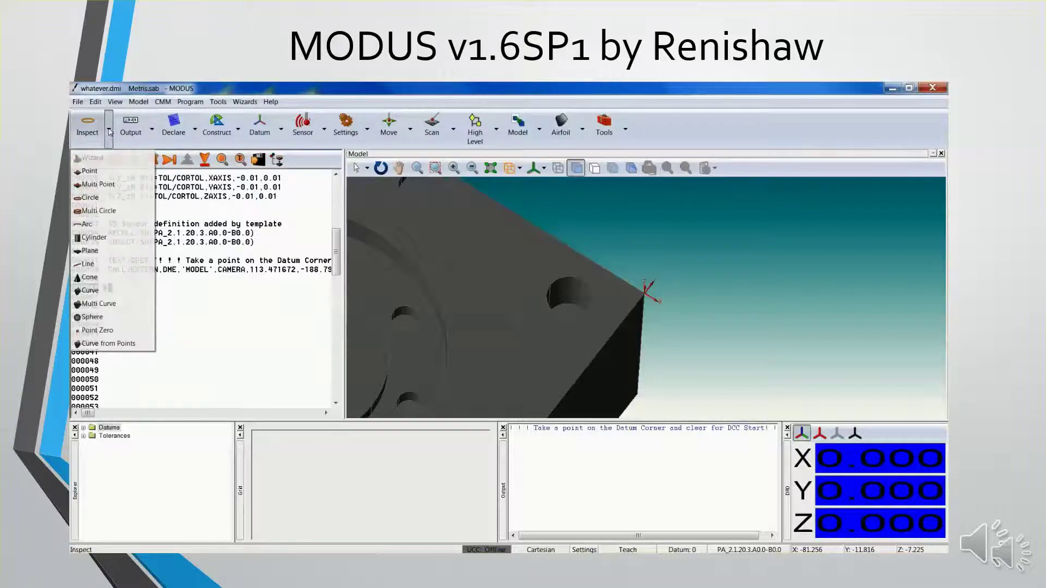
left_click(90, 170)
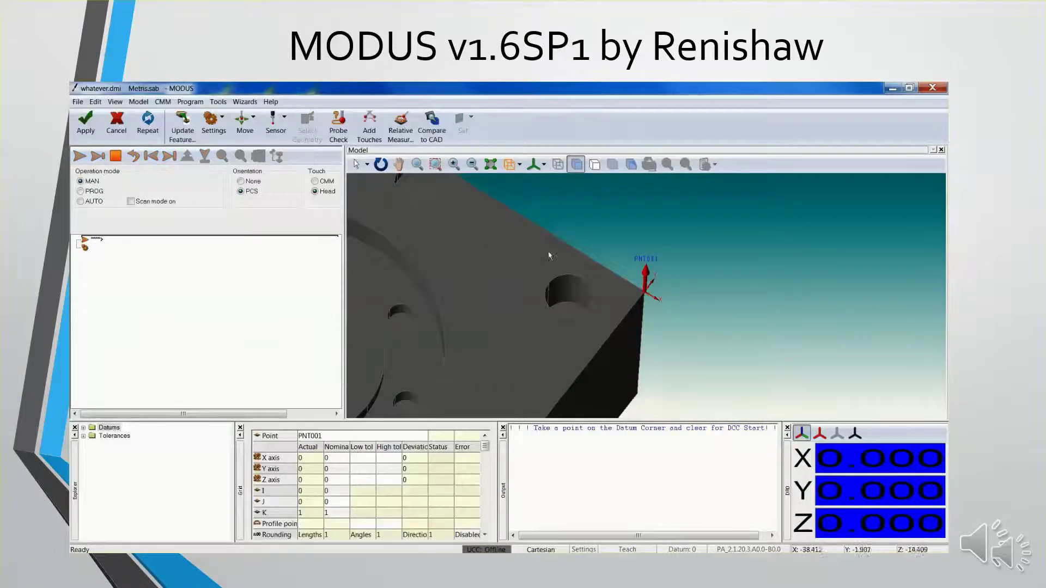
left_click(638, 294)
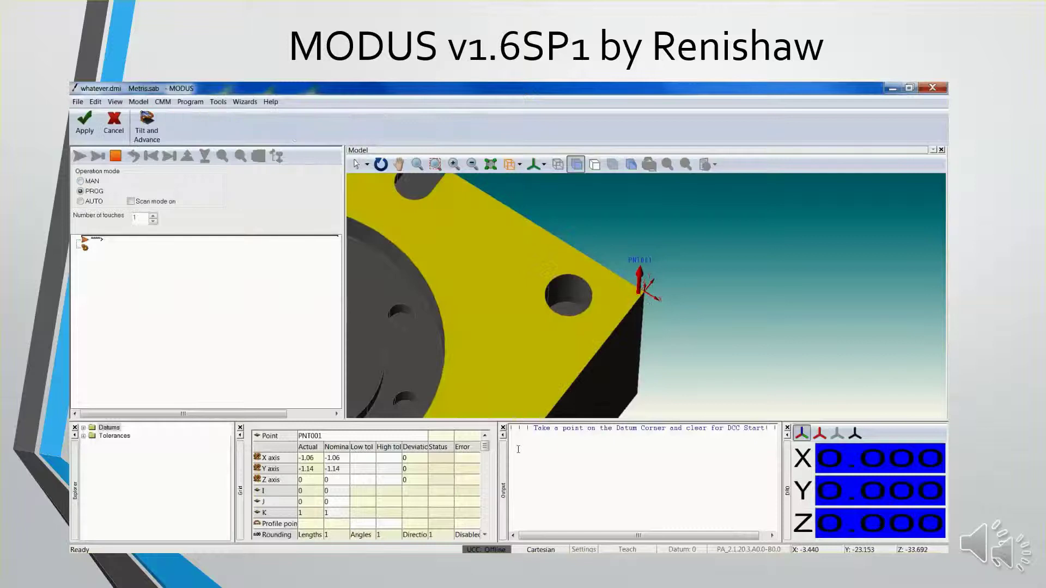
Set the datum corner point's nominal X and Y values to 0.
double_click(338, 458)
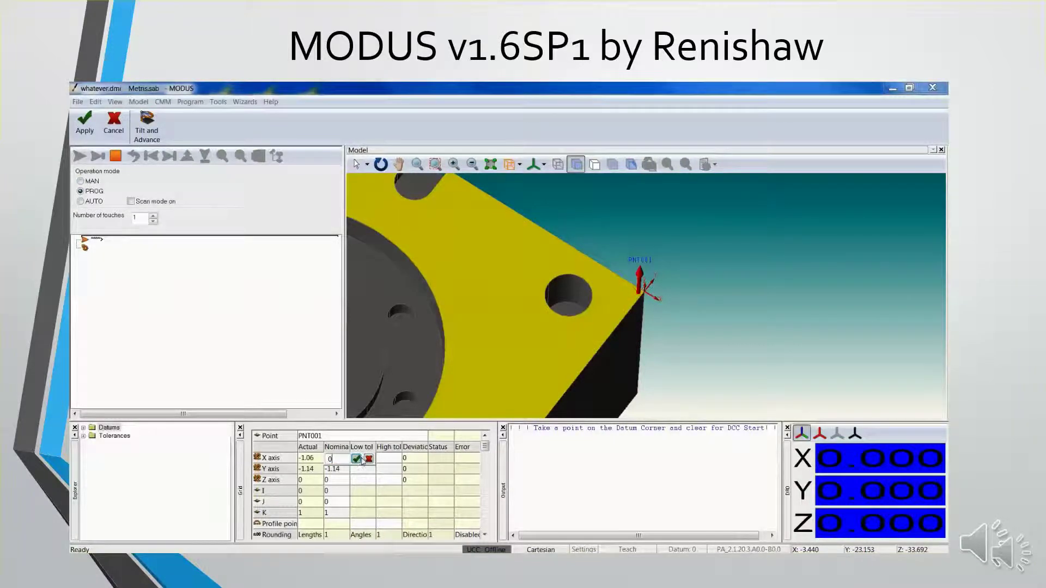
type("0")
left_click(357, 460)
double_click(349, 470)
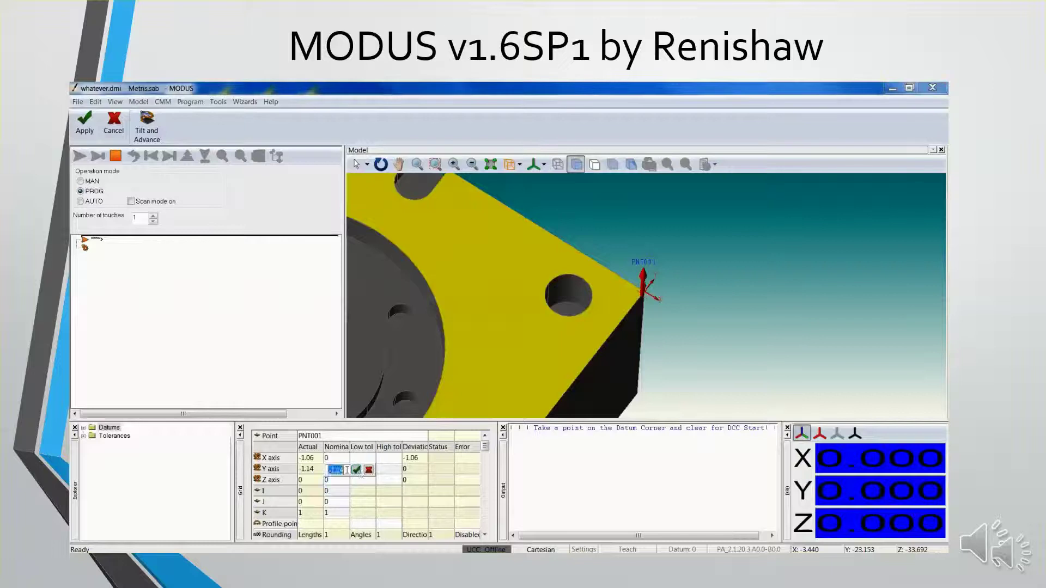
type("0")
left_click(357, 470)
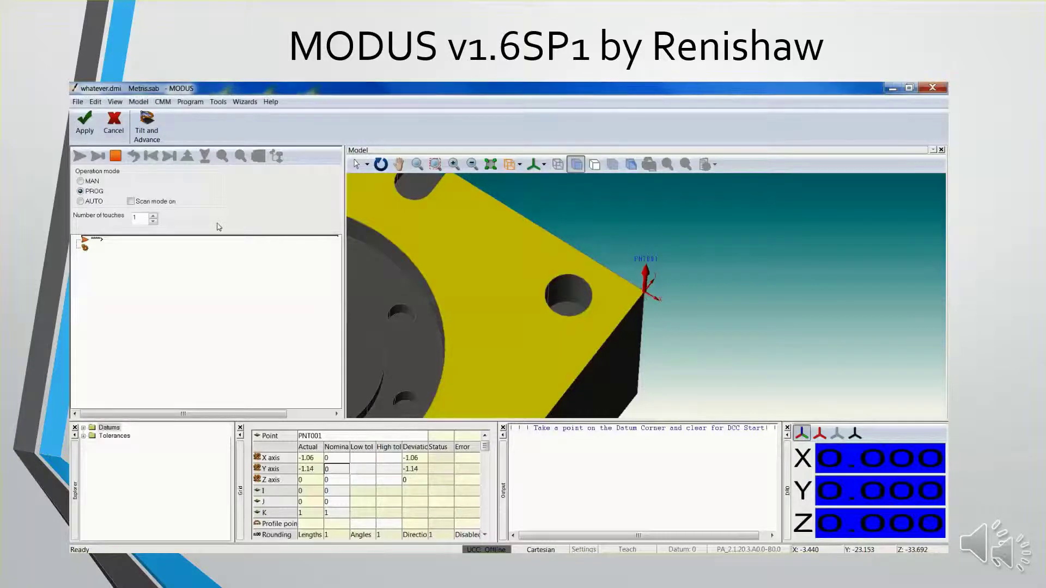
Switch the corner point to manual operation (MAN), apply its measurement to the program, and leave feature inspection.
left_click(83, 182)
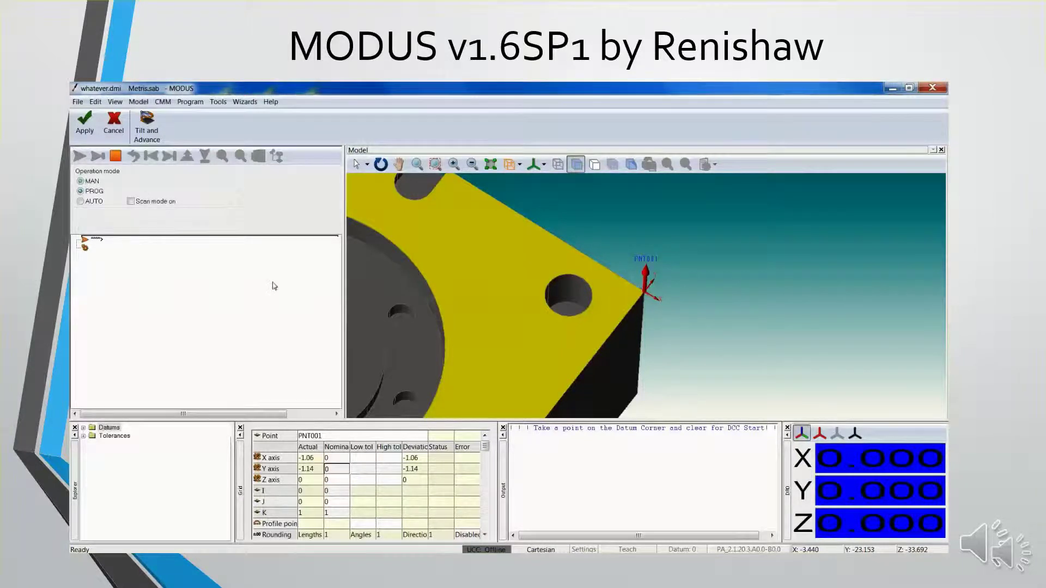
left_click(86, 128)
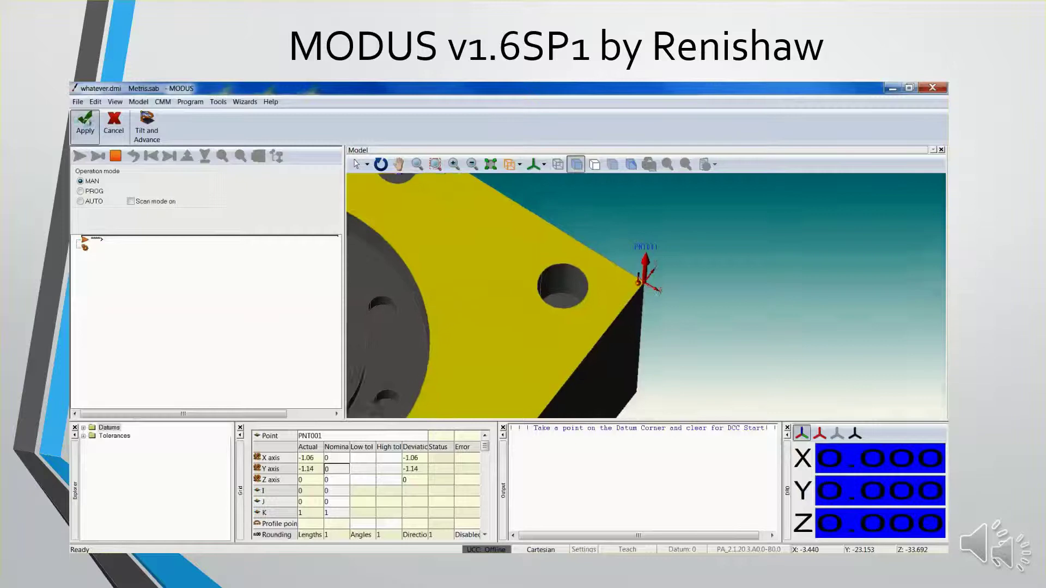
left_click(85, 131)
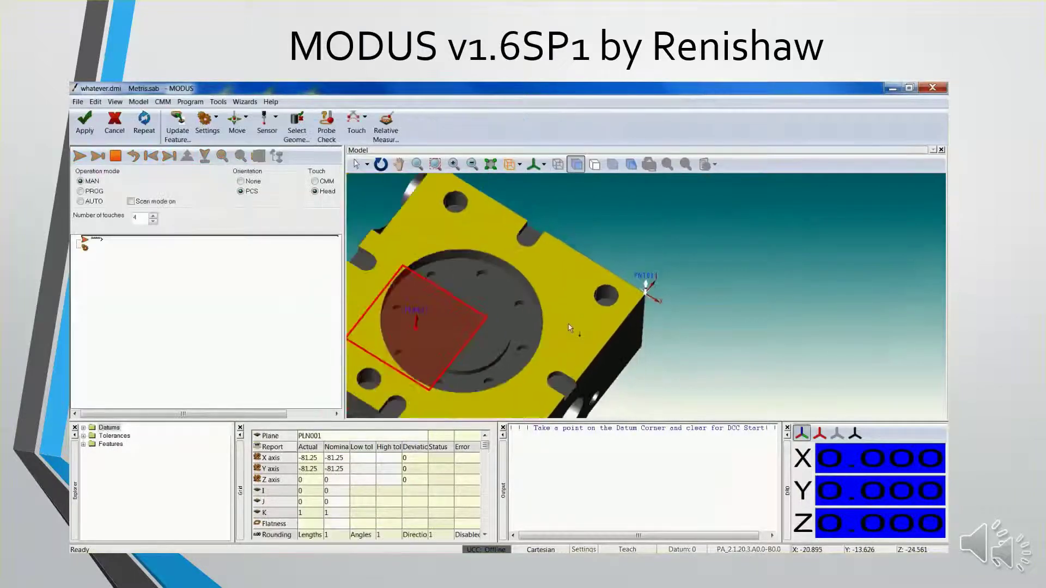
left_click(115, 123)
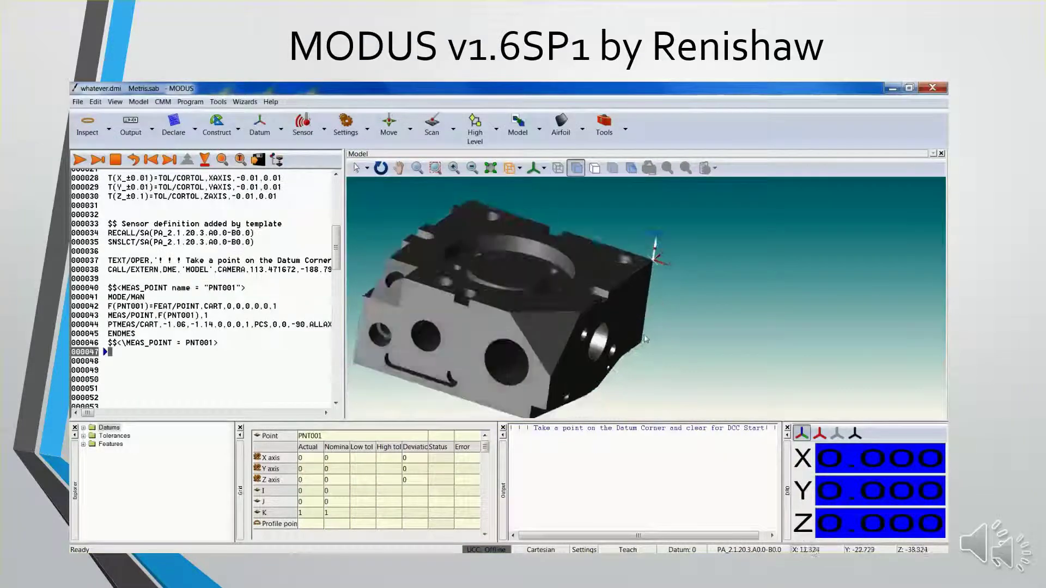
Add a Translate to Feature datum labelled 1 on line 48, with X, Y and Z origins at the actual of PNT001.
left_click(105, 362)
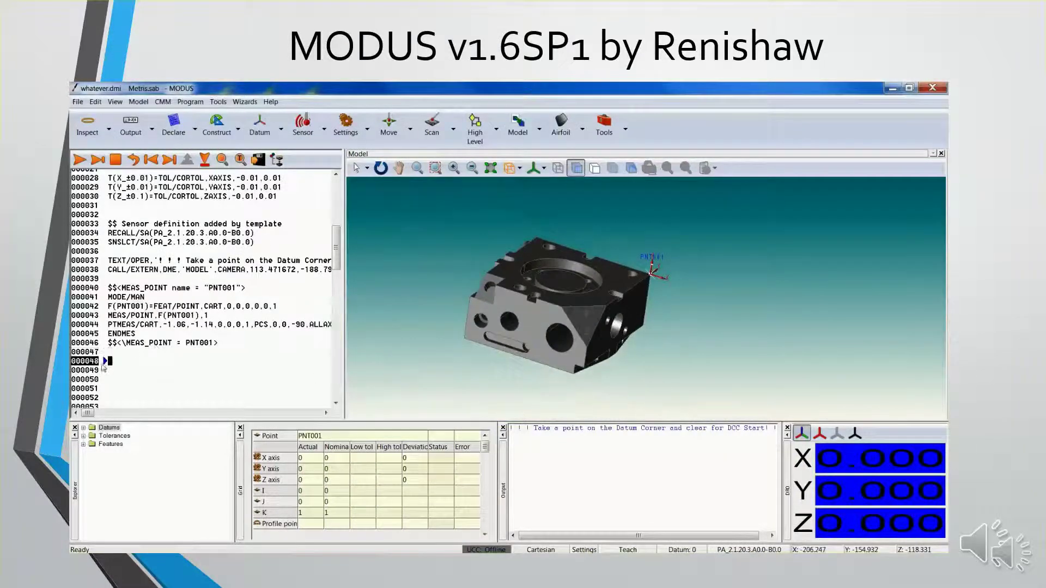
left_click(282, 130)
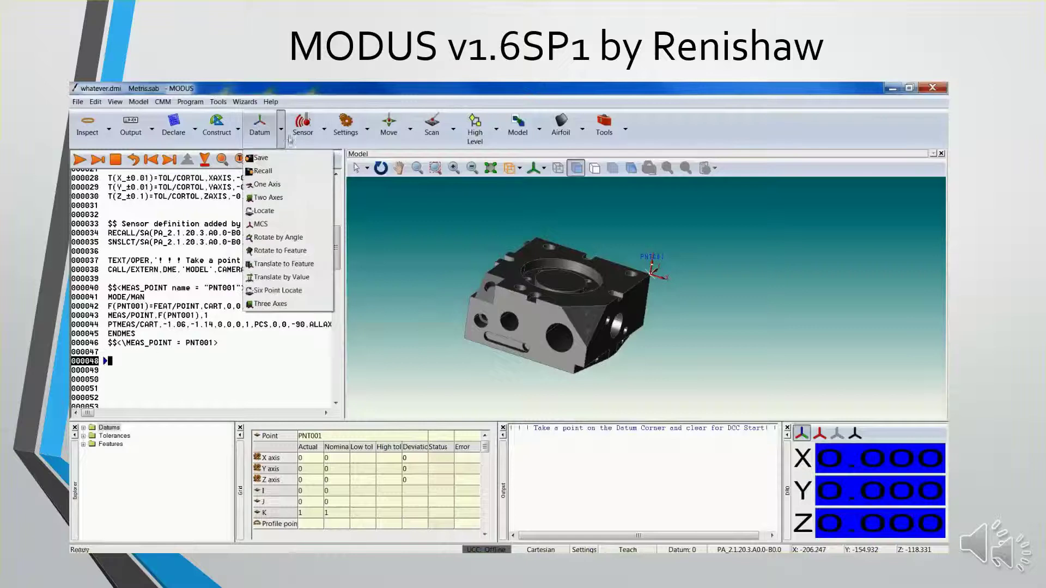
left_click(283, 263)
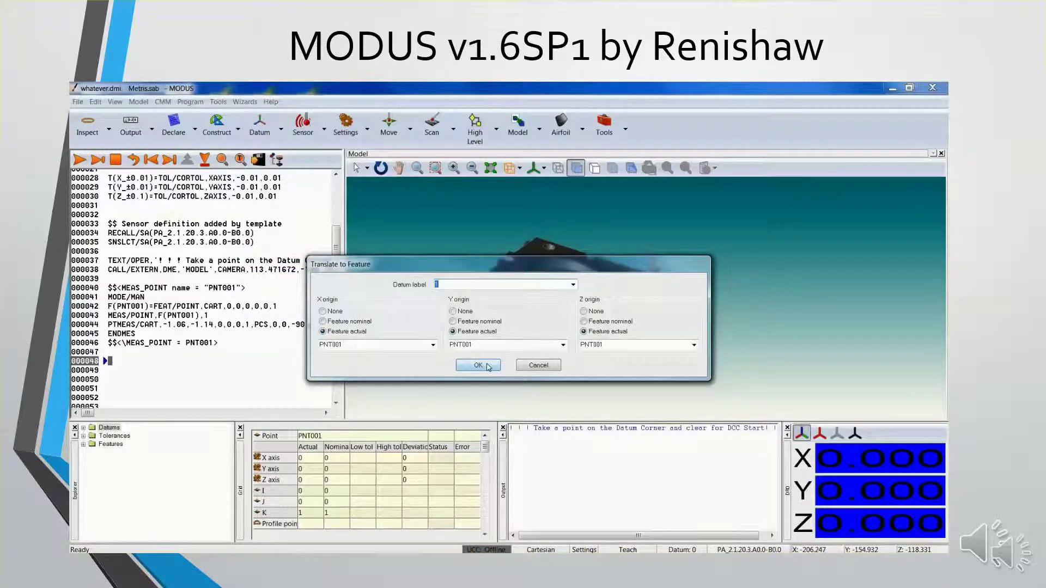
left_click(488, 366)
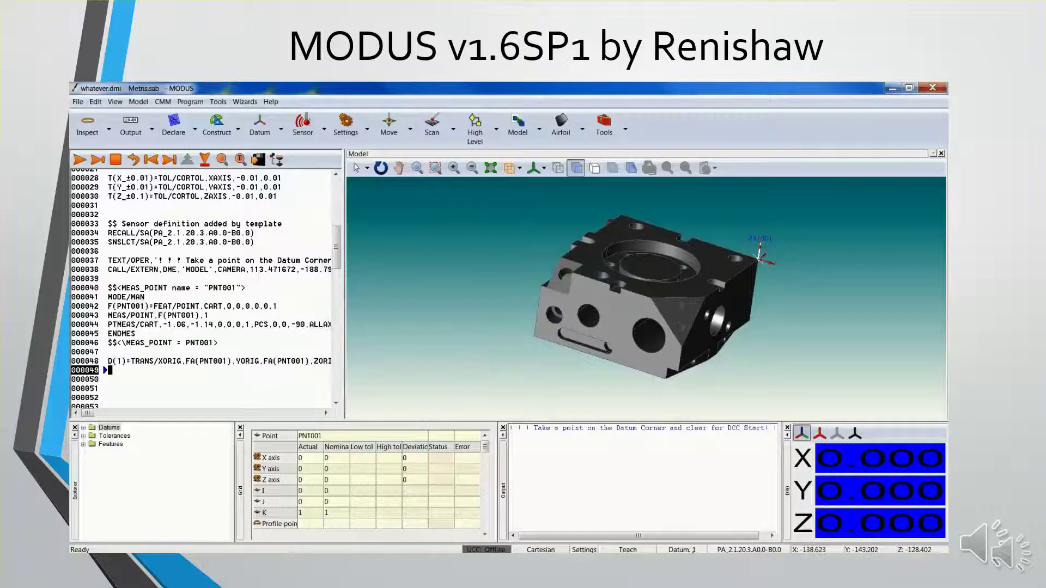
Move the program position to line 51 and start a plane inspection on the part's top face.
middle_click_drag(746, 267, 714, 290)
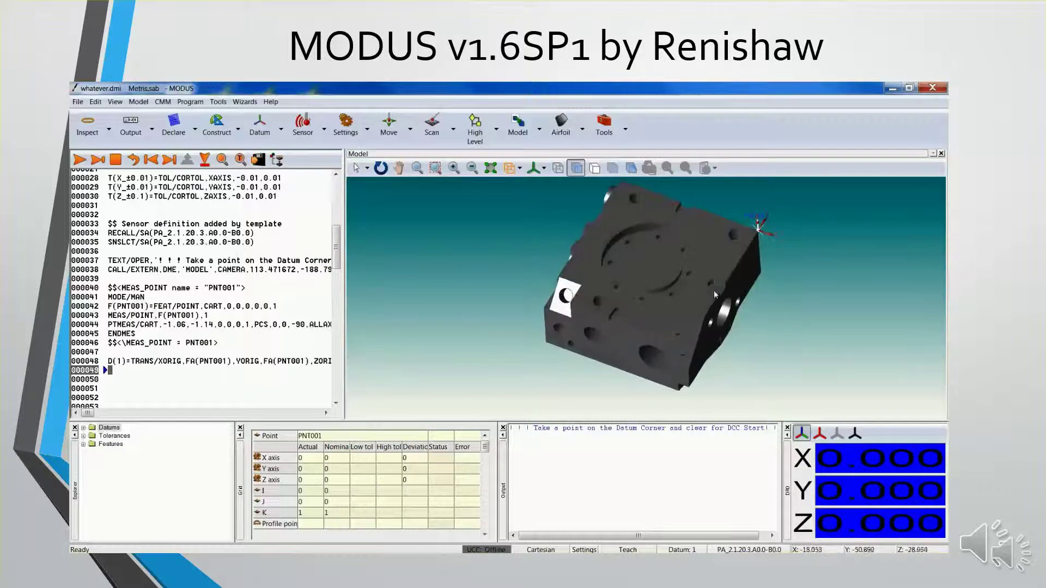
scroll(337, 251, "down", 2)
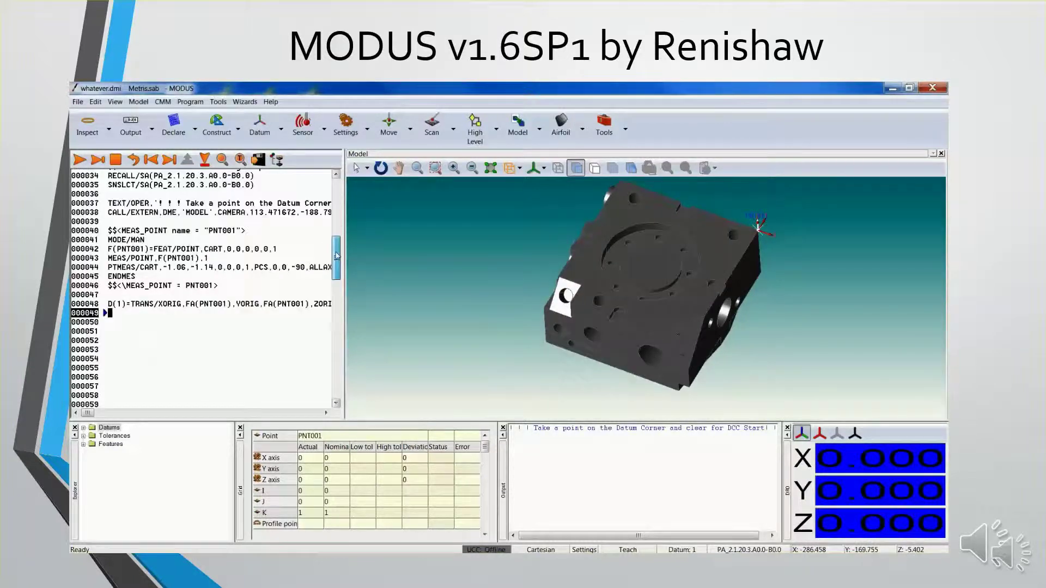
key("Return")
key("Return")
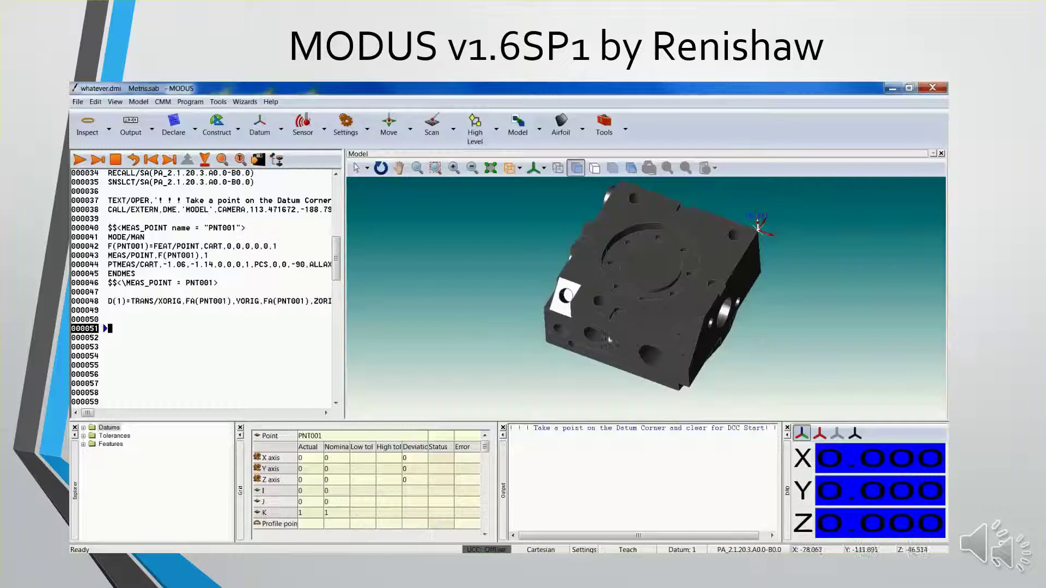
left_click(109, 129)
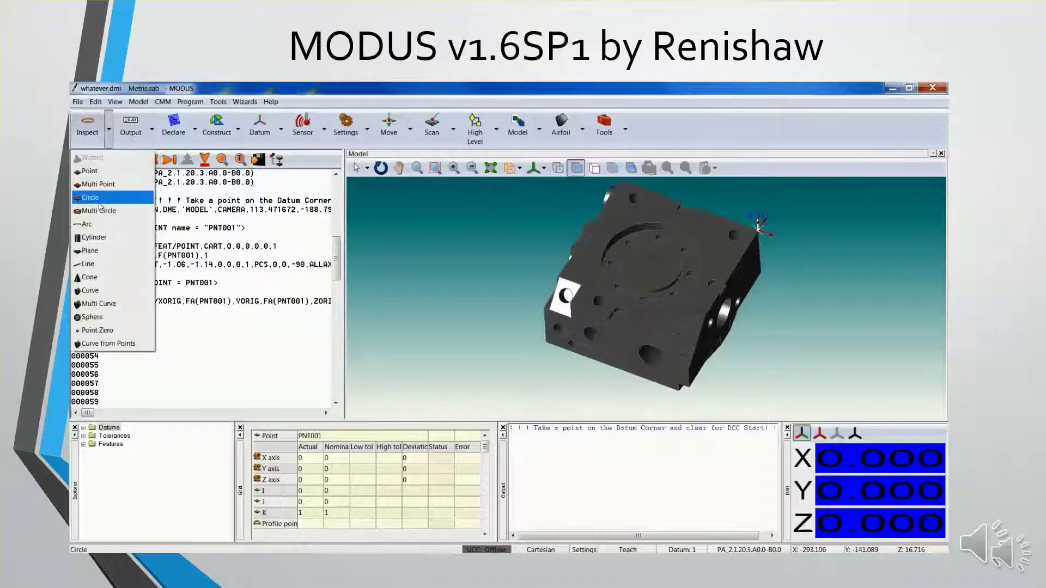
left_click(93, 251)
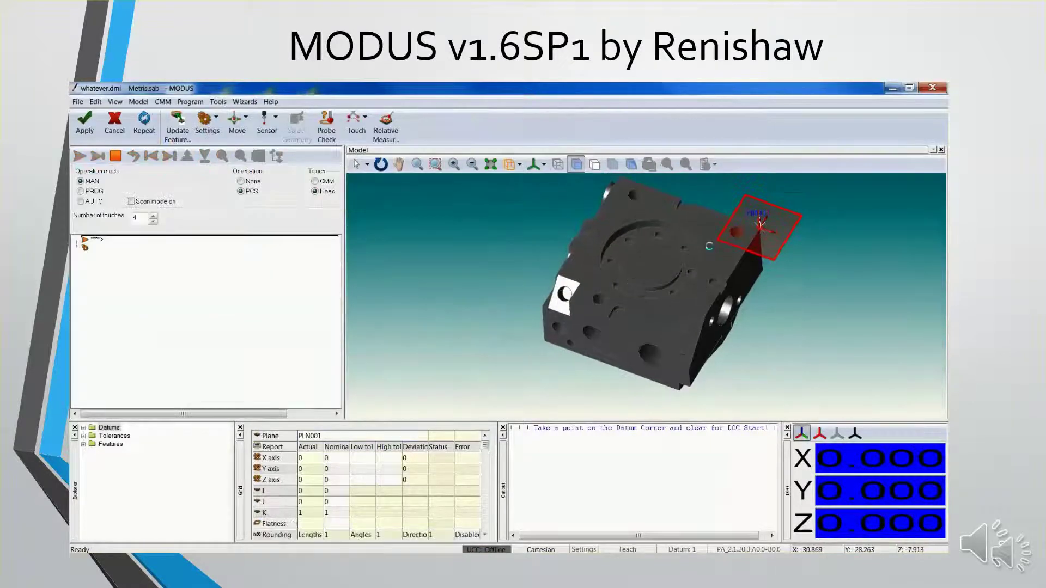
left_click(709, 244)
Define an Offset Plane Edge touch path around the large bore's rim with offset 6 and 10 points.
middle_click_drag(714, 311, 649, 325)
scroll(647, 321, "up", 5)
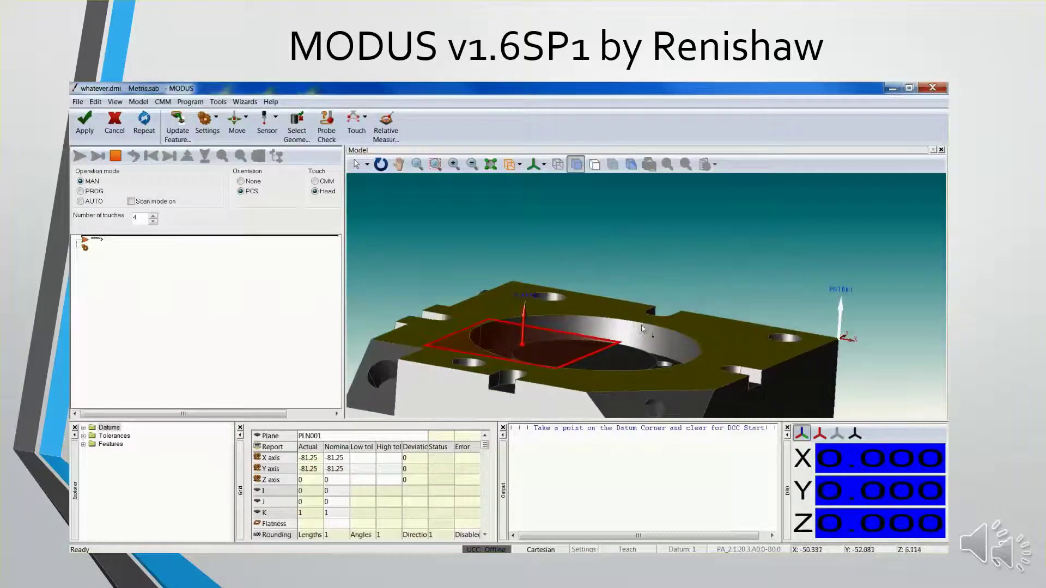
middle_click_drag(632, 332, 627, 261)
scroll(676, 253, "up", 2)
left_click(612, 164)
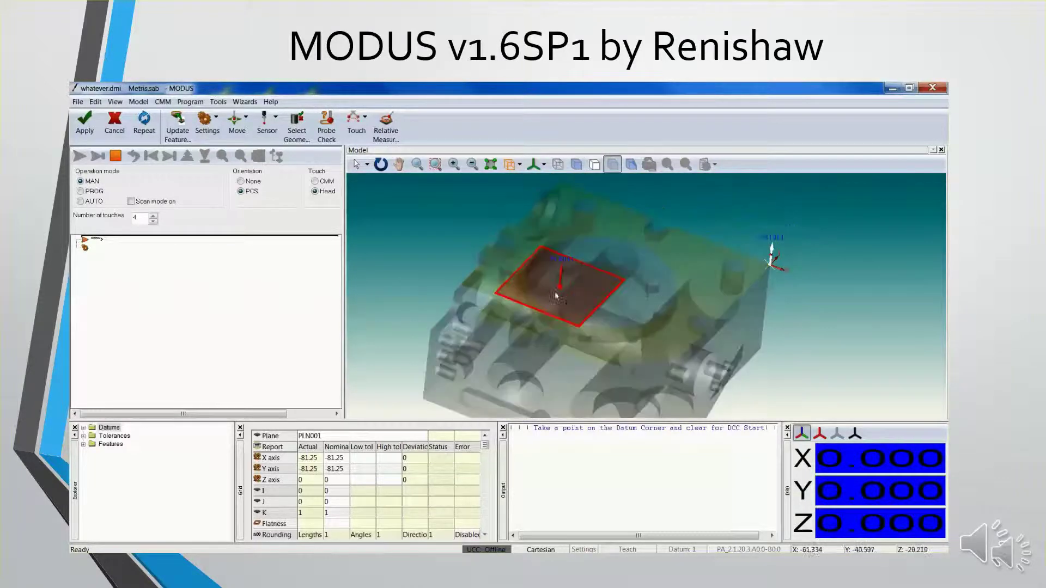
left_click(576, 164)
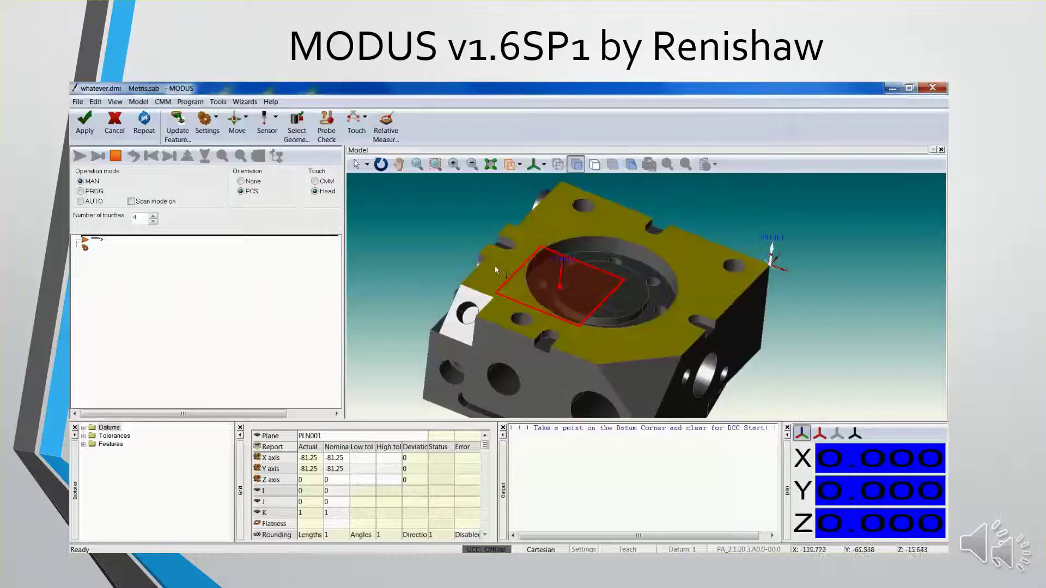
left_click(357, 123)
left_click(400, 170)
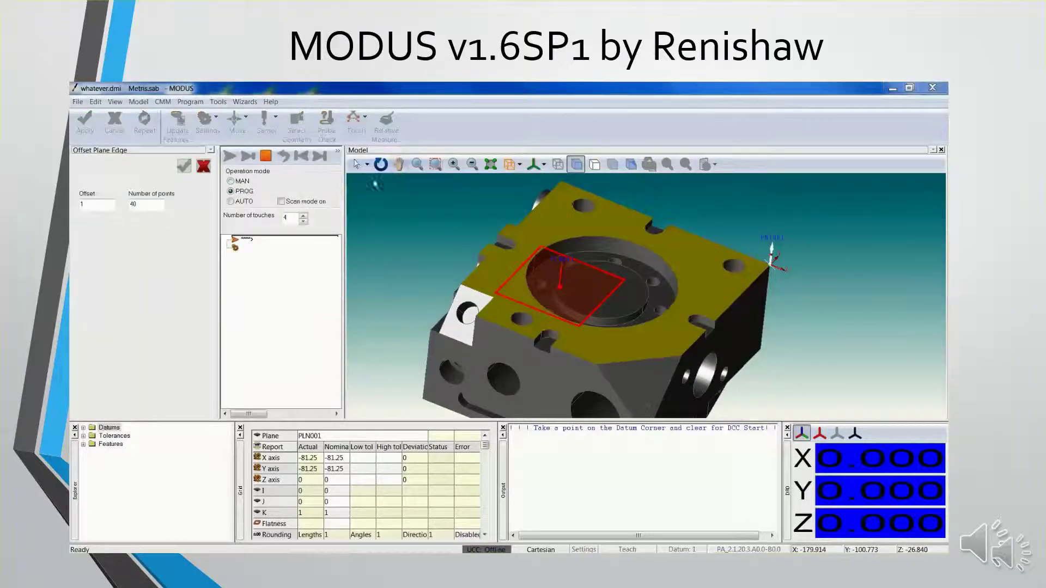
left_click(86, 206)
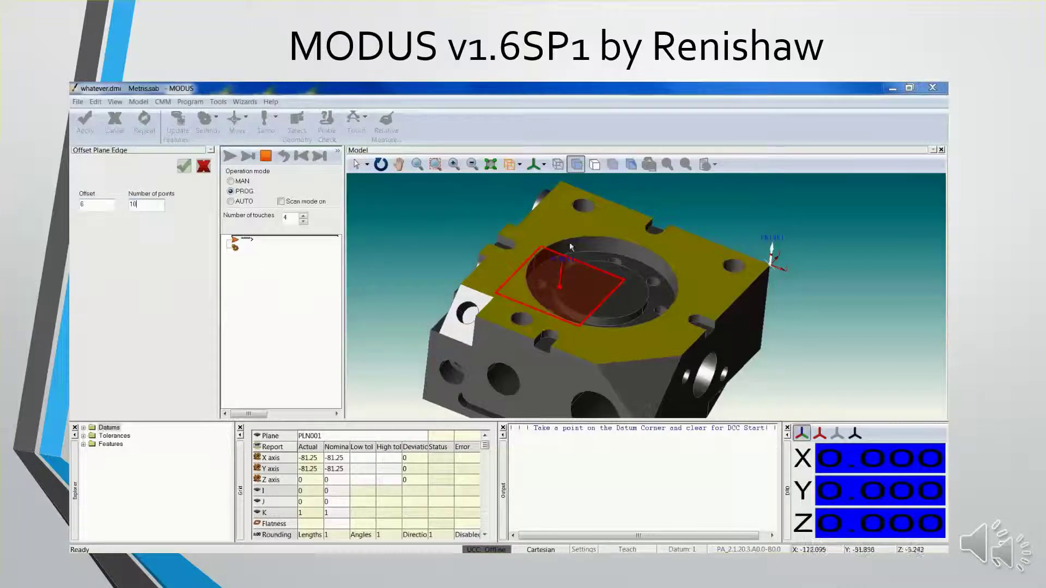
left_click(616, 243)
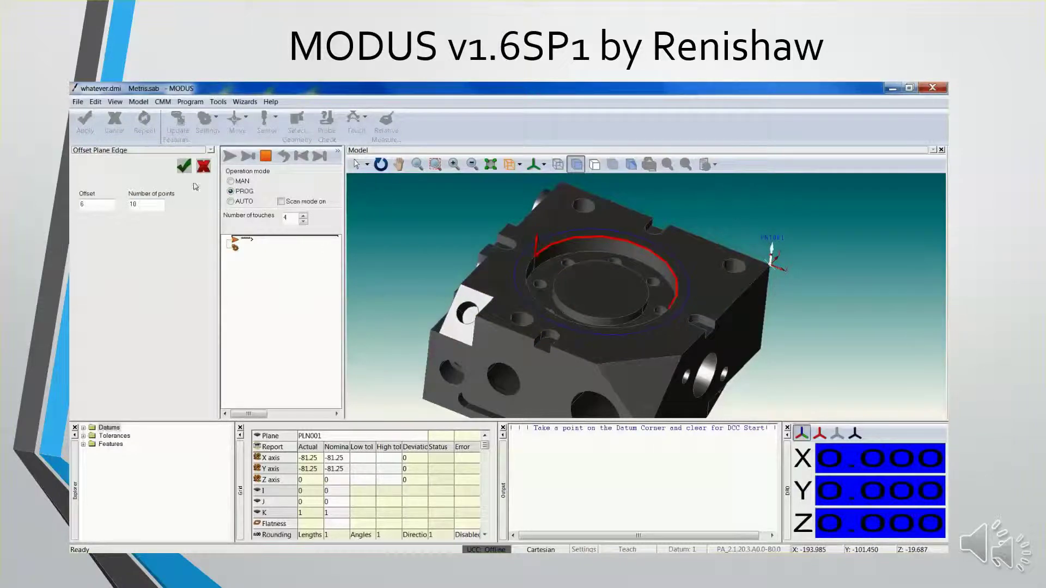
Accept the offset path and its guide-point Tilt and Advance settings, and generate the plane's touches in PROG mode.
left_click(185, 166)
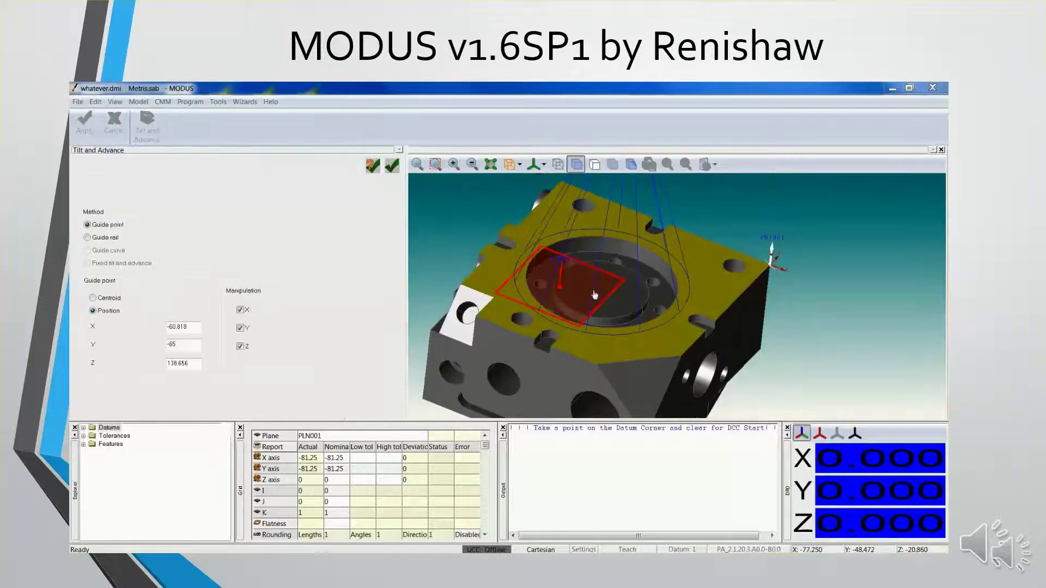
left_click(392, 166)
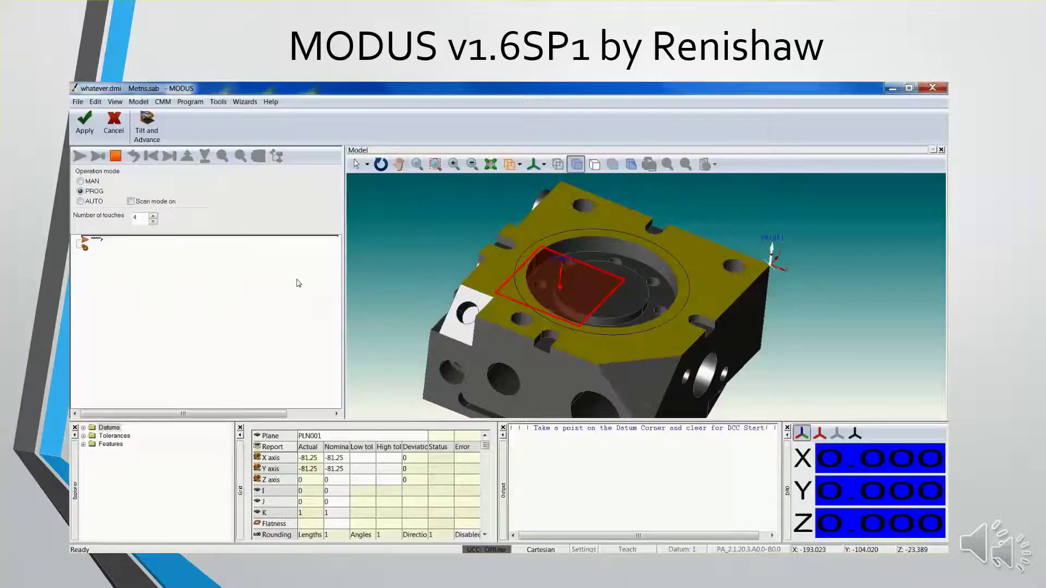
left_click(83, 140)
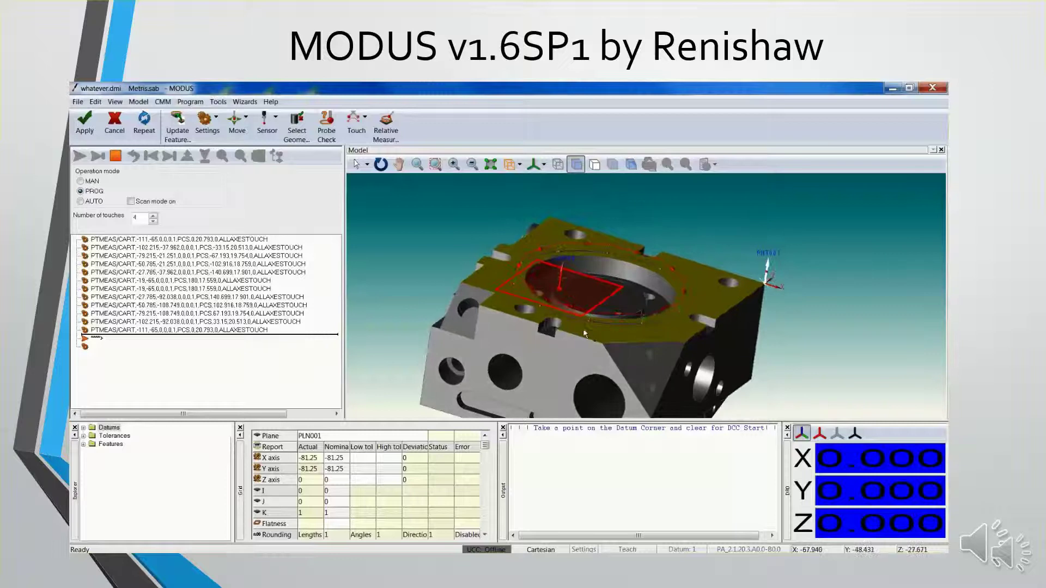
Delete the duplicate touch at X -19, Y -65, apply the plane measurement to the program, and leave feature inspection.
left_click(212, 282)
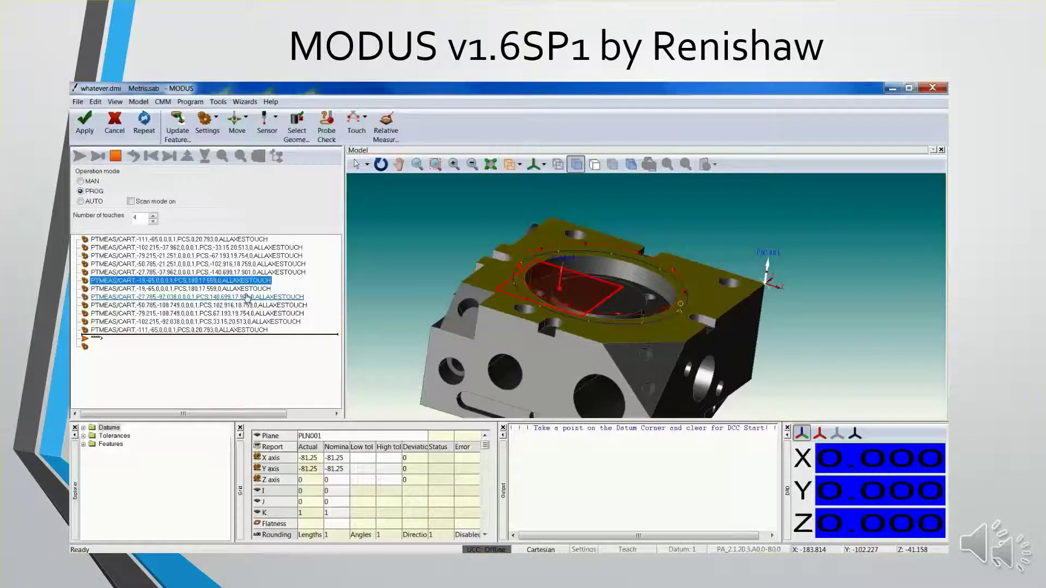
key("Delete")
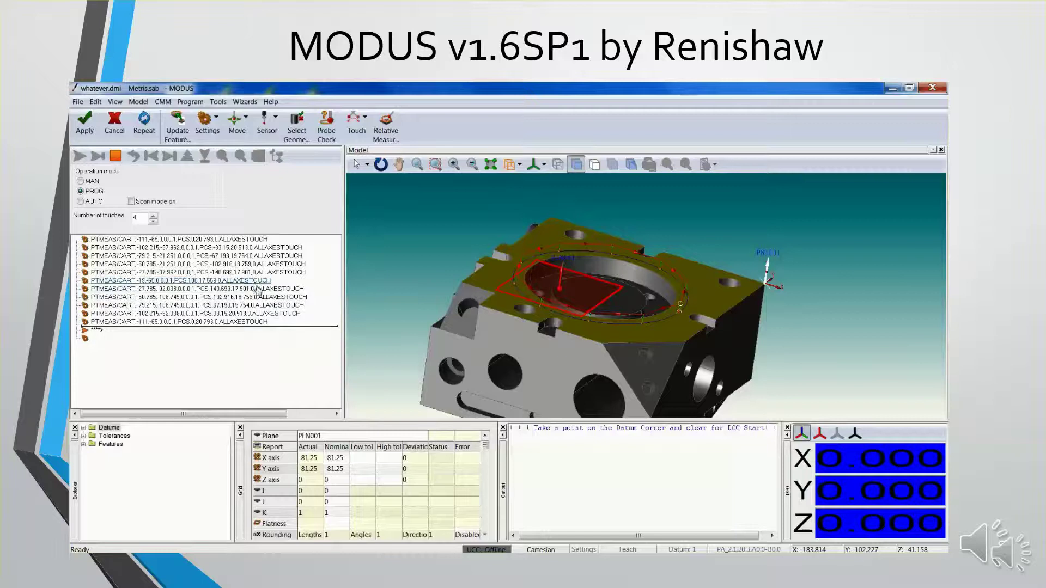
left_click(86, 129)
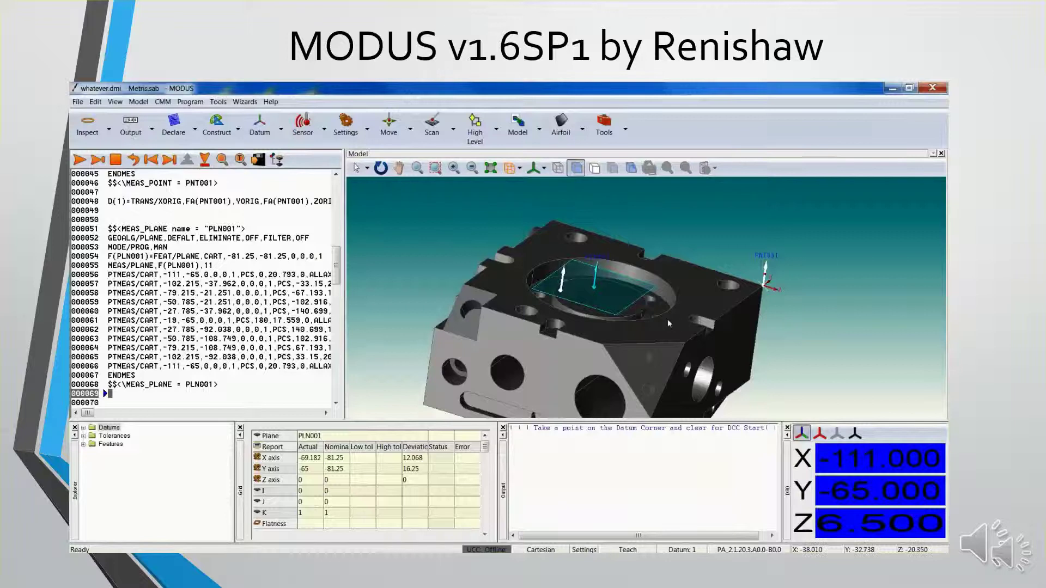
left_click(668, 319)
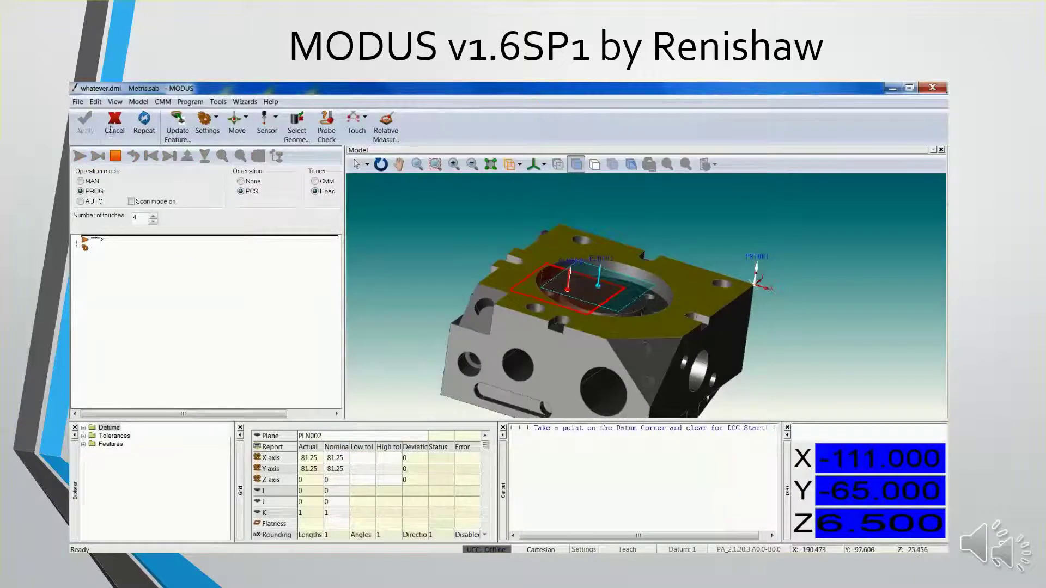
left_click(110, 129)
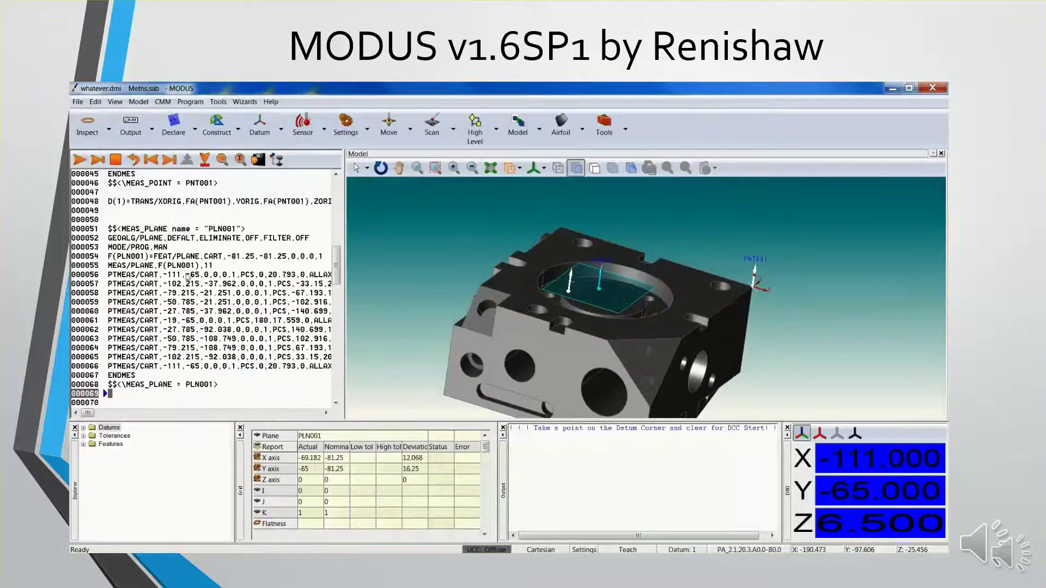
Turn on the Probe system layer in the Model Explorer and view the probe around the part.
right_click(827, 256)
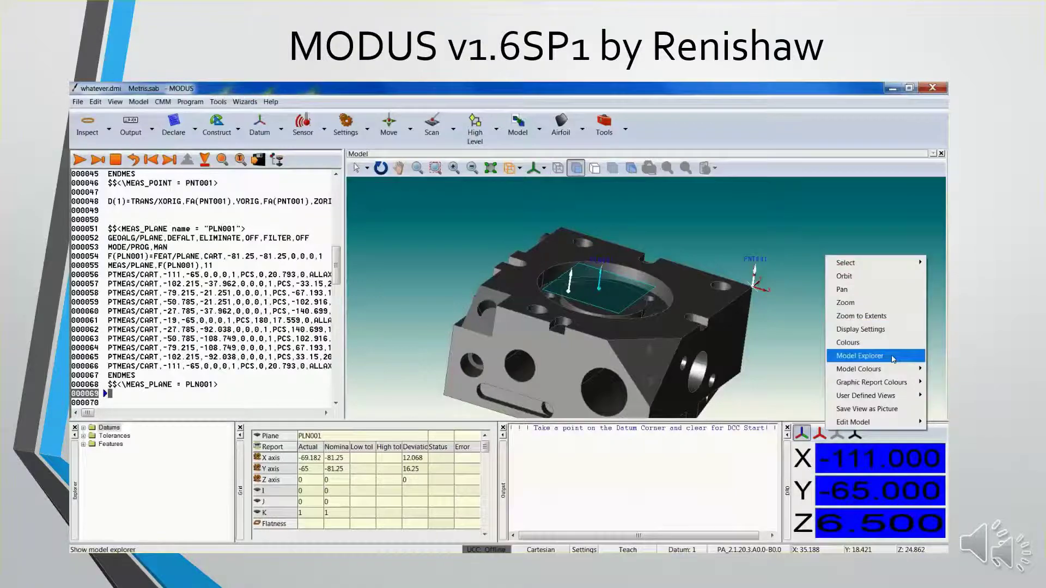
left_click(860, 355)
left_click(453, 286)
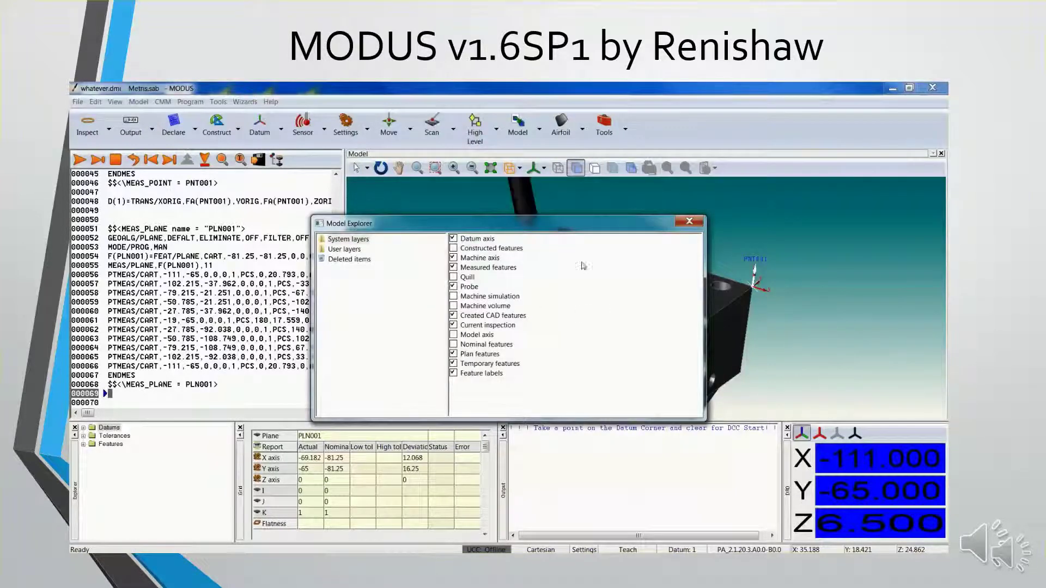
left_click(690, 221)
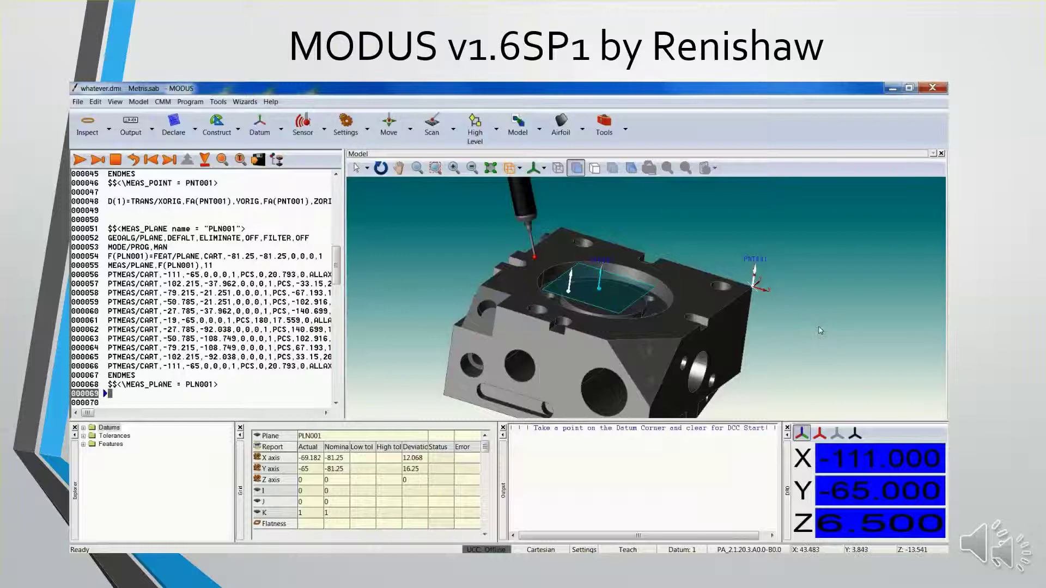
scroll(820, 331, "down", 5)
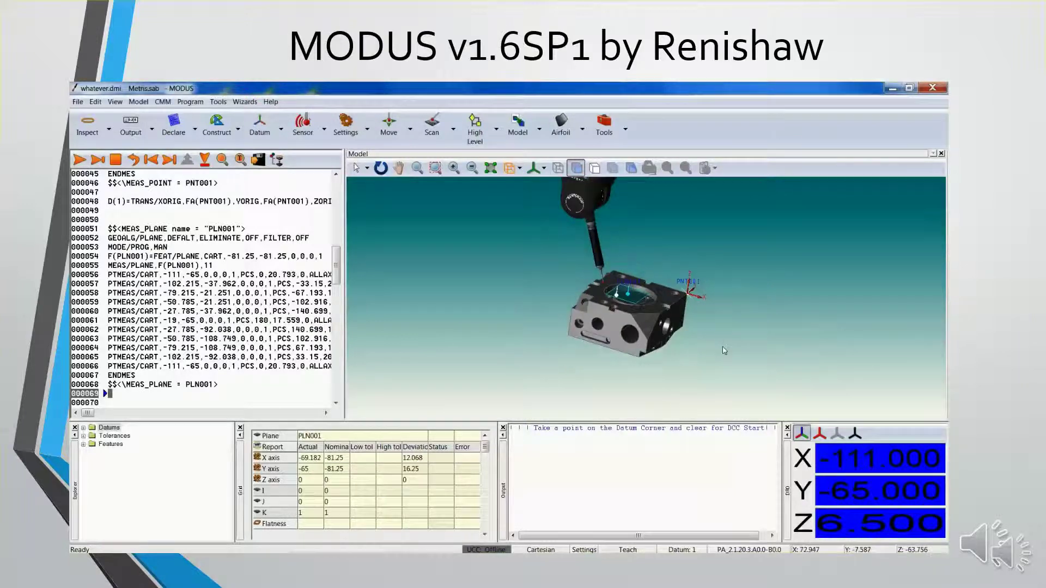
middle_click_drag(725, 350, 746, 345)
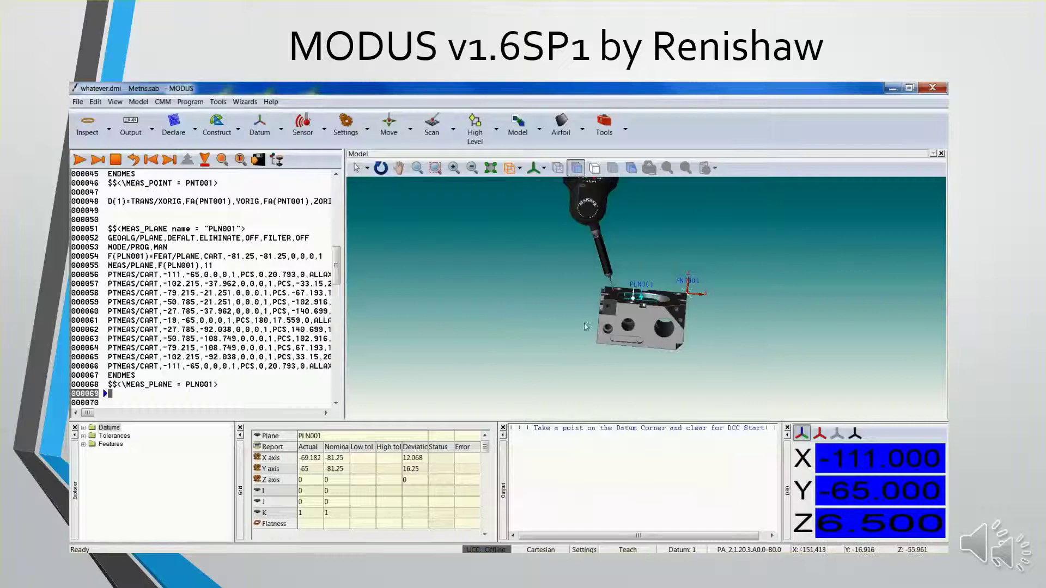
middle_click_drag(703, 343, 598, 341)
scroll(598, 340, "up", 3)
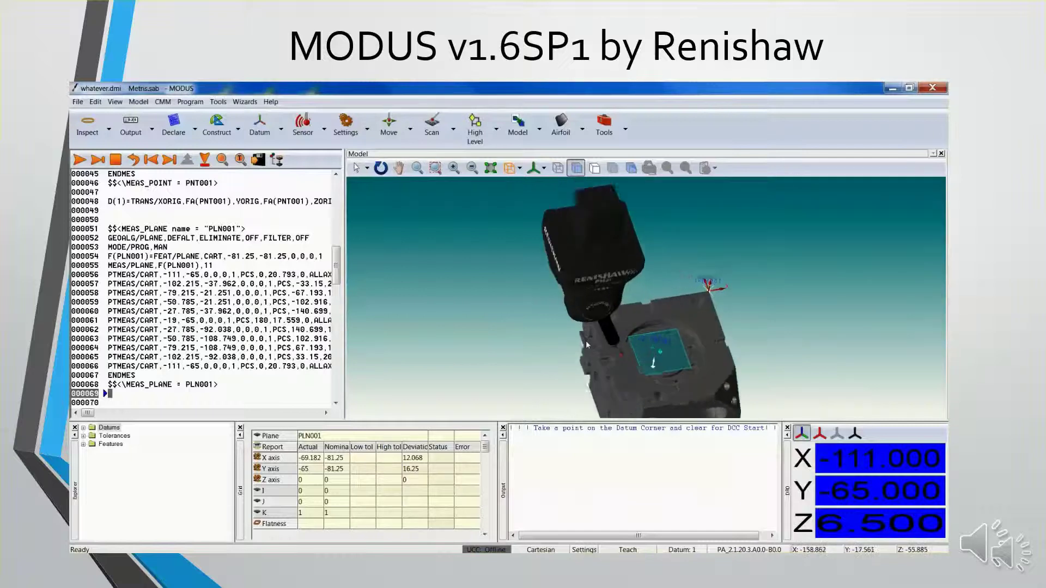
middle_click_drag(481, 339, 696, 353)
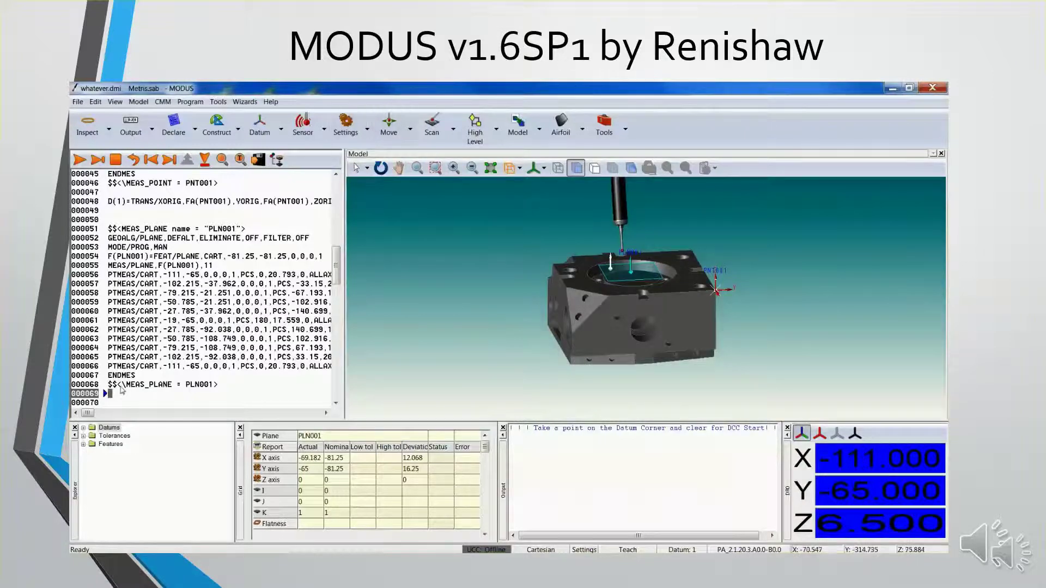
Insert a 5-axis absolute move at program line 70 to X -111, Y 10, Z 25 with head angles A 0 and B 0.
scroll(339, 294, "down", 2)
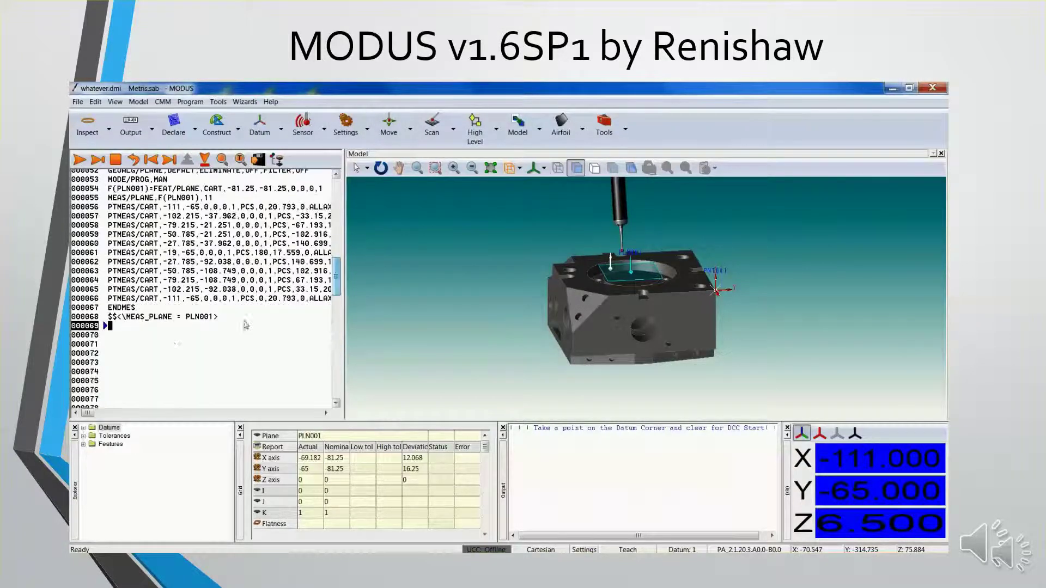
left_click(98, 334)
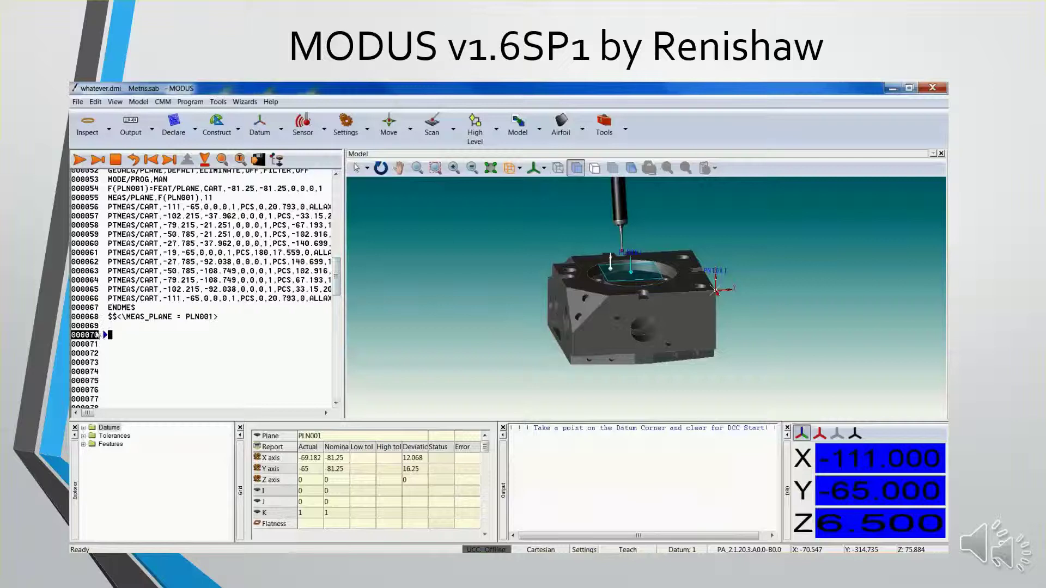
left_click(410, 130)
left_click(398, 170)
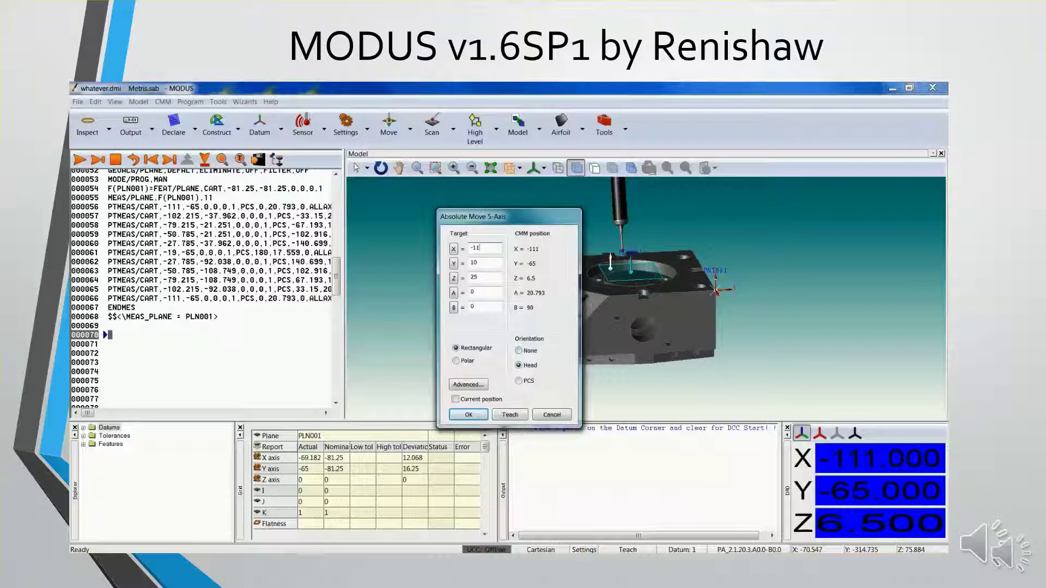
left_click(485, 414)
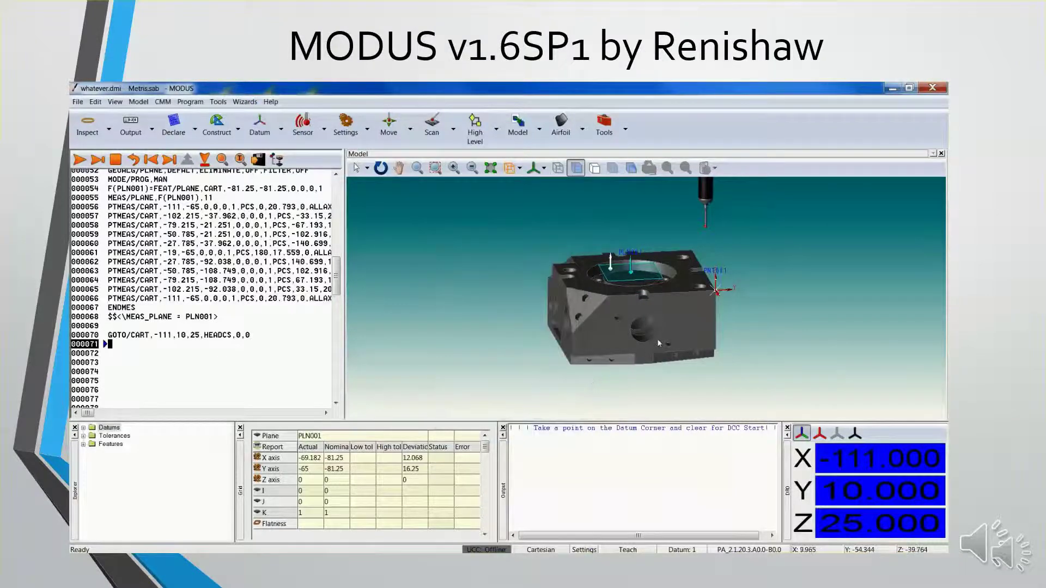
Shade the model, start a line inspection at program line 72, and pick the top edge of the bored side face at Y 0.
mouse_move(658, 343)
middle_mouse_down()
mouse_move(681, 335)
mouse_move(639, 339)
mouse_move(693, 280)
mouse_move(762, 298)
mouse_move(645, 338)
middle_mouse_up()
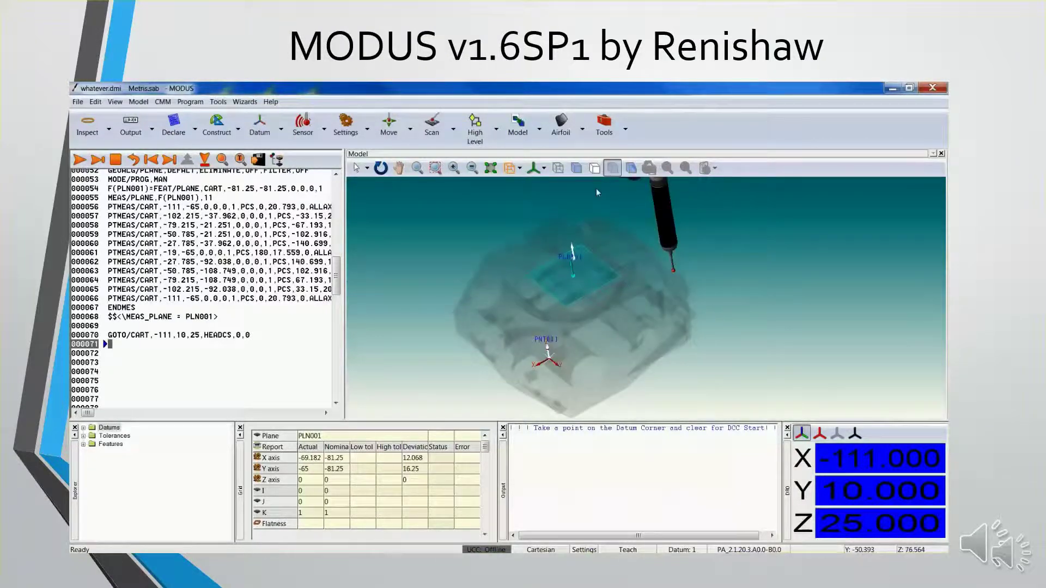
left_click(576, 168)
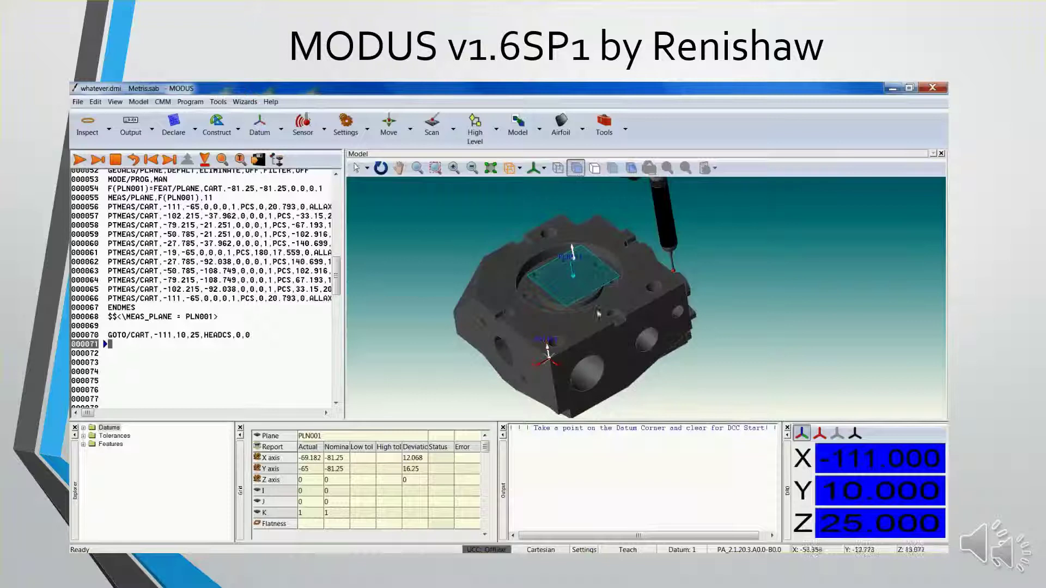
left_click(95, 357)
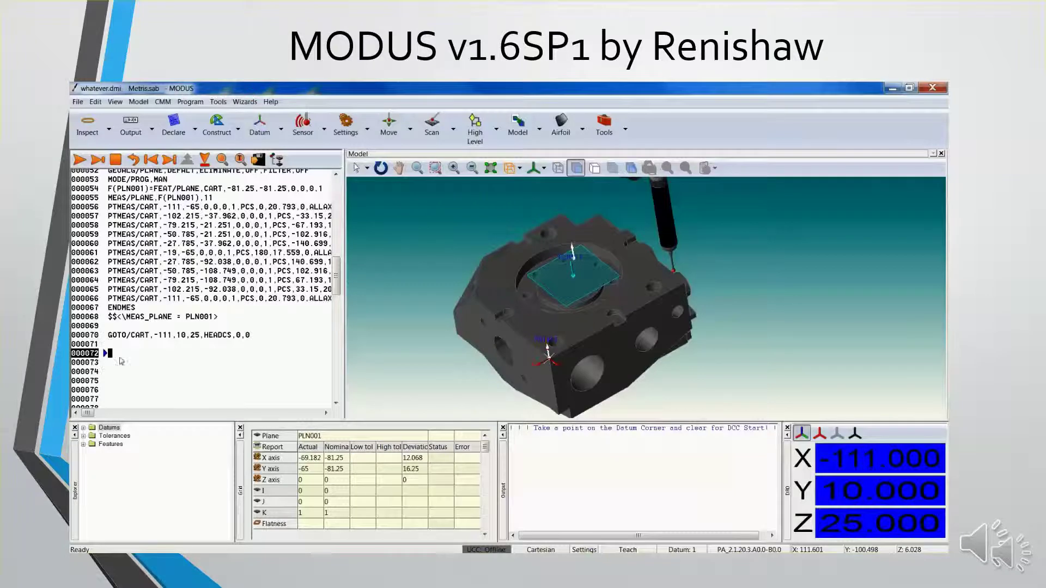
left_click(110, 137)
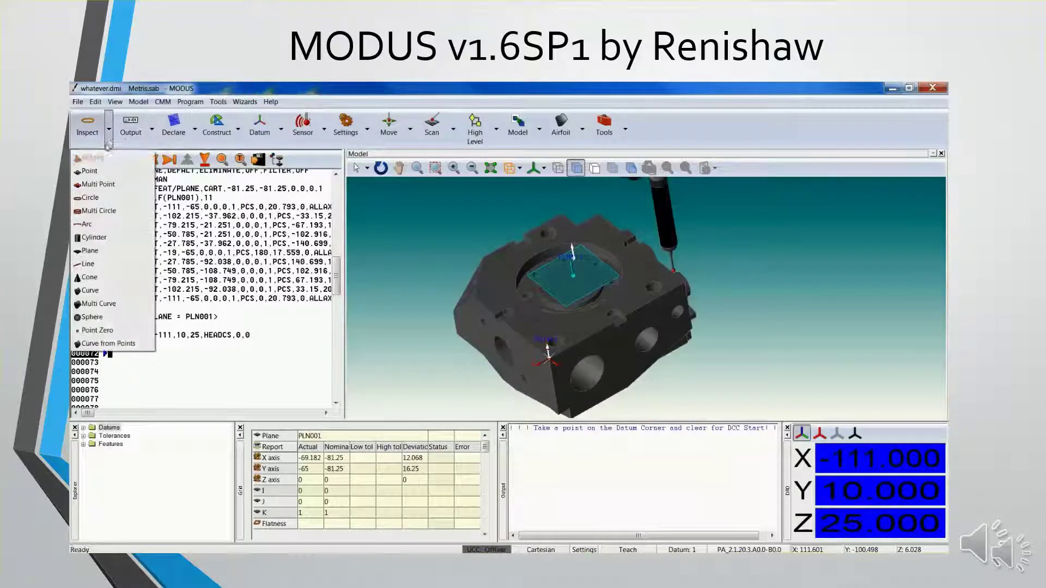
left_click(89, 264)
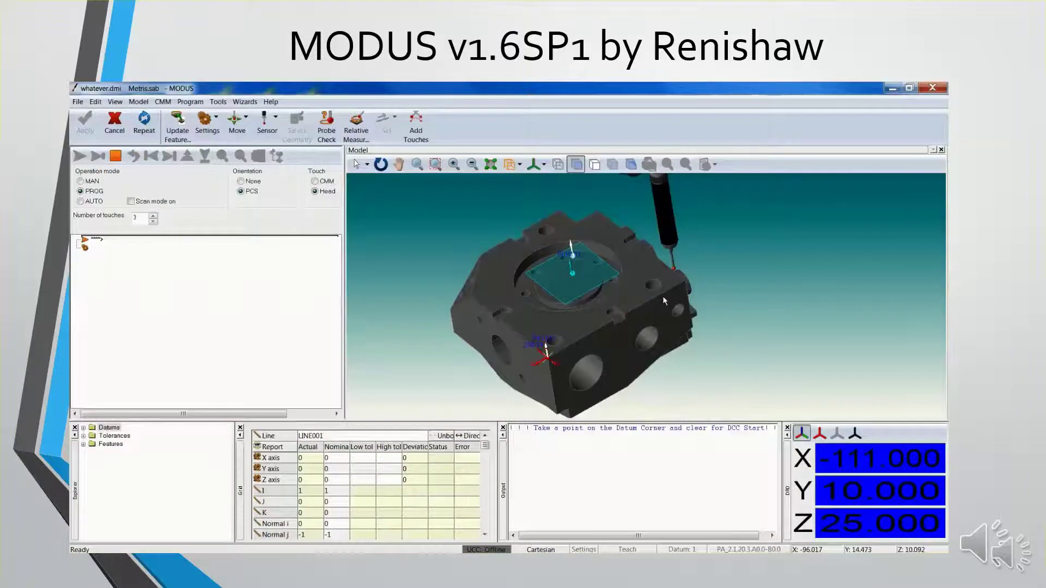
left_click(662, 296)
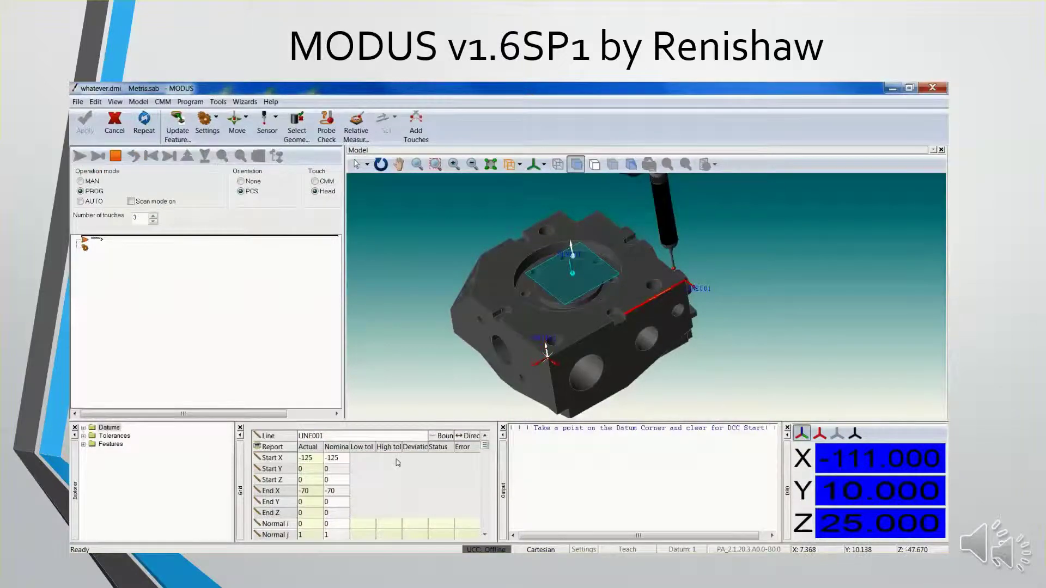
Set the line's nominal Start X to -120 and End X to -5.
double_click(344, 462)
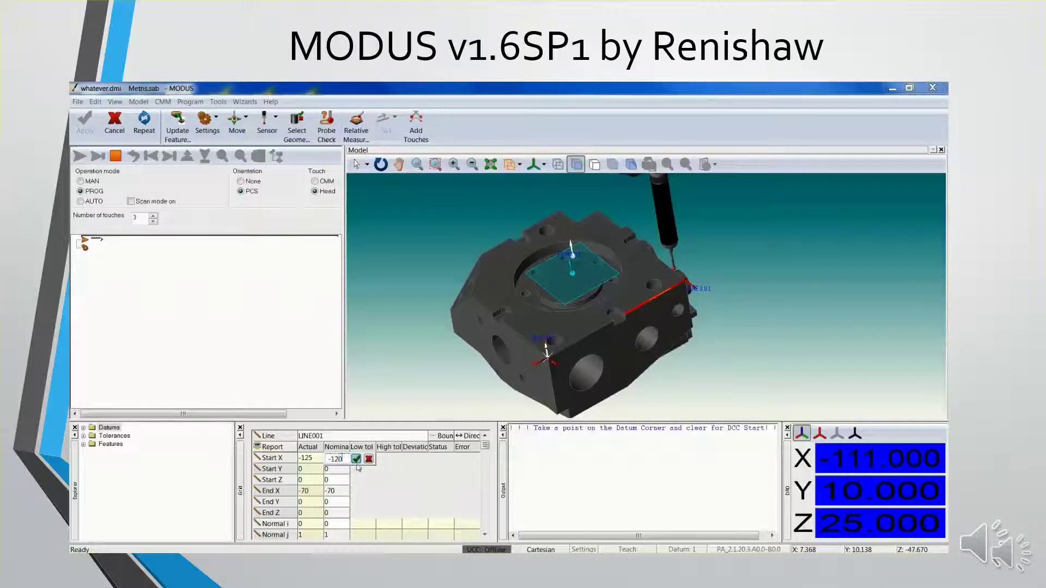
left_click(355, 460)
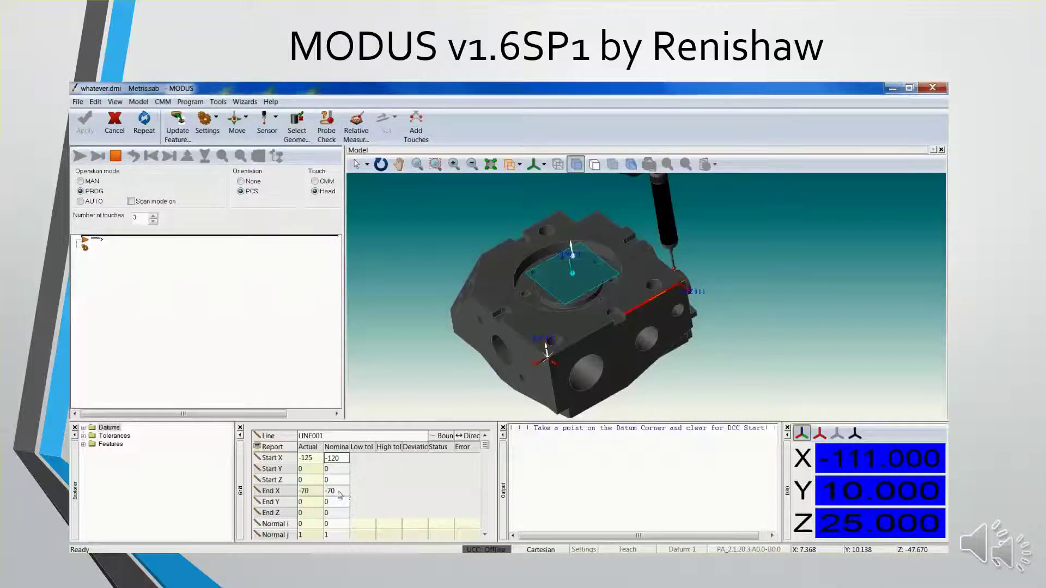
double_click(337, 492)
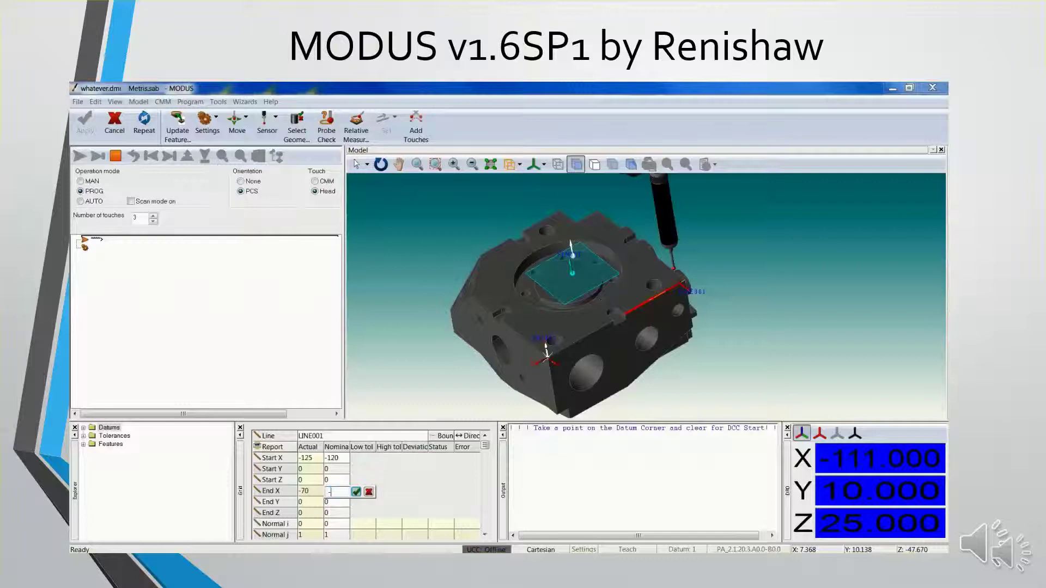
left_click(356, 492)
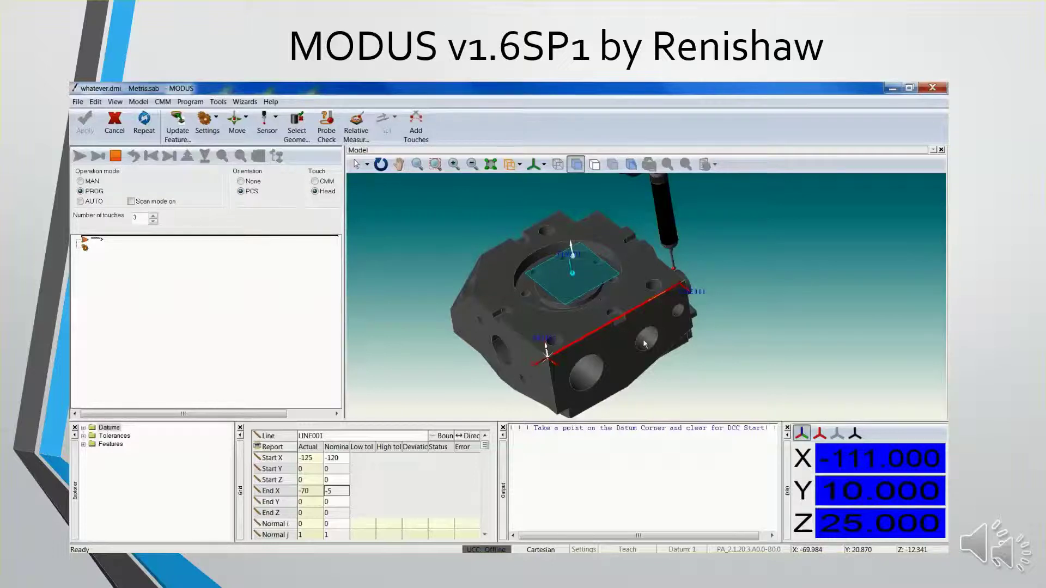
Generate three touches for the line using a Tilt and Advance guide rail with Start Y and End Y set to 30.
mouse_move(643, 339)
middle_mouse_down()
mouse_move(643, 327)
mouse_move(638, 339)
middle_mouse_up()
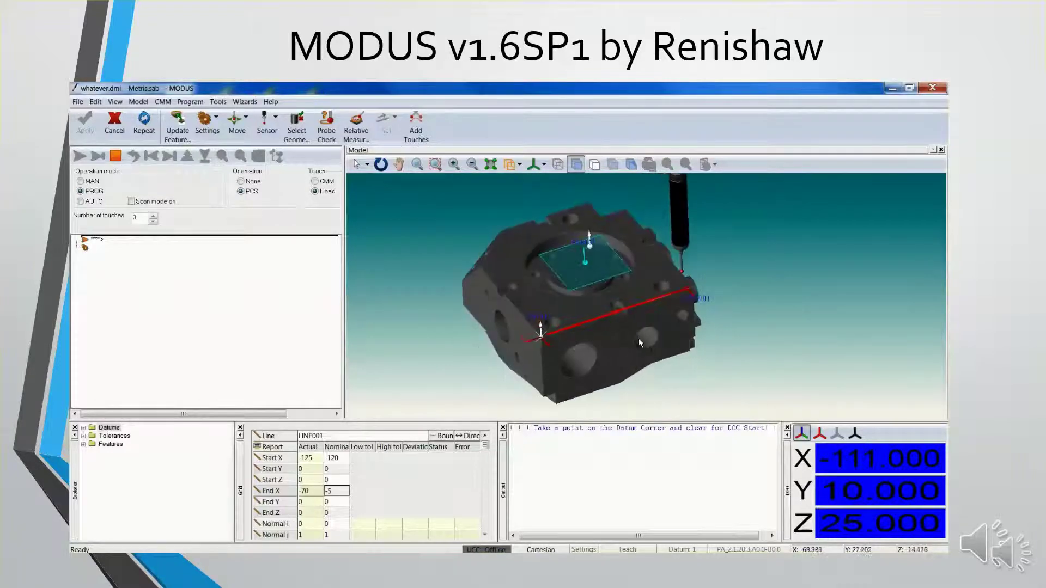
left_click(417, 127)
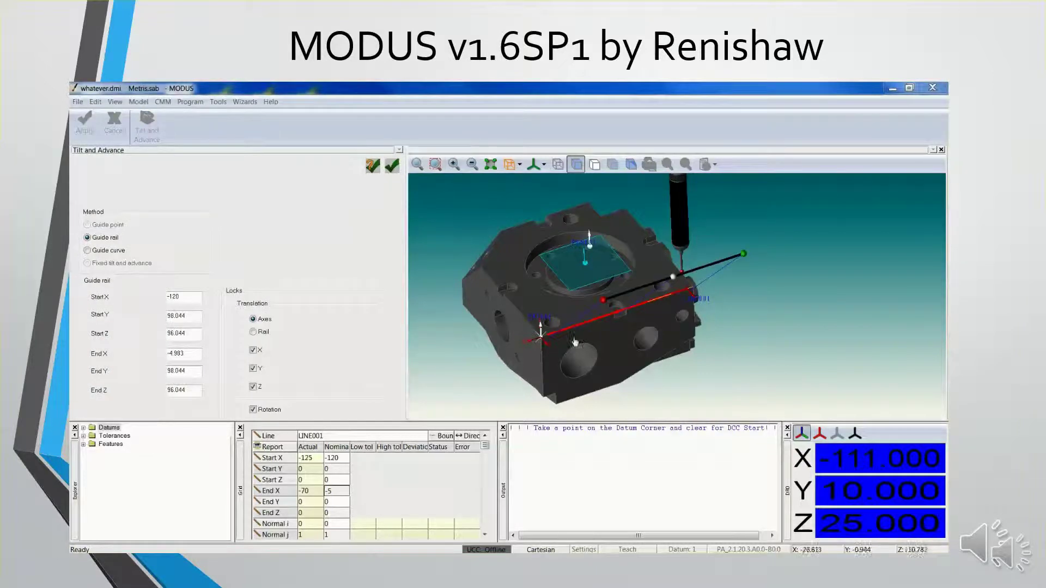
left_click(520, 166)
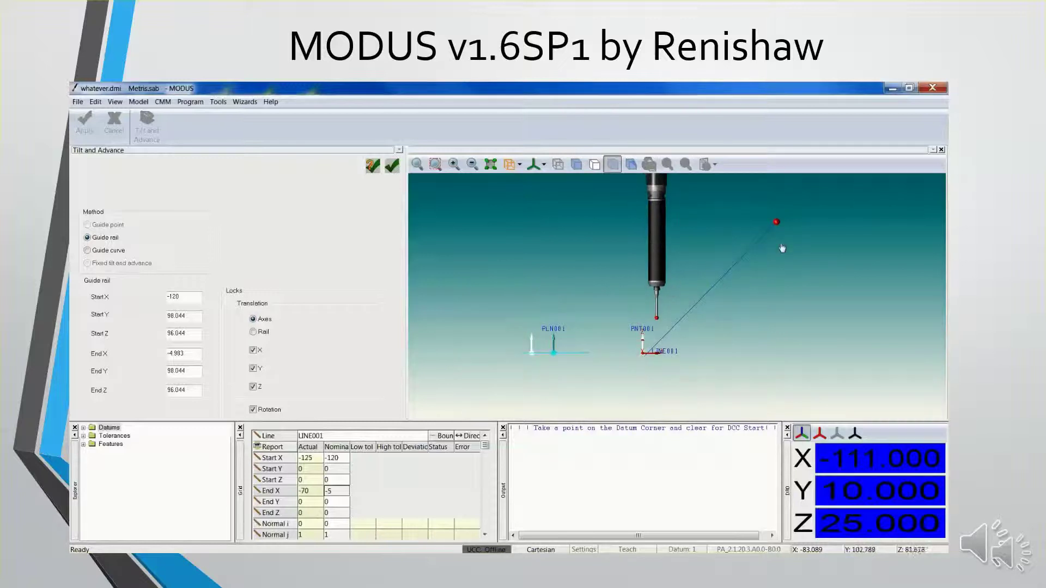
left_click(576, 164)
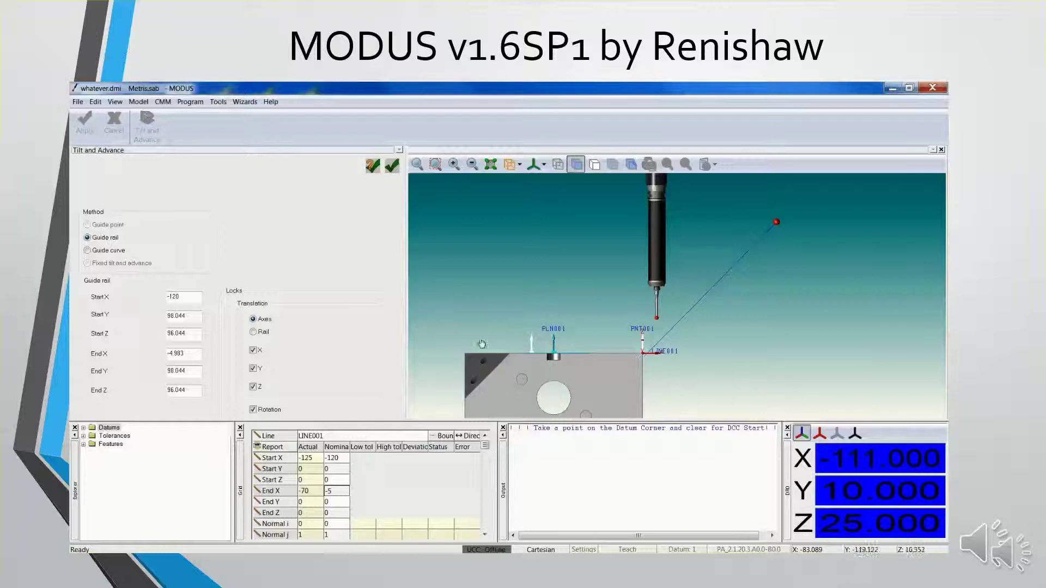
double_click(201, 318)
type("30")
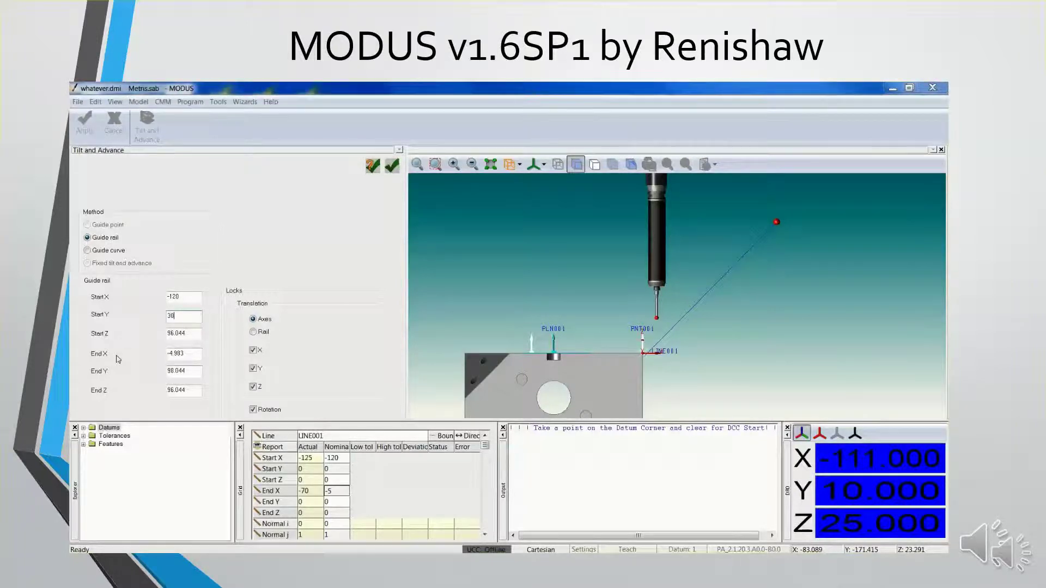
double_click(195, 371)
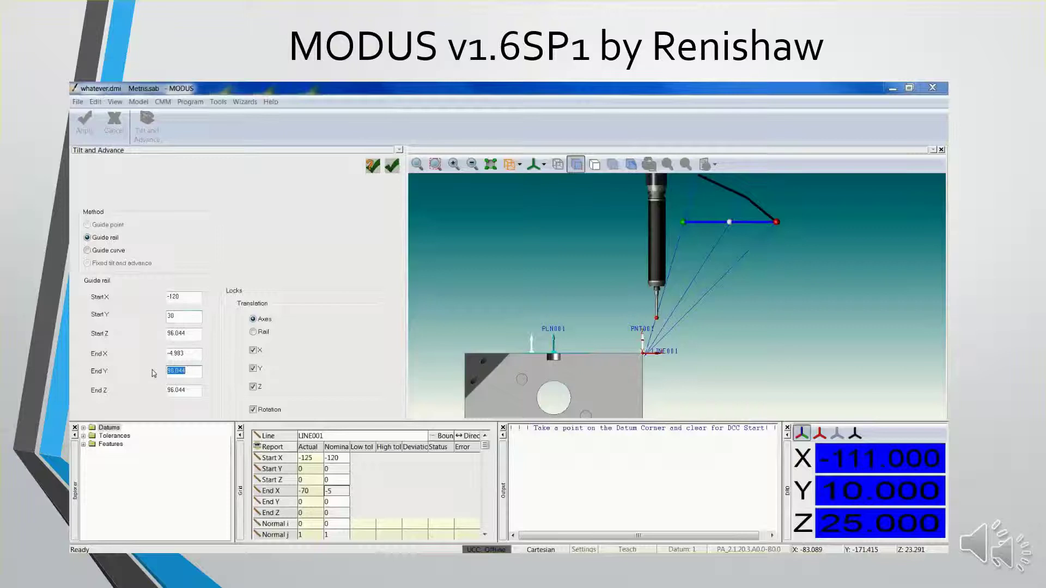
type("30")
key("Return")
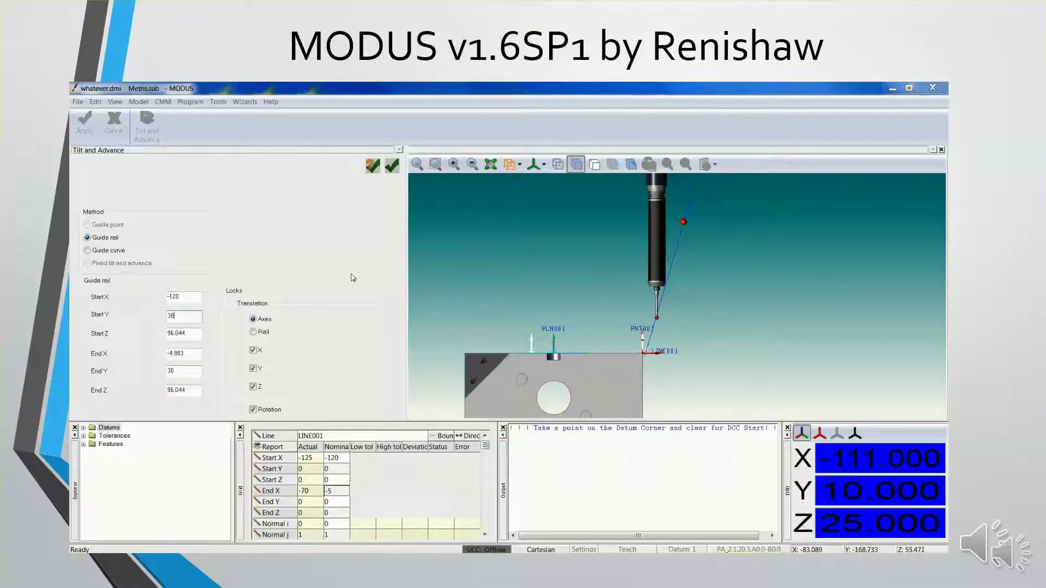
left_click(392, 166)
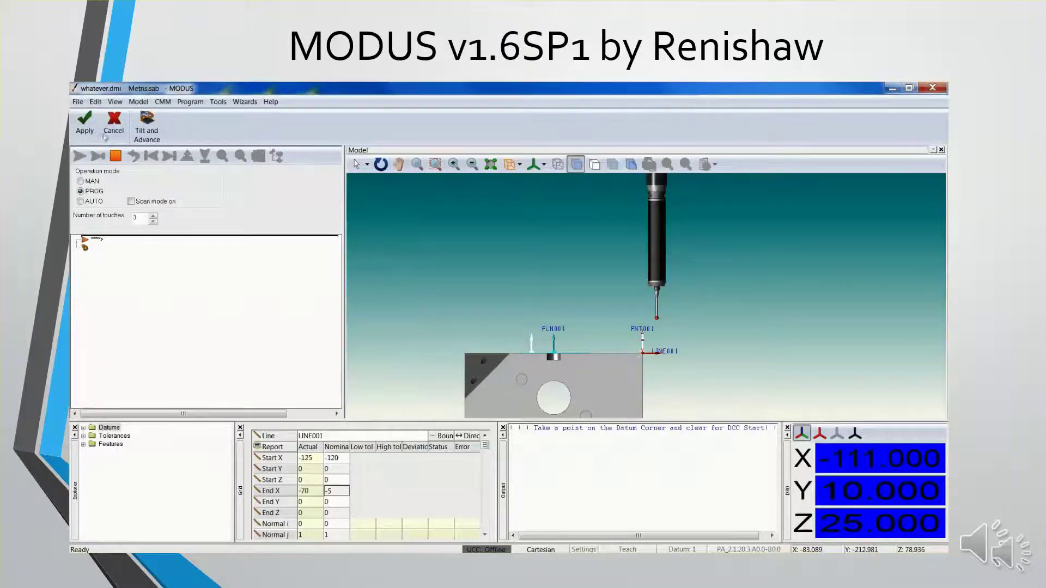
left_click(86, 131)
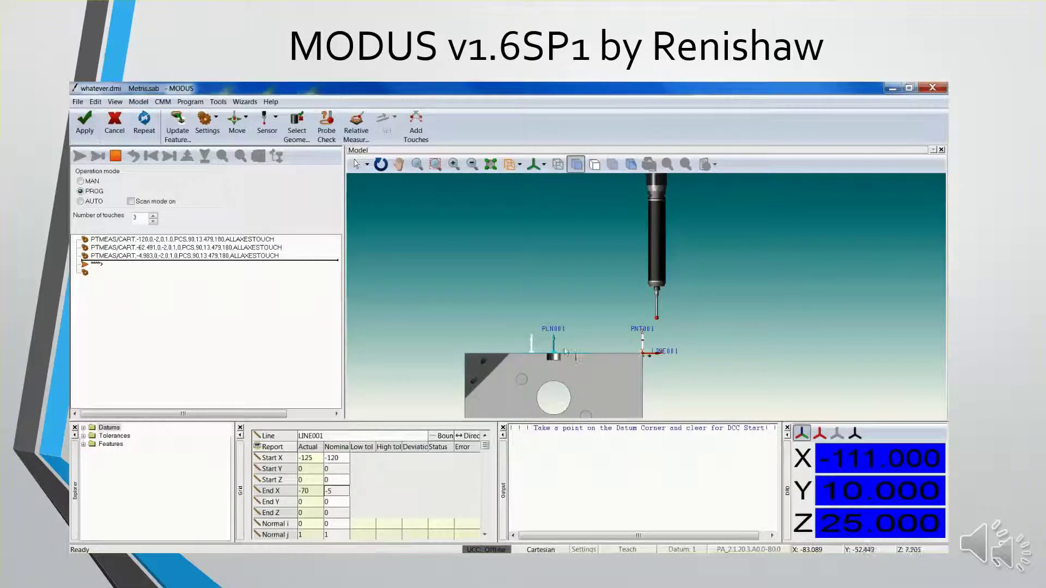
Move the line's middle touch off the notch by setting its target X to -57.
middle_click_drag(590, 376, 675, 327)
scroll(676, 327, "up", 3)
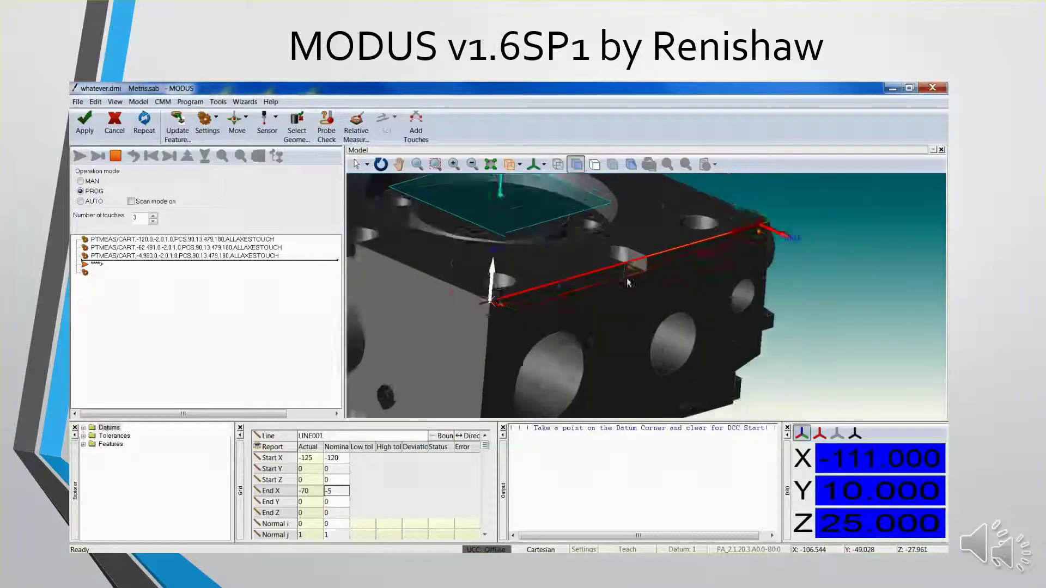
middle_click_drag(661, 287, 647, 292)
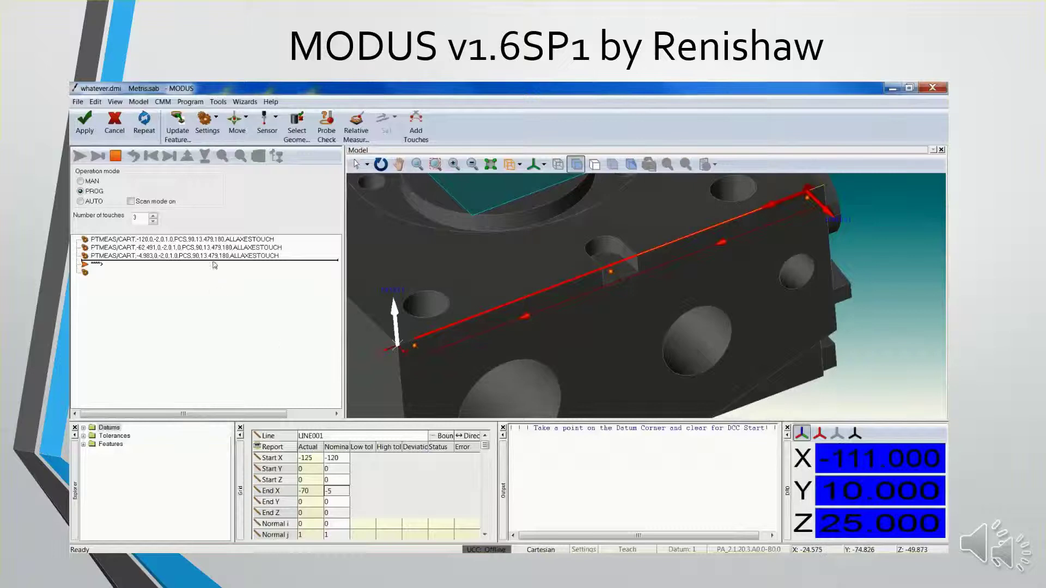
double_click(240, 247)
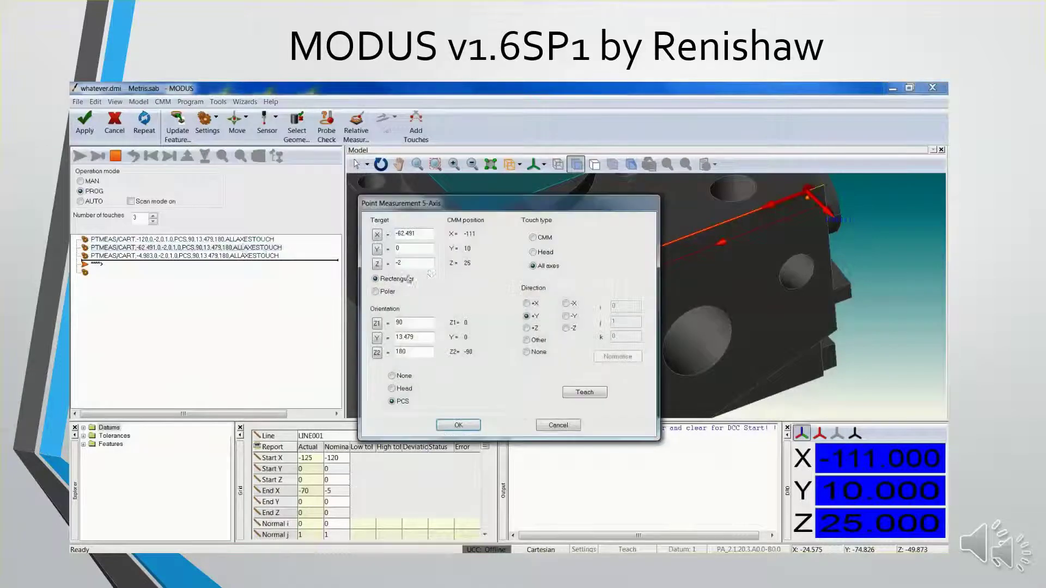
double_click(401, 234)
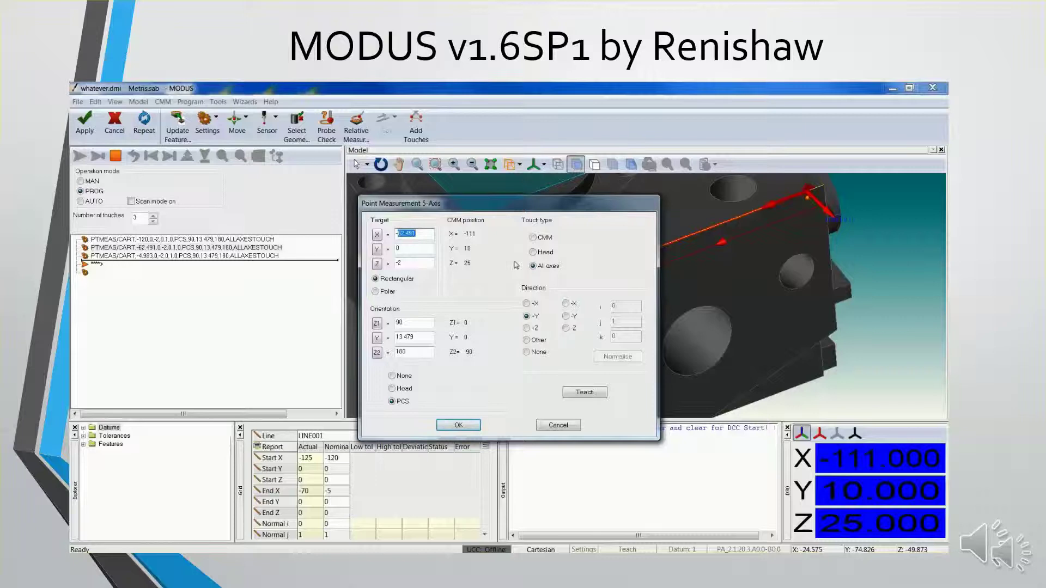
type("57")
left_click(450, 424)
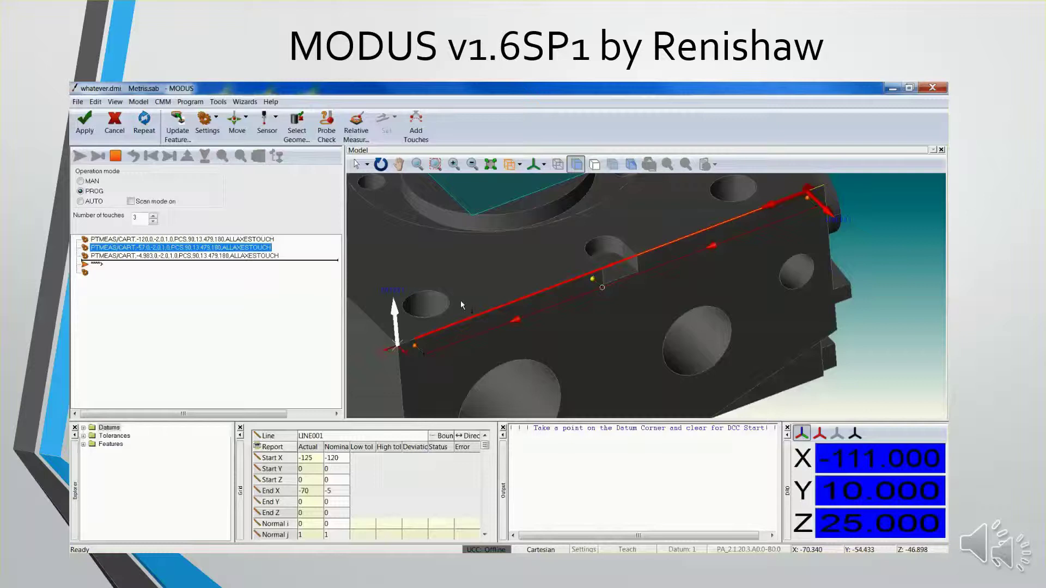
Apply the line measurement and insert an absolute five-axis move to X 10, Y 0, Z 25 at program line 82.
left_click(84, 121)
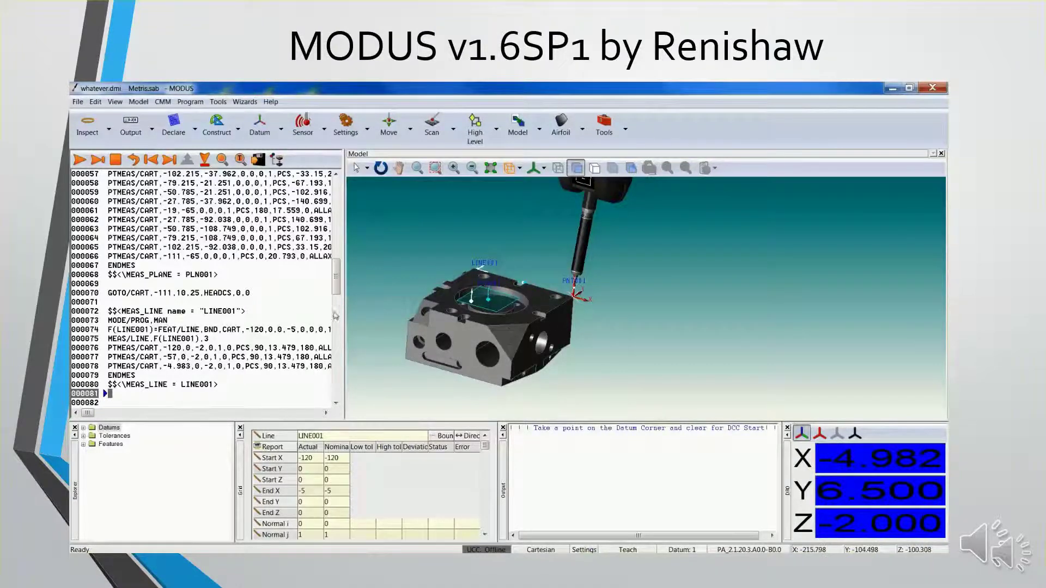
scroll(335, 316, "down", 4)
left_click(95, 298)
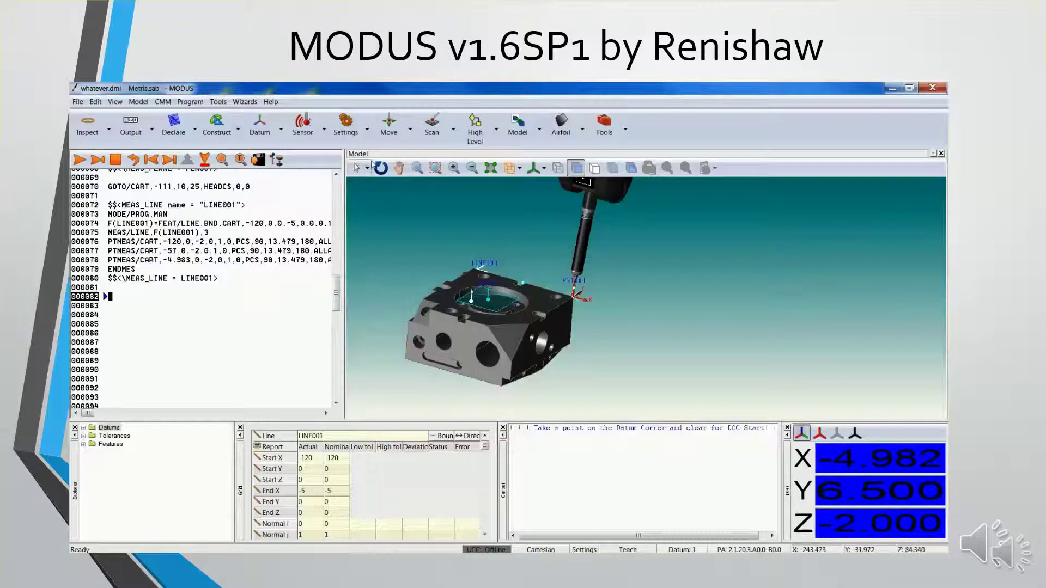
left_click(410, 132)
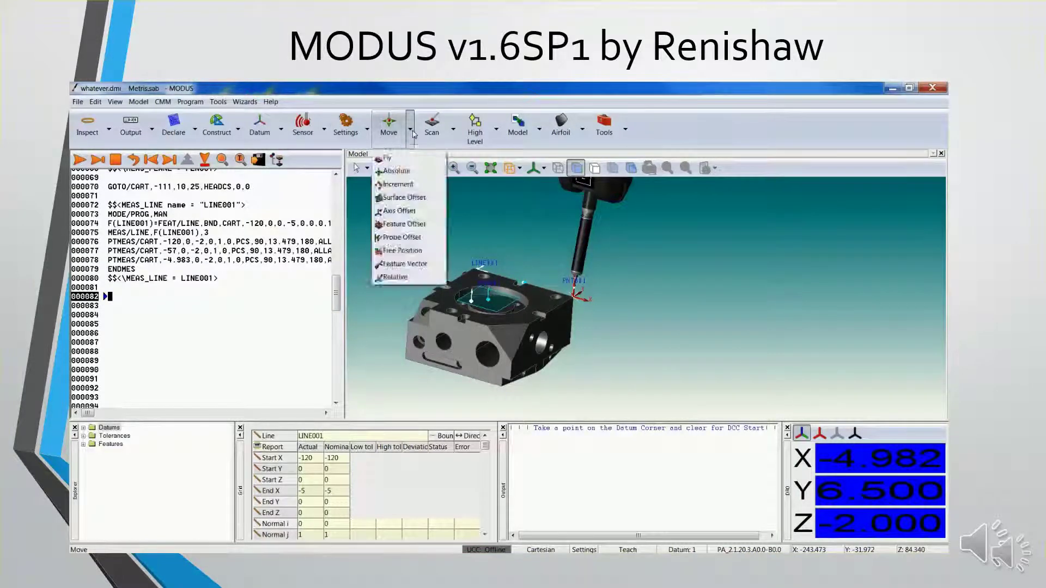
left_click(402, 249)
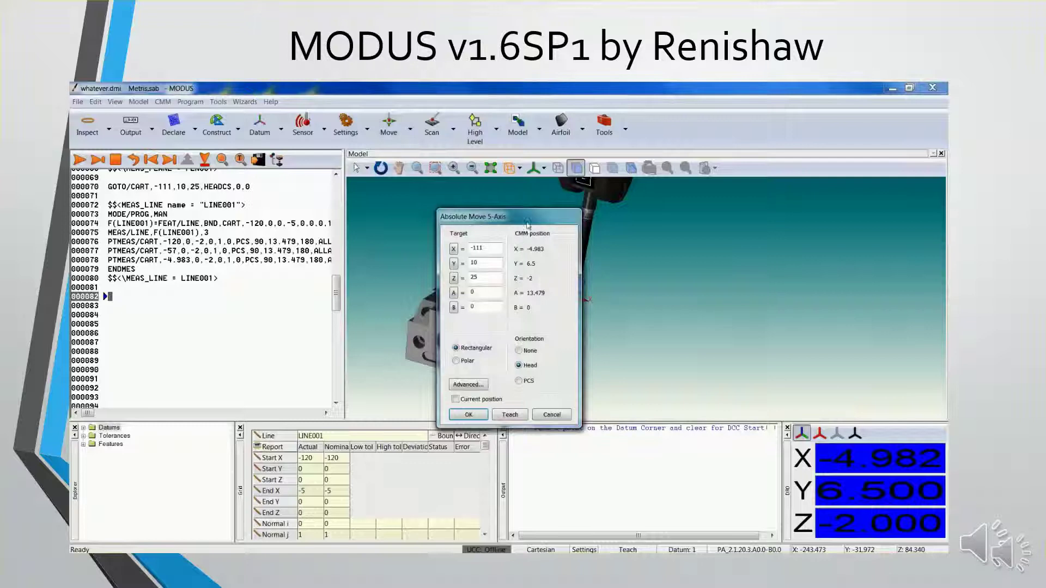
left_click_drag(490, 217, 338, 201)
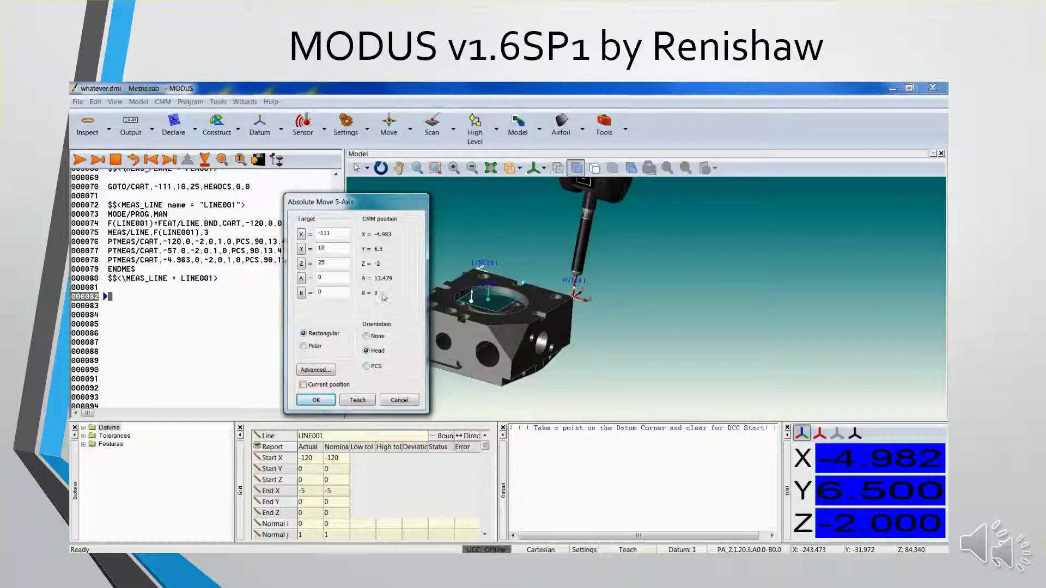
double_click(342, 235)
type("10")
double_click(337, 250)
left_click(316, 400)
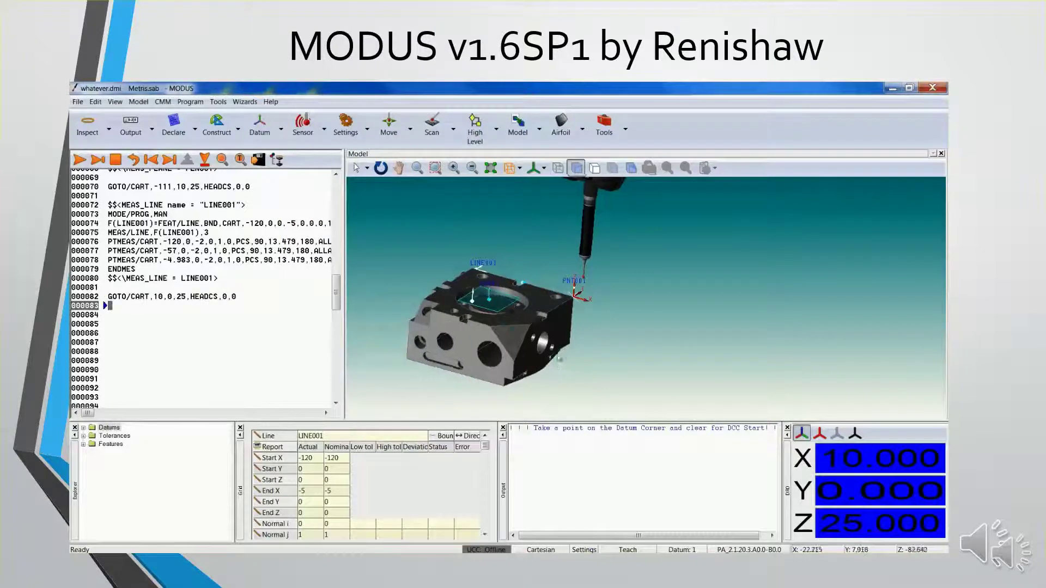
Start a line inspection at program line 84 on the top edge of the X 0 side face and set its normal to +X.
middle_click_drag(559, 359, 530, 337)
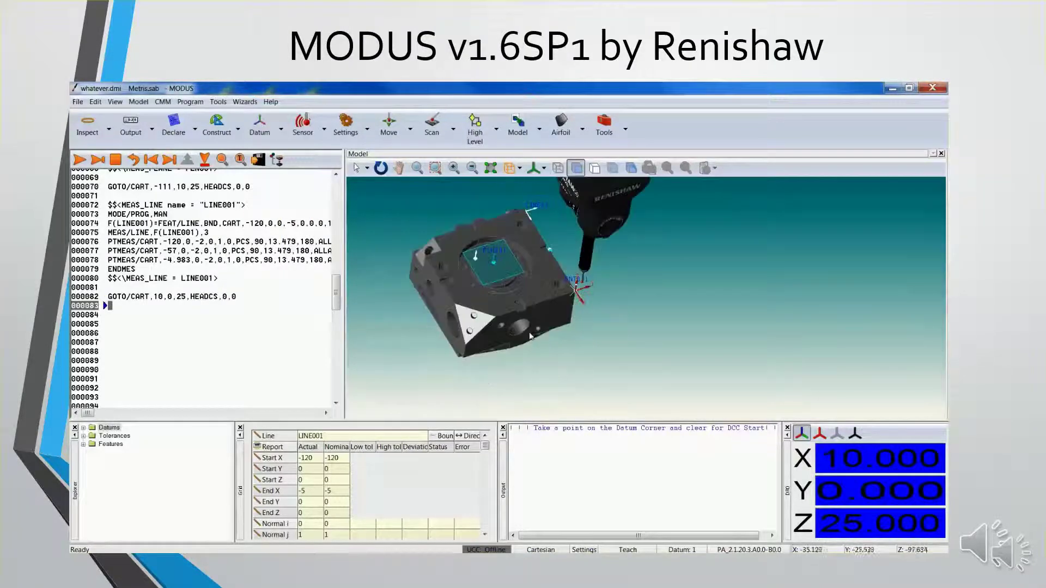
scroll(539, 312, "up", 2)
left_click(96, 316)
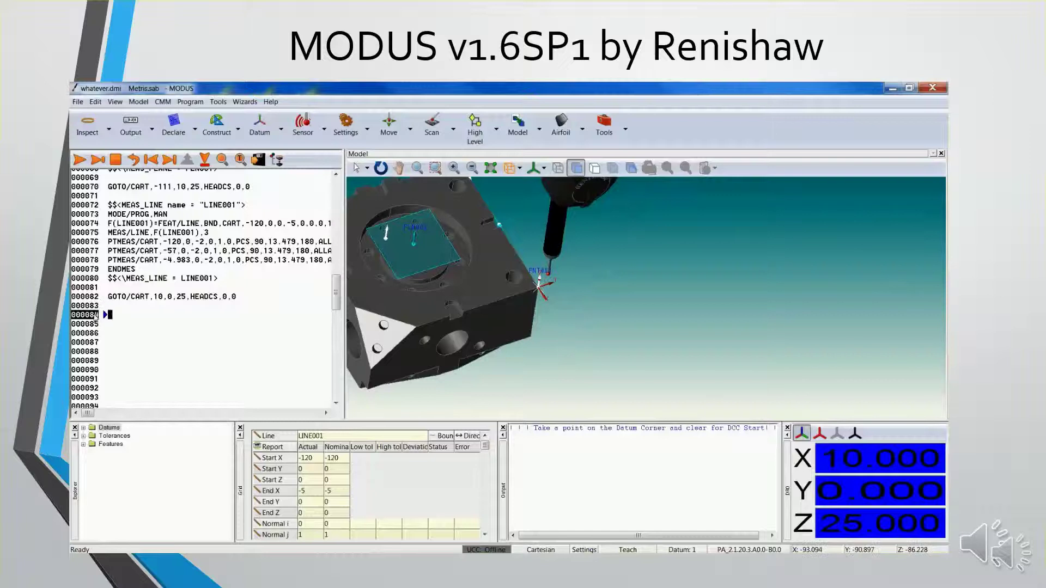
left_click(109, 129)
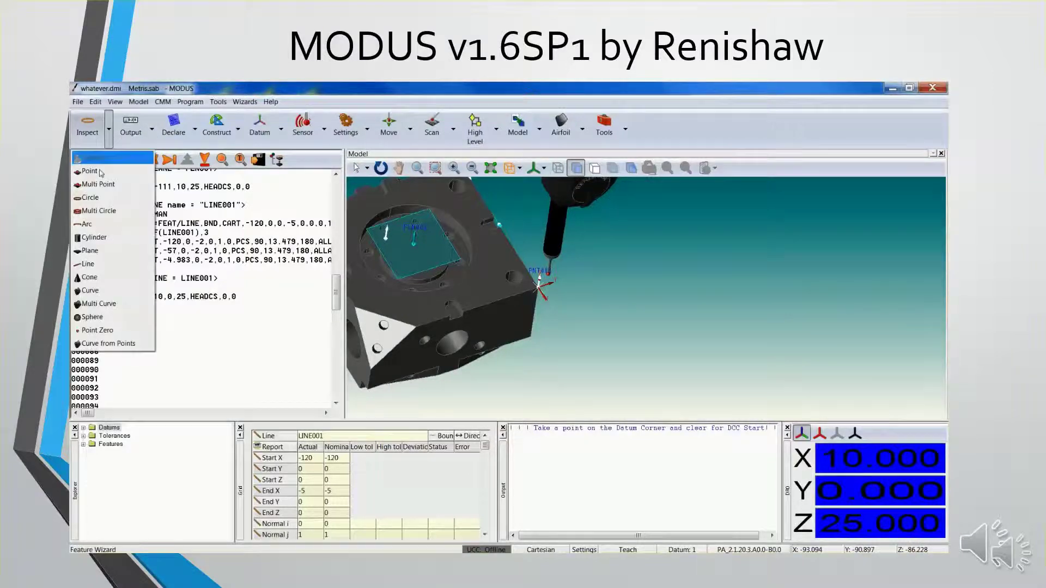
left_click(88, 264)
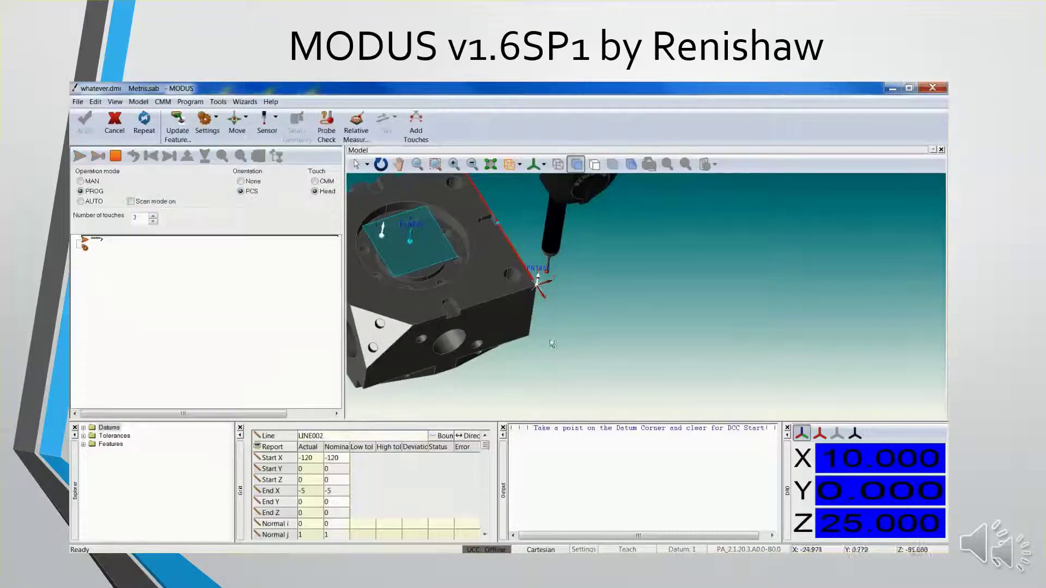
left_click(528, 289)
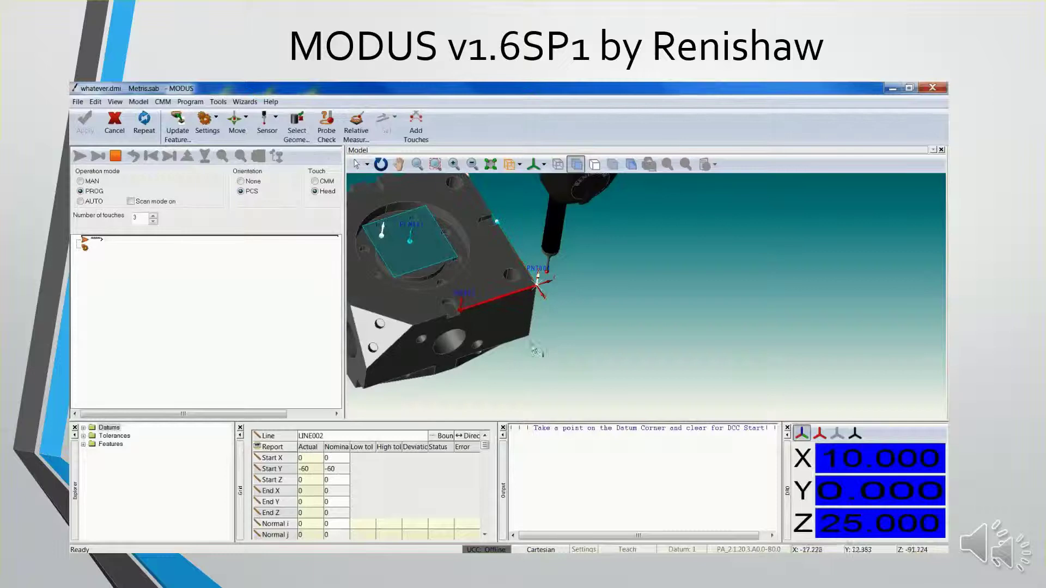
middle_click_drag(547, 316, 580, 314)
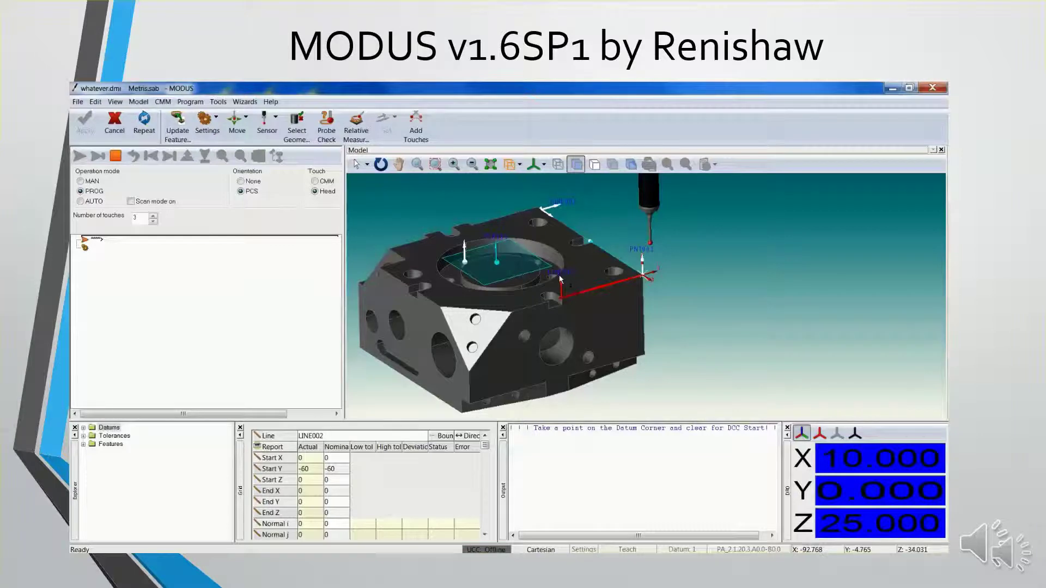
double_click(334, 525)
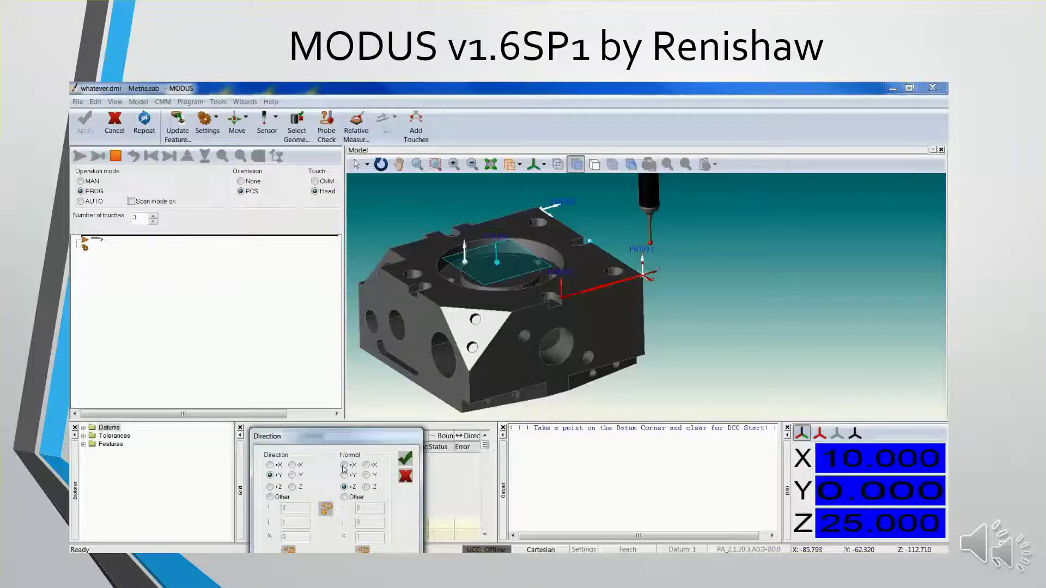
left_click(409, 460)
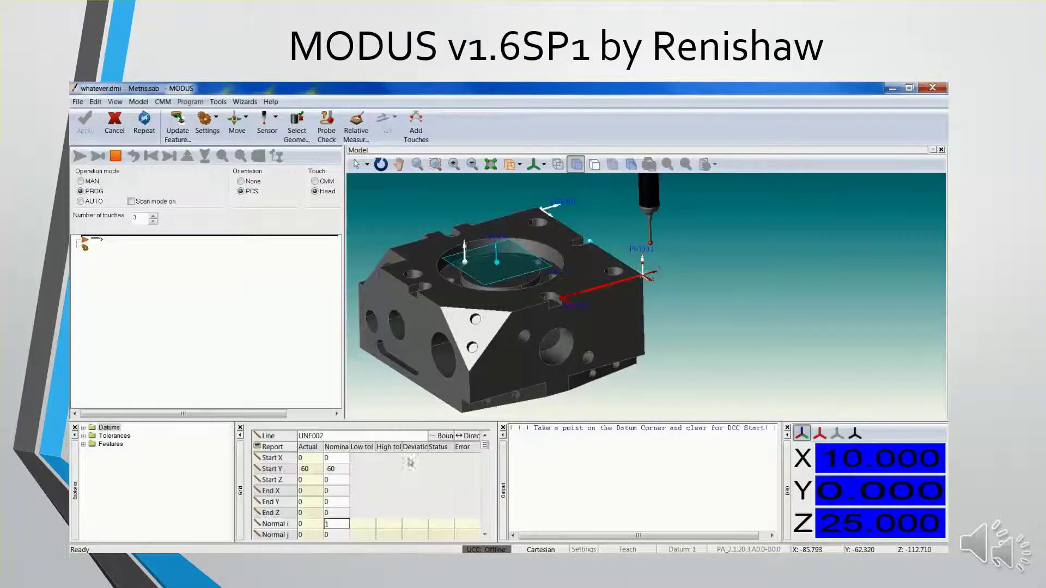
Set the second line's nominal Start Y to -5 and End Y to -95.
left_click(334, 469)
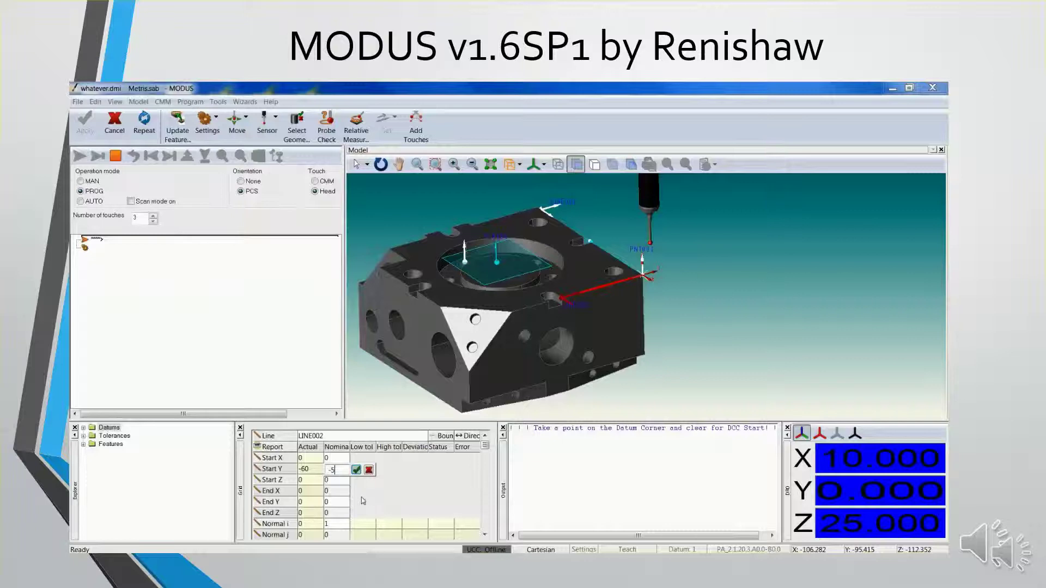
type("-60")
key("Return")
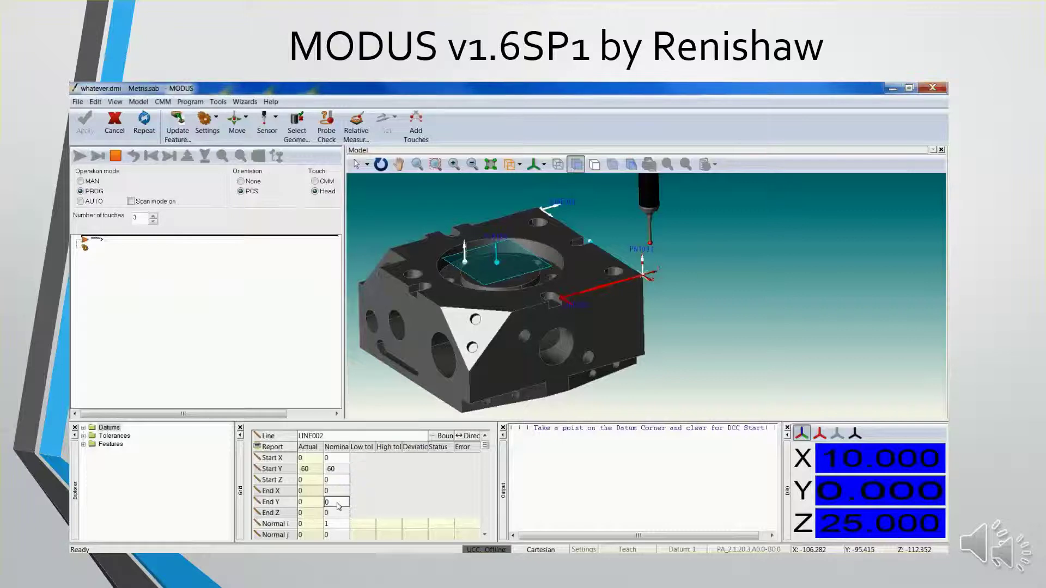
left_click(338, 503)
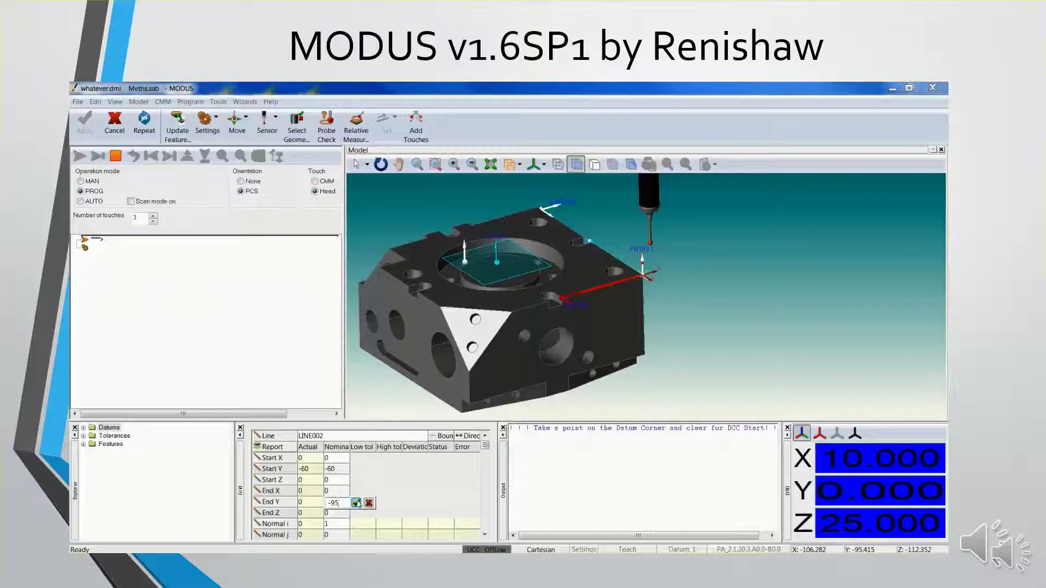
type("-95")
left_click(356, 503)
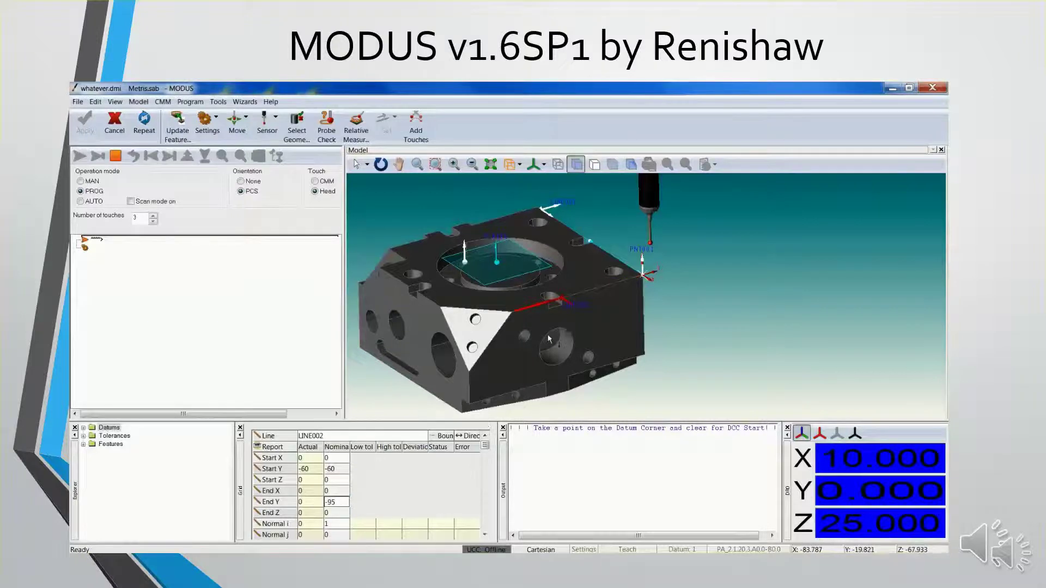
left_click(342, 471)
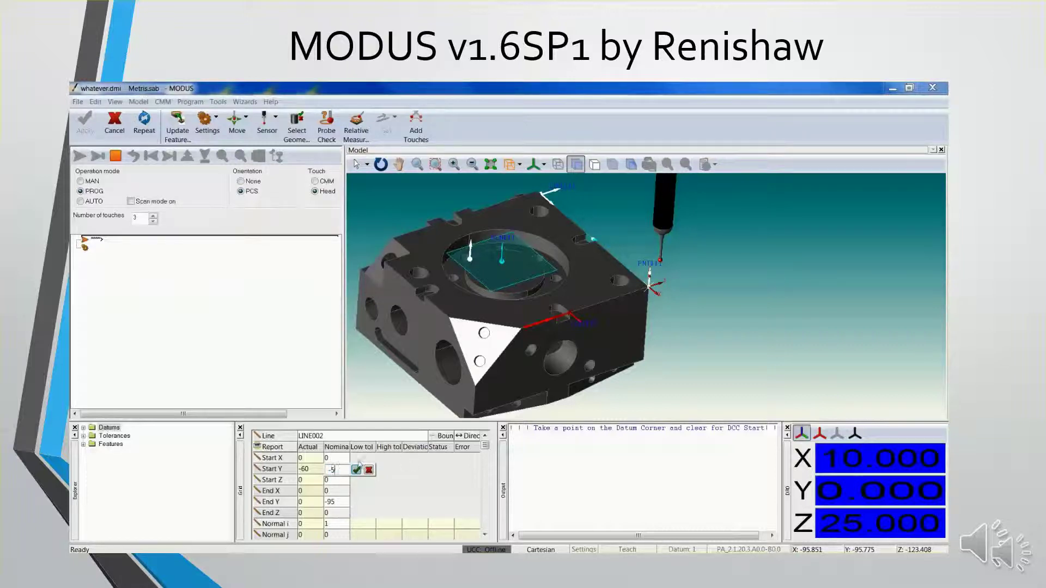
left_click(357, 470)
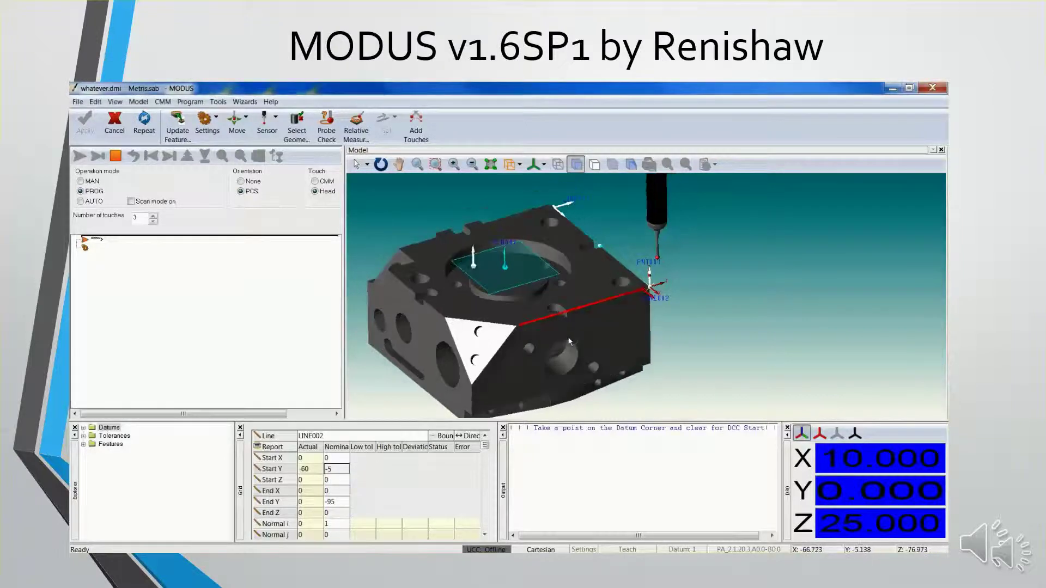
Generate three touches using a Tilt and Advance guide rail with Start X and End X set to 30, and apply the line measurement.
left_click(425, 130)
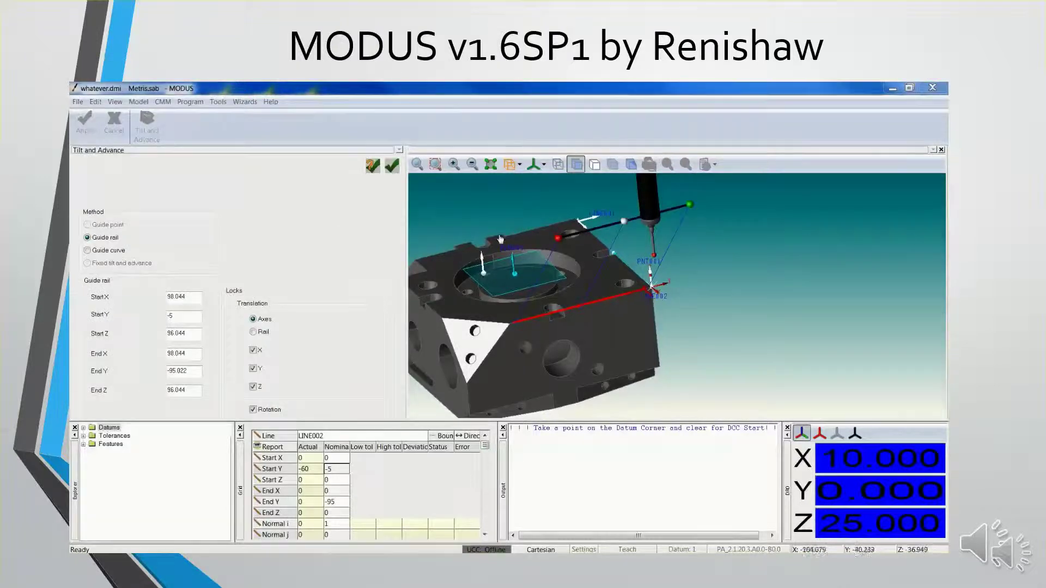
left_click(521, 165)
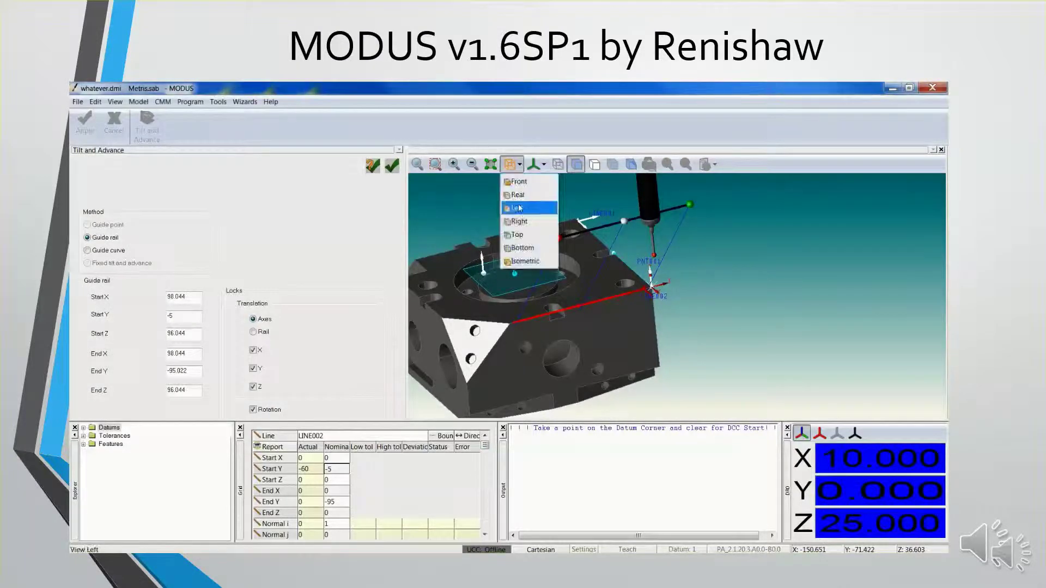
left_click(523, 207)
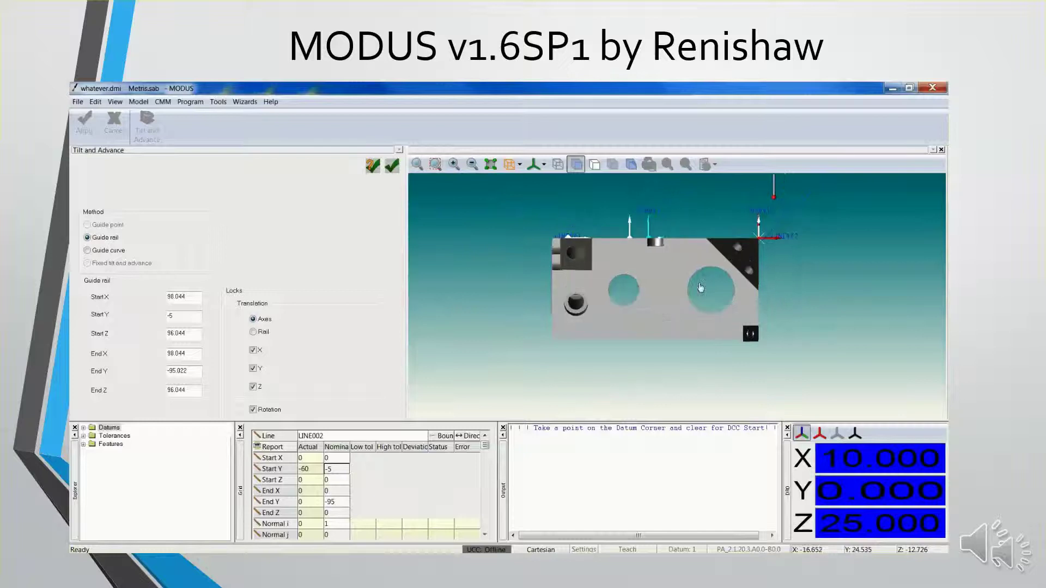
double_click(192, 298)
type("3")
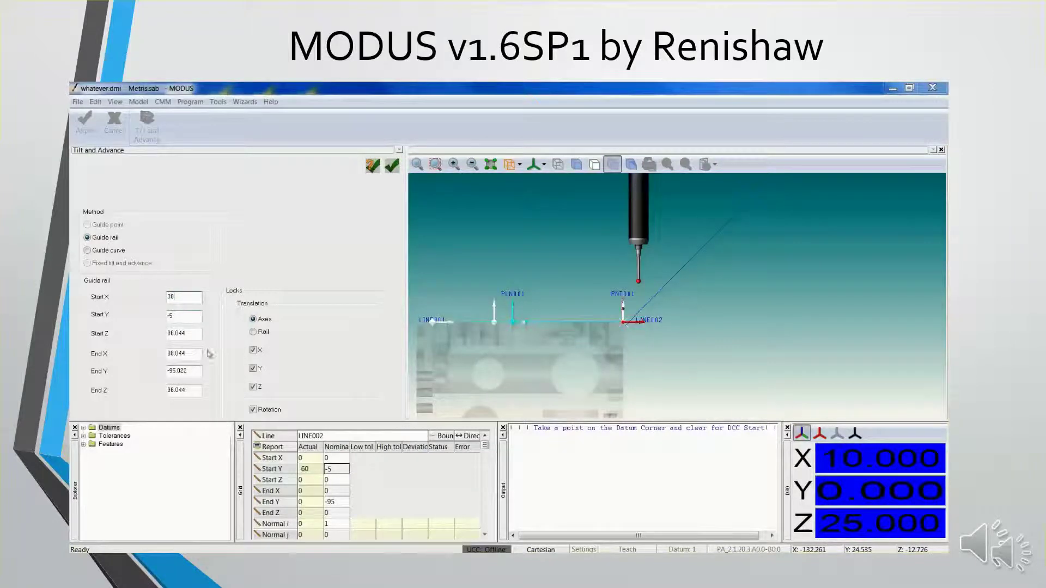
type("0")
double_click(195, 356)
type("3")
left_click(392, 166)
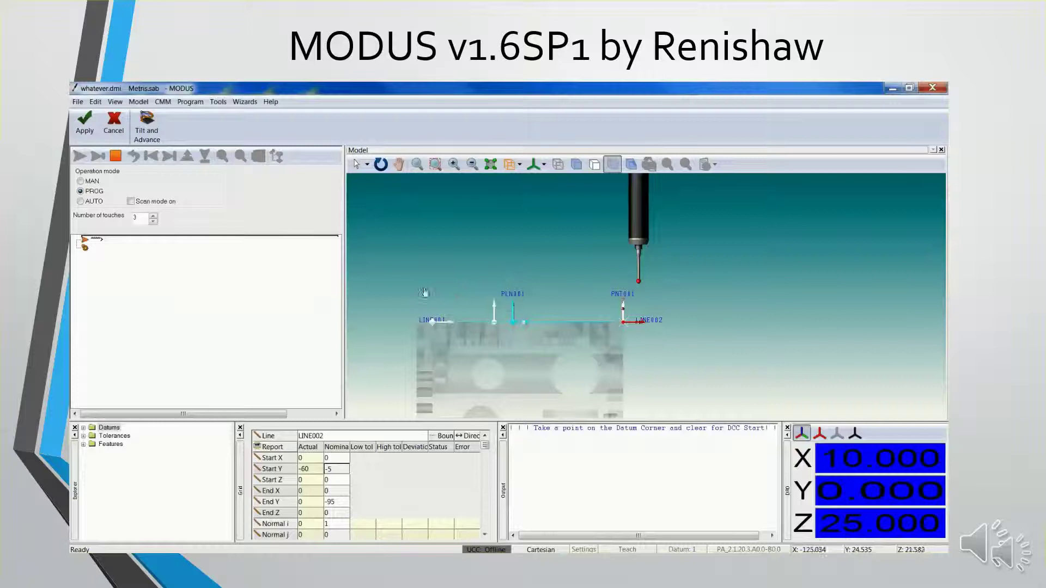
left_click(86, 125)
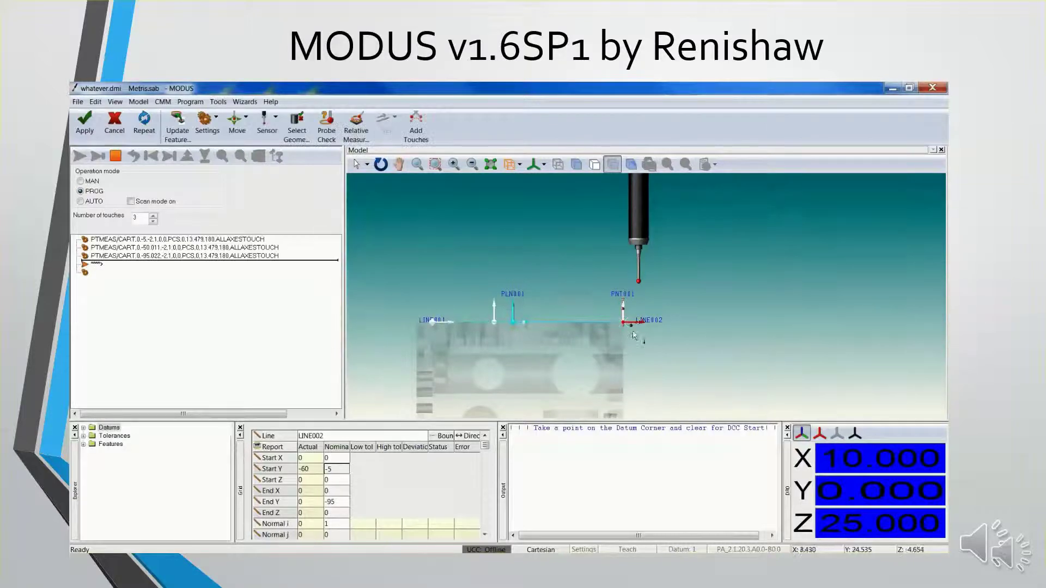
left_click(578, 164)
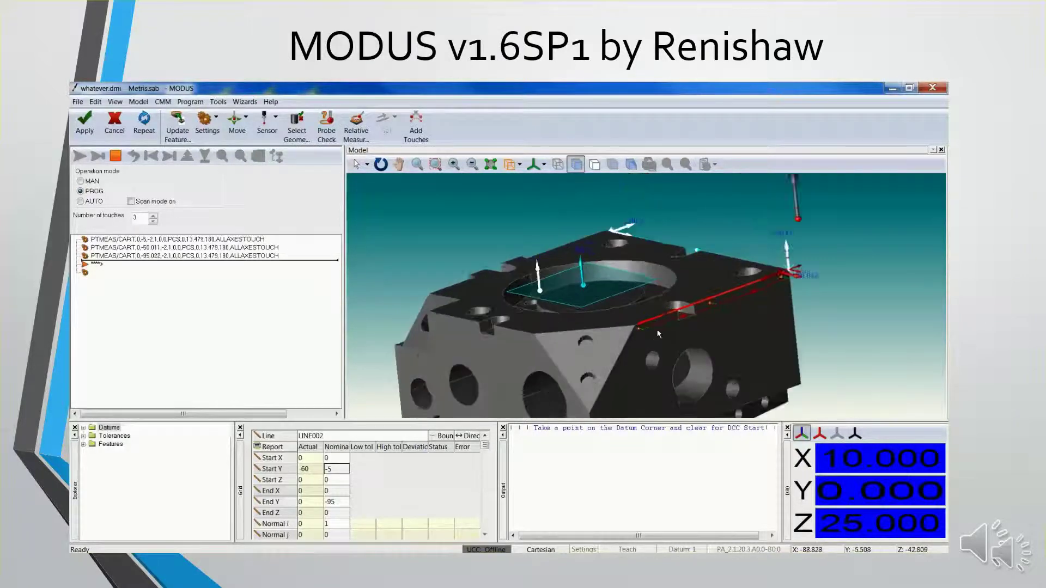
left_click(85, 121)
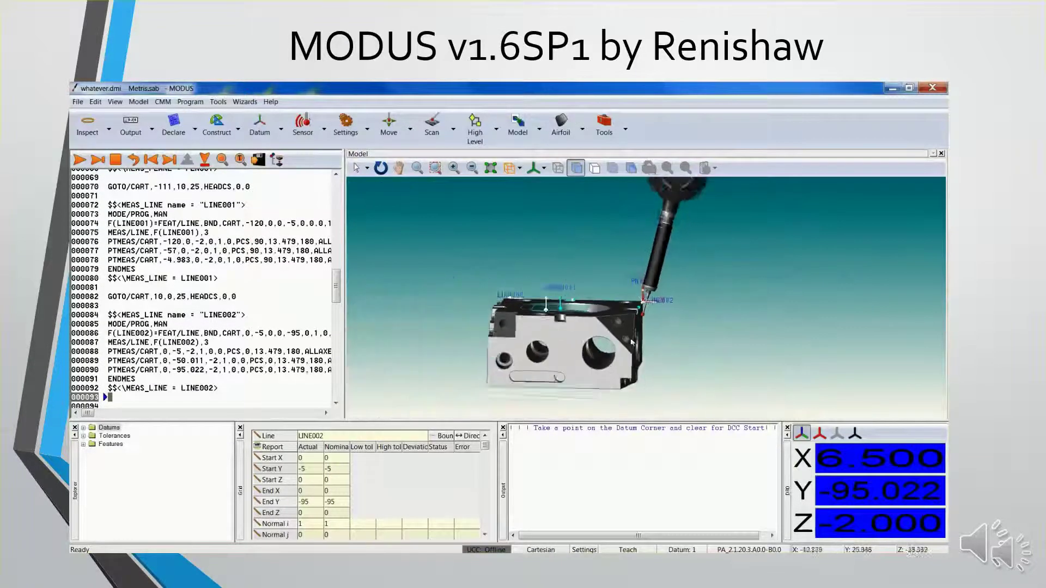
Insert an absolute five-axis move to X 20, Y -95, Z 25 at program line 94.
scroll(341, 290, "down", 5)
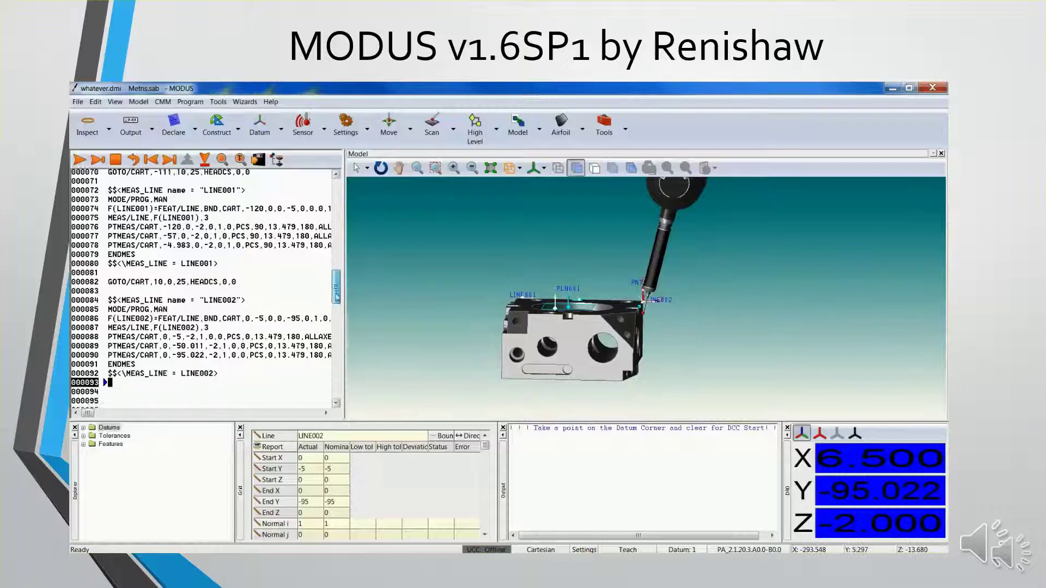
left_click(102, 265)
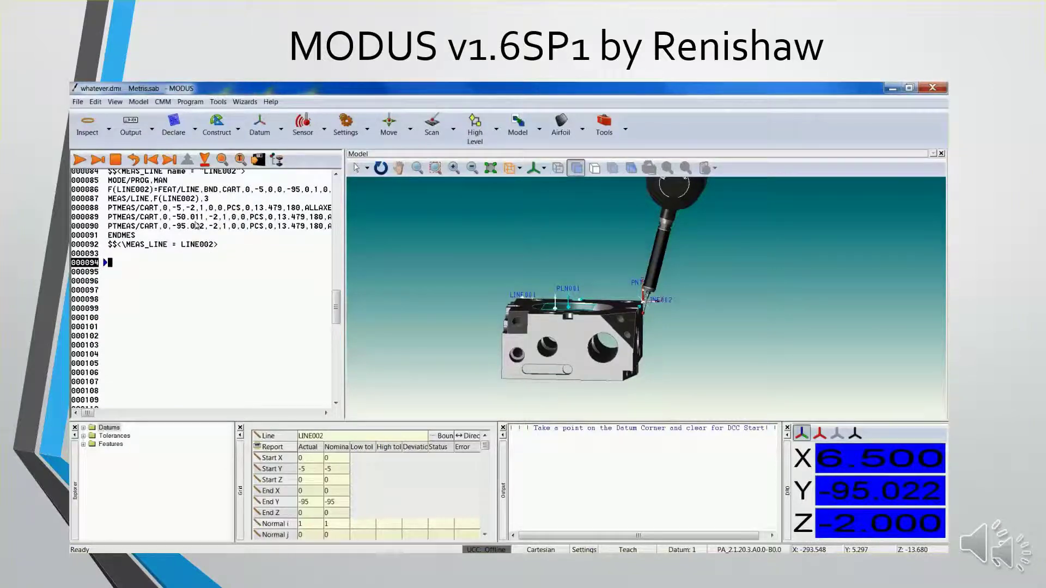
left_click(410, 130)
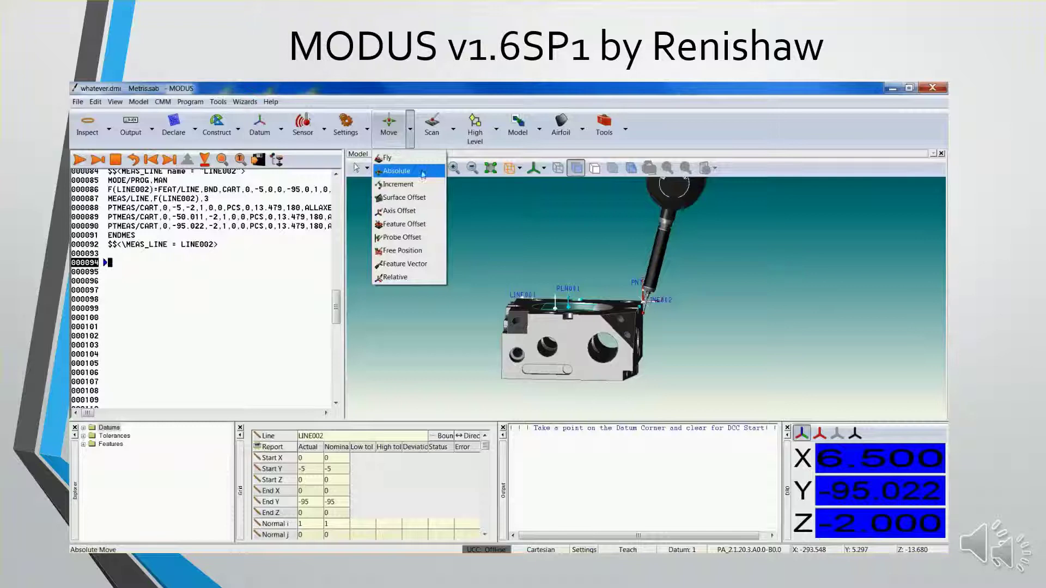
left_click(423, 173)
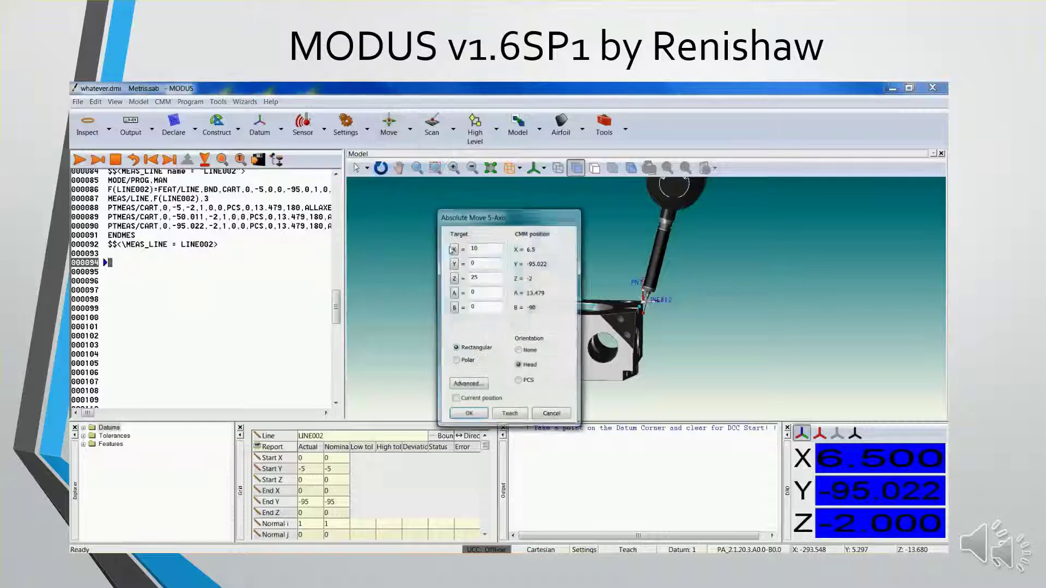
double_click(489, 248)
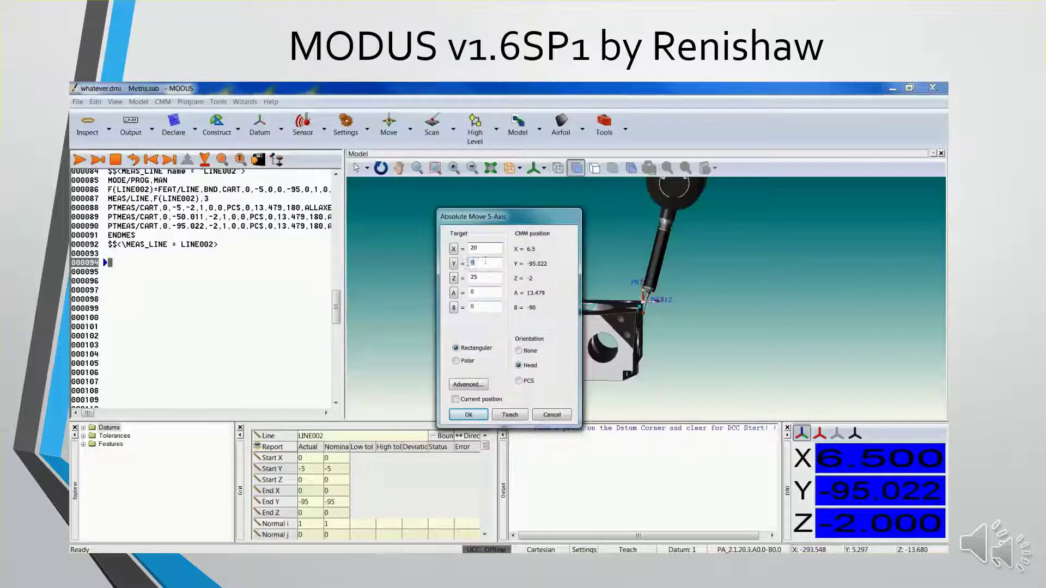
type("-95")
left_click(468, 415)
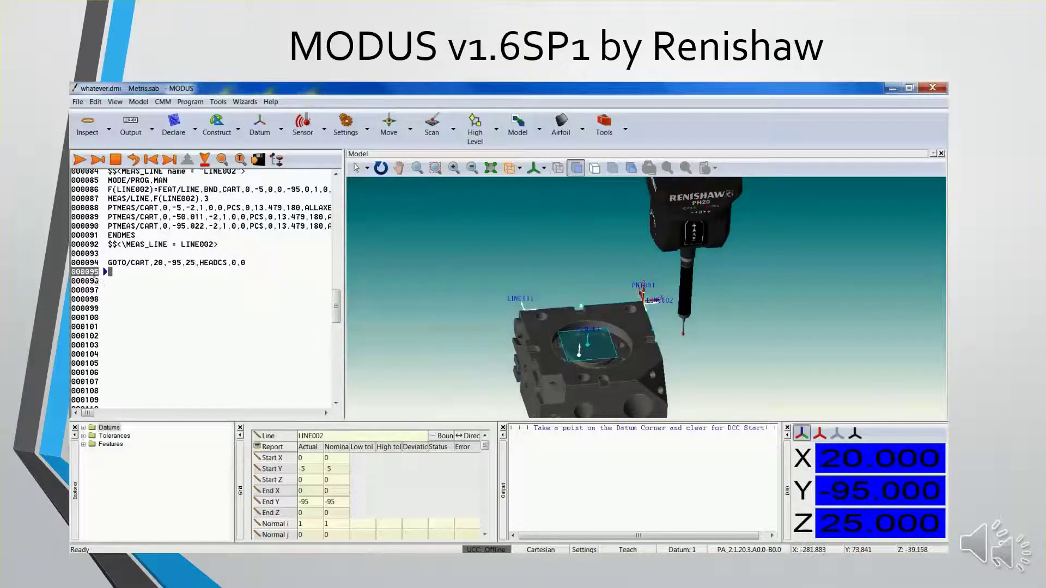
left_click(281, 131)
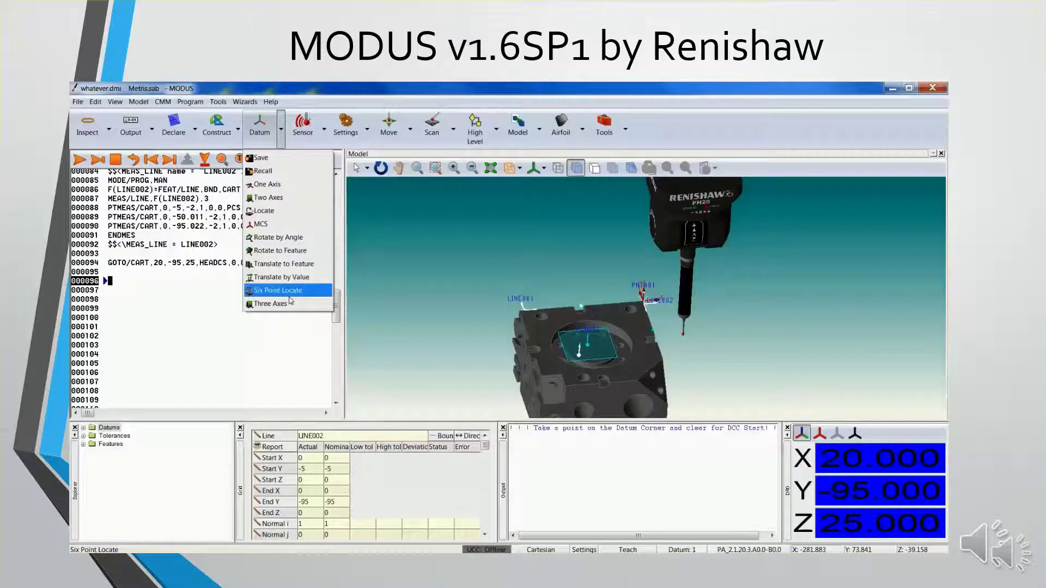
left_click(273, 304)
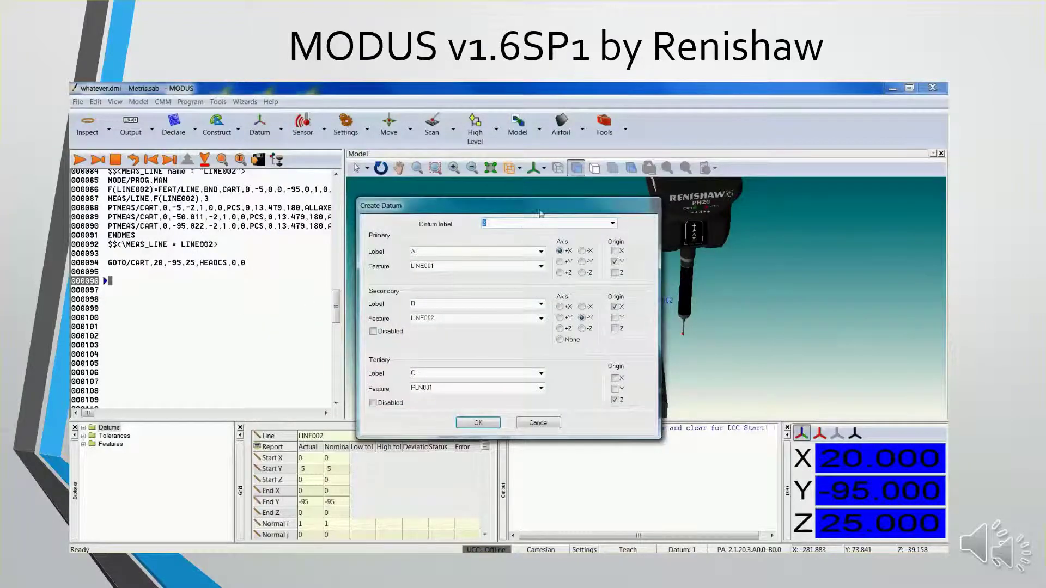
left_click_drag(542, 206, 376, 195)
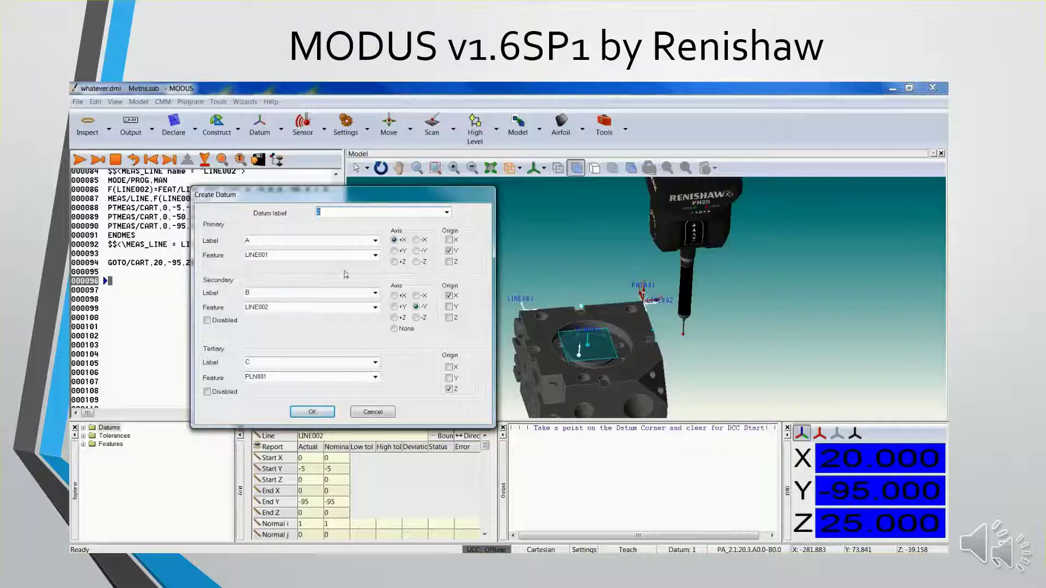
left_click(375, 256)
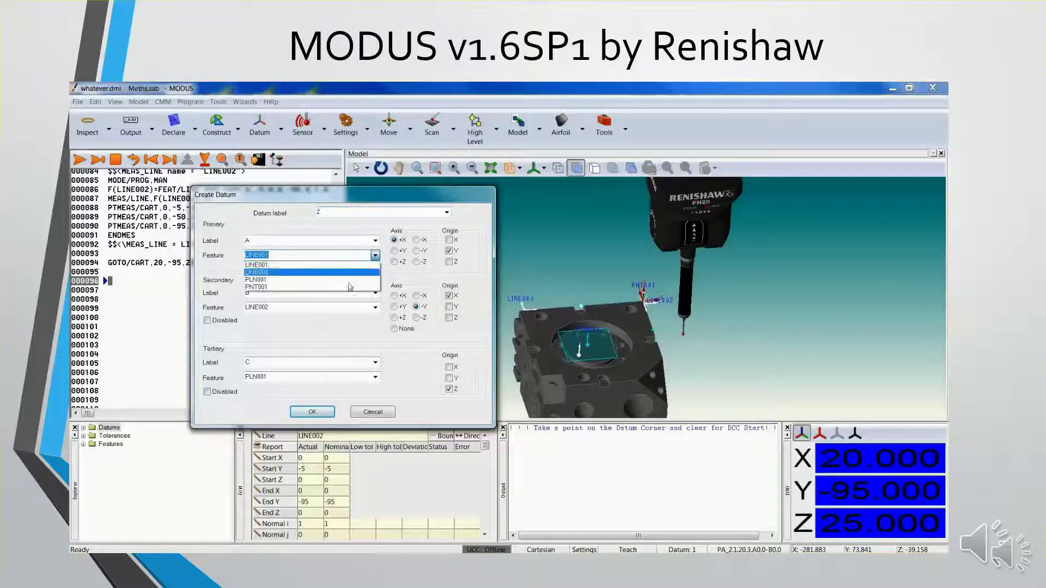
left_click(340, 280)
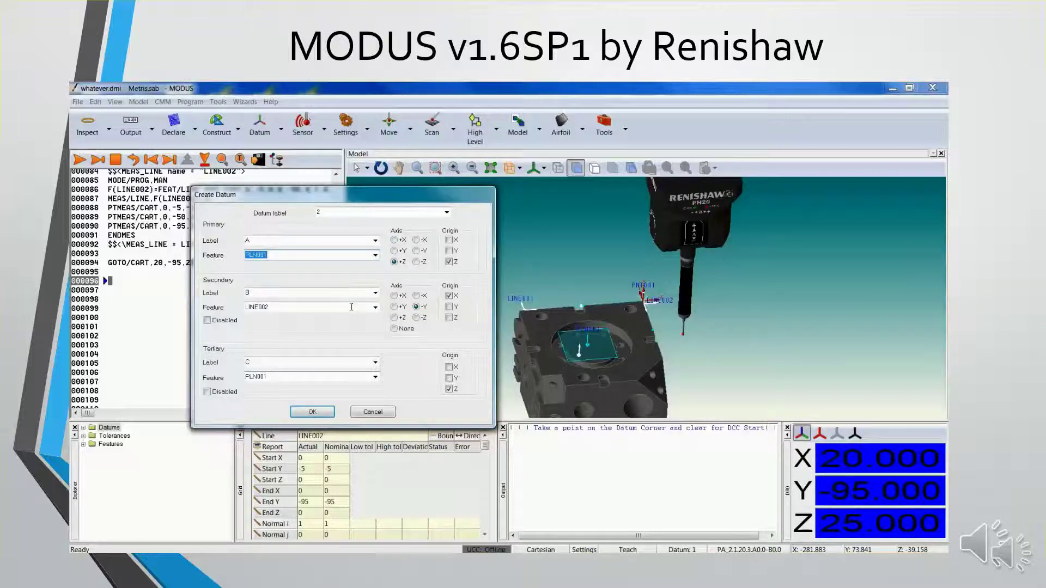
left_click(375, 308)
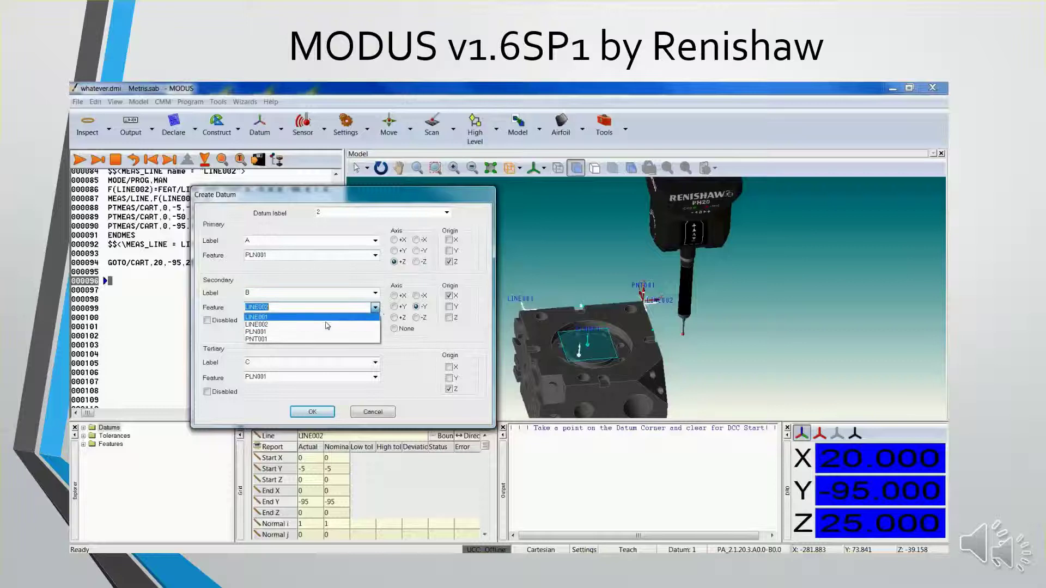
left_click(328, 325)
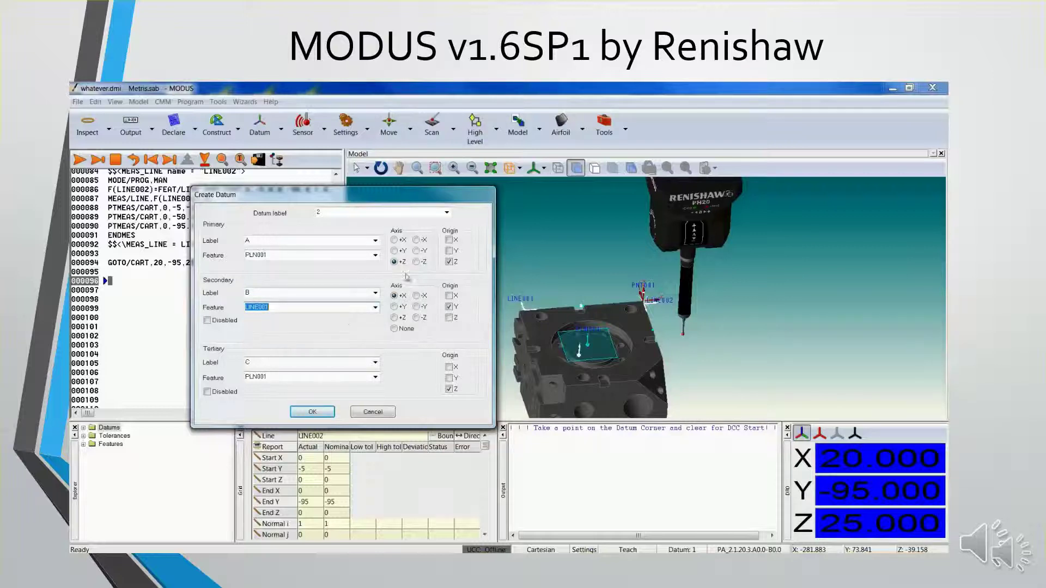
left_click(449, 307)
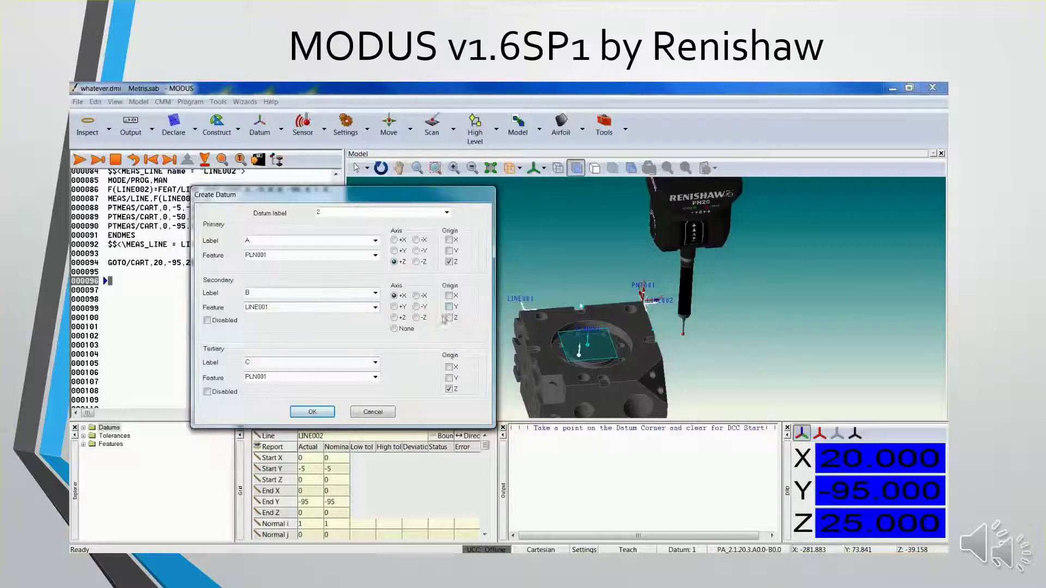
left_click(371, 413)
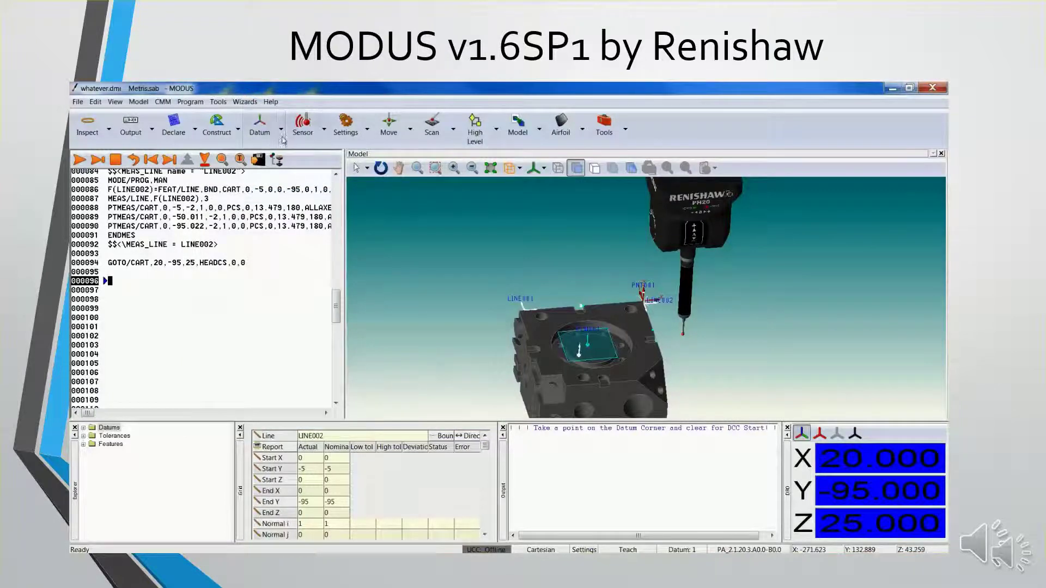
Construct a point at the intersection of LINE001 and LINE002 at program line 96, with its nominal direction set to +Z.
left_click(238, 131)
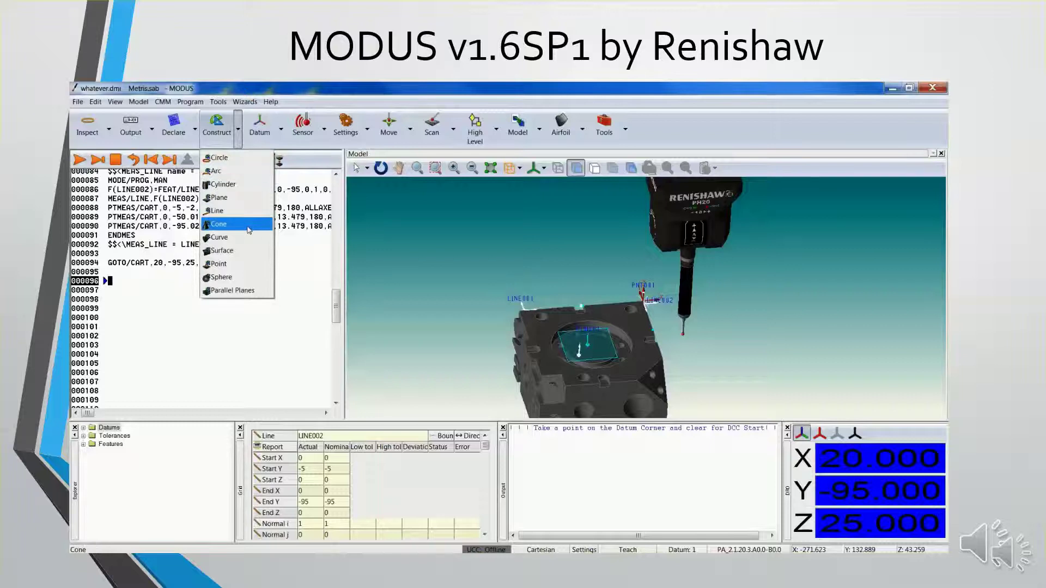
left_click(249, 265)
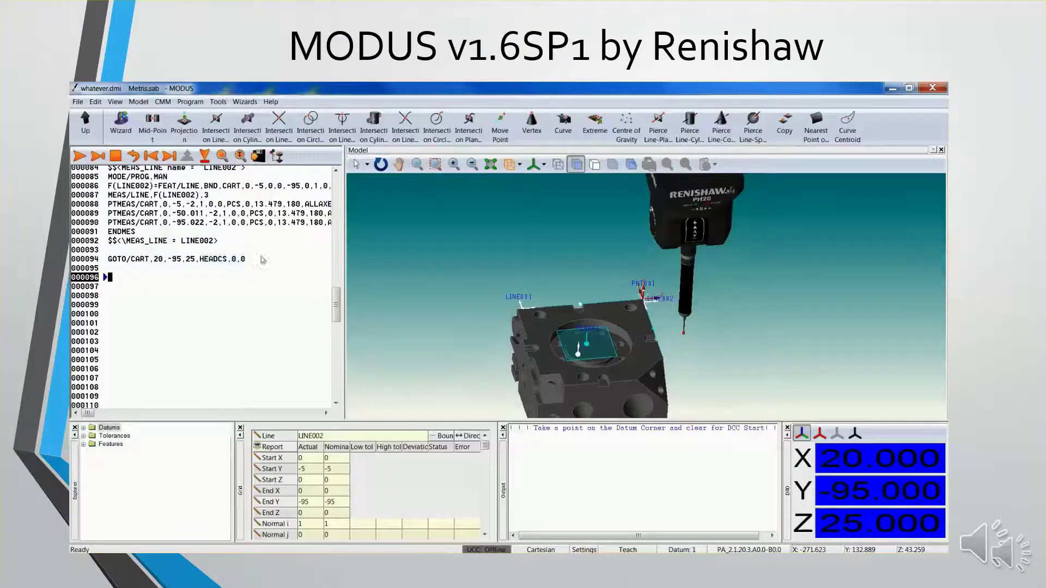
left_click(279, 125)
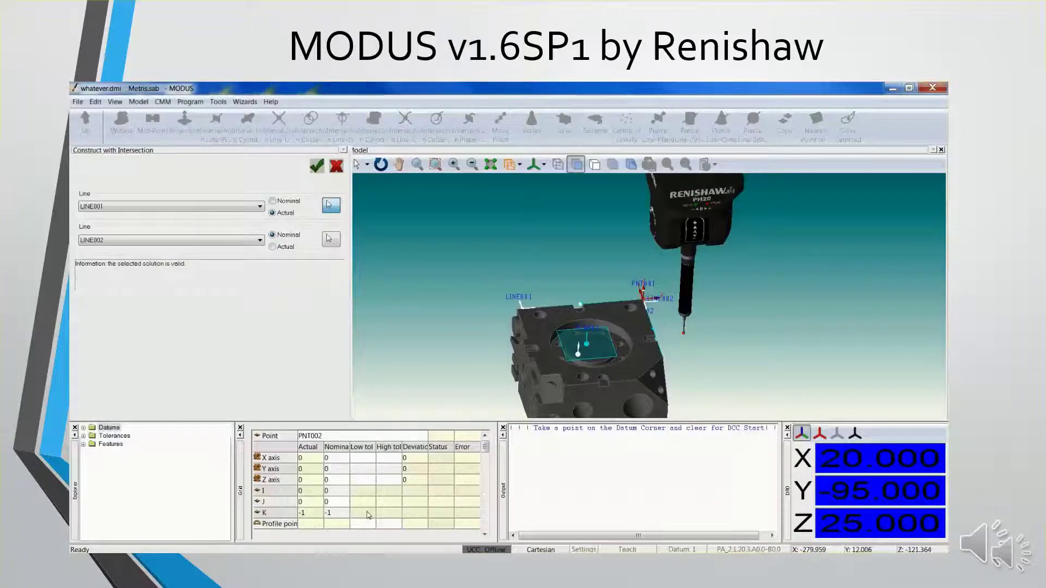
double_click(334, 516)
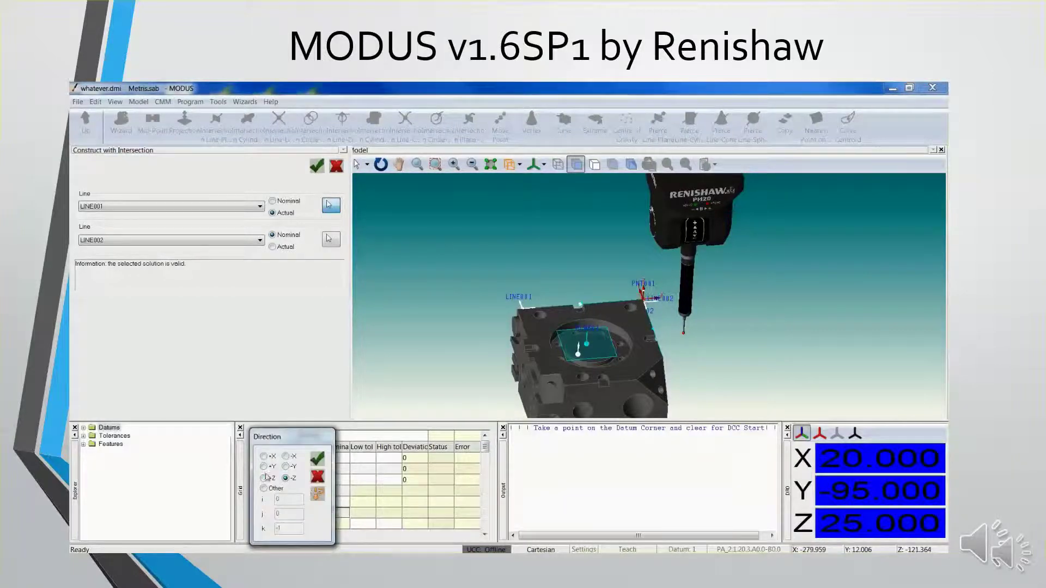
left_click(318, 460)
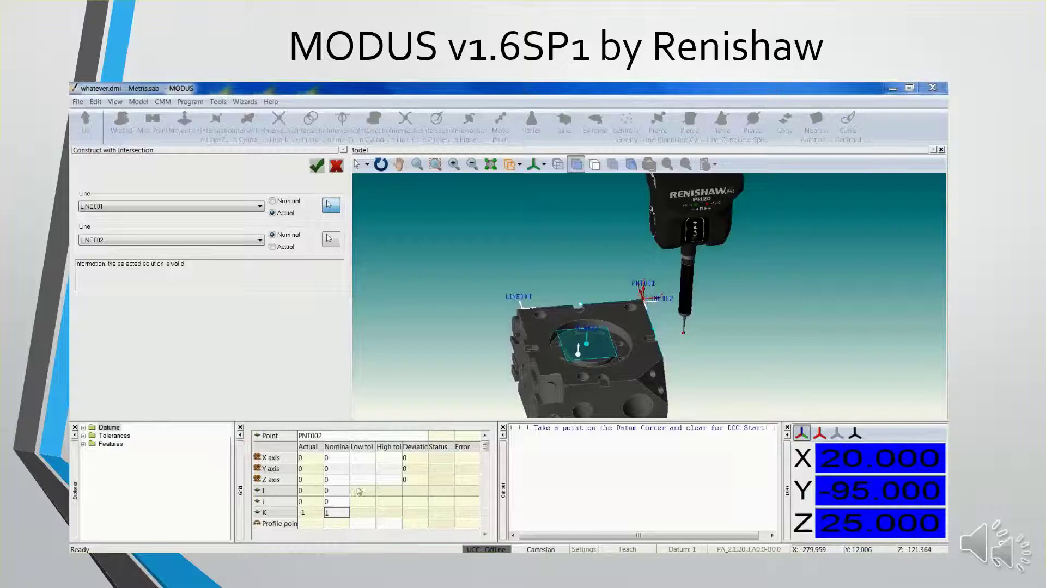
left_click(317, 166)
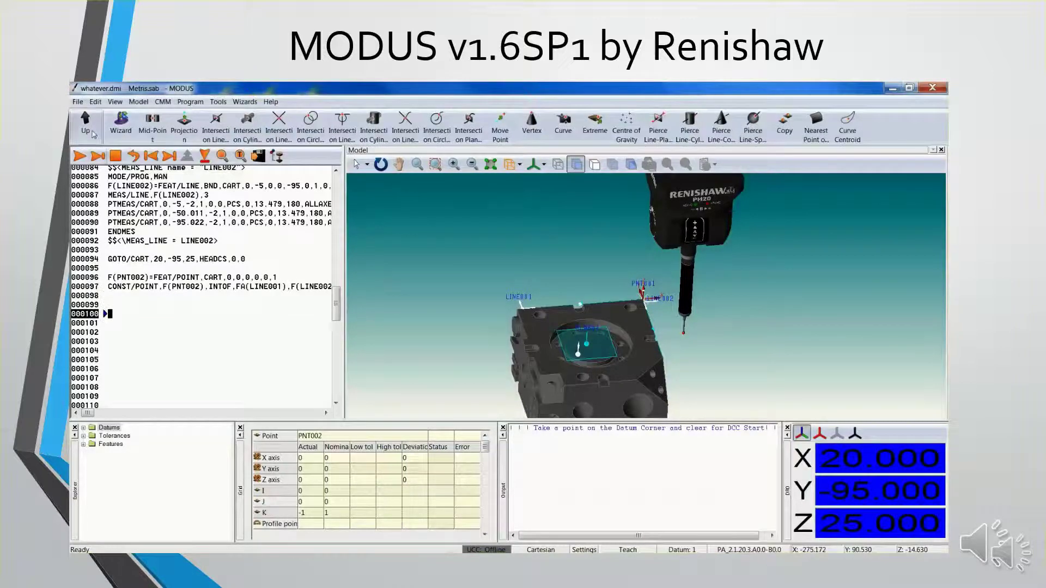
left_click(85, 122)
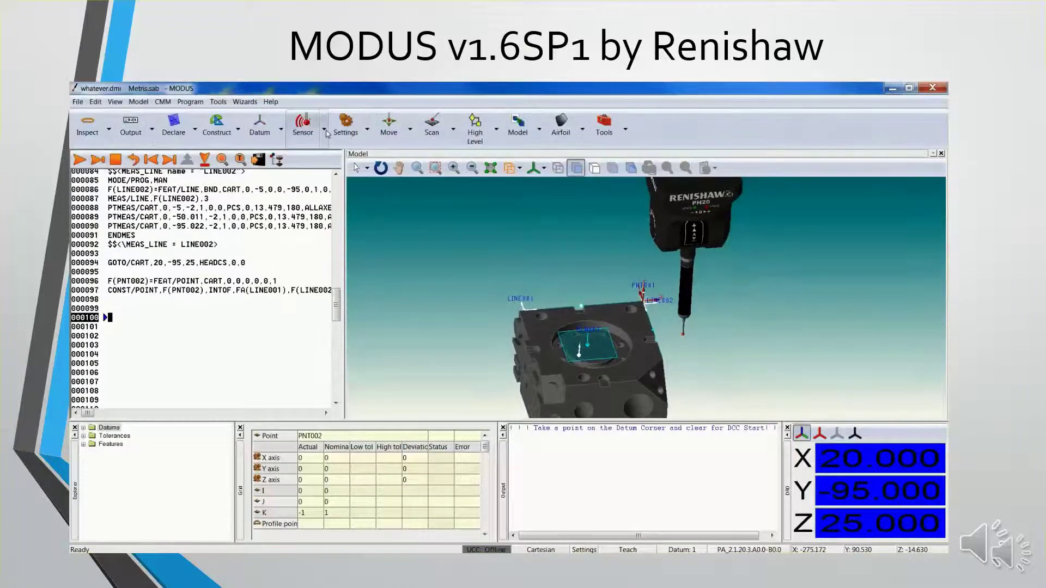
Start a three-axis datum labelled 2 with PLN001 as the primary feature and LINE001 as the secondary feature.
left_click(281, 130)
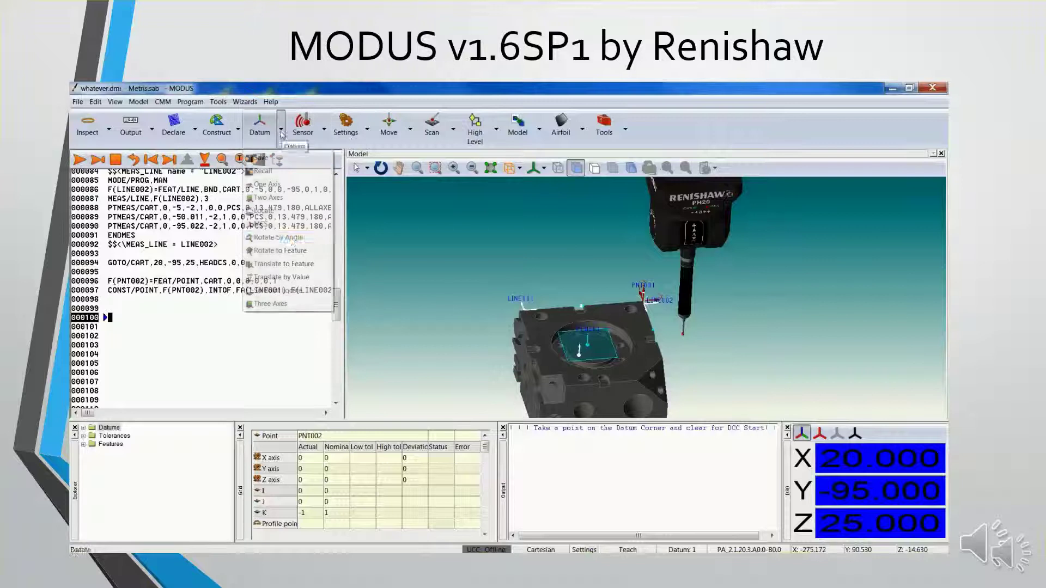
left_click(295, 303)
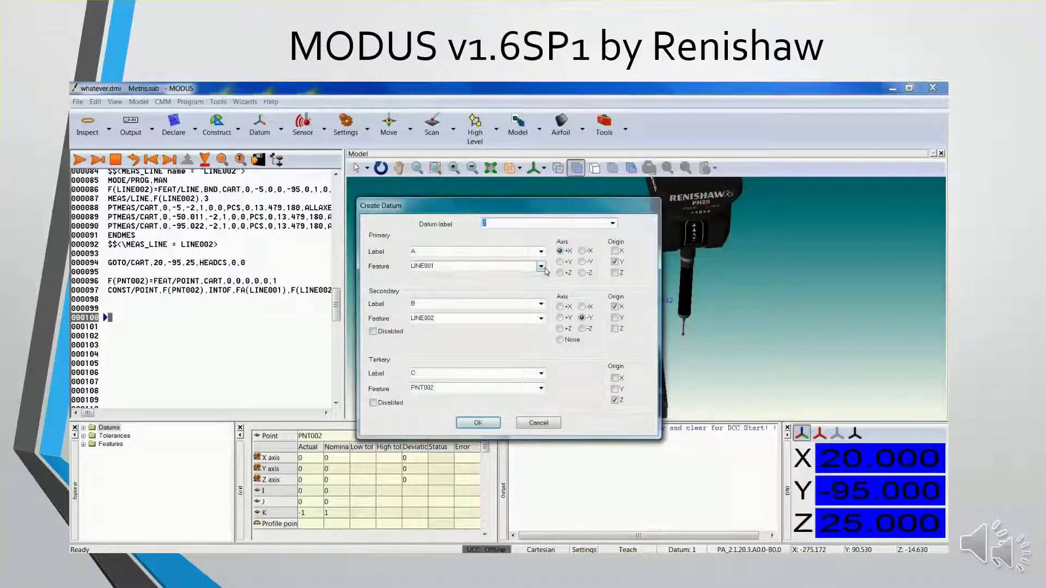
left_click(542, 267)
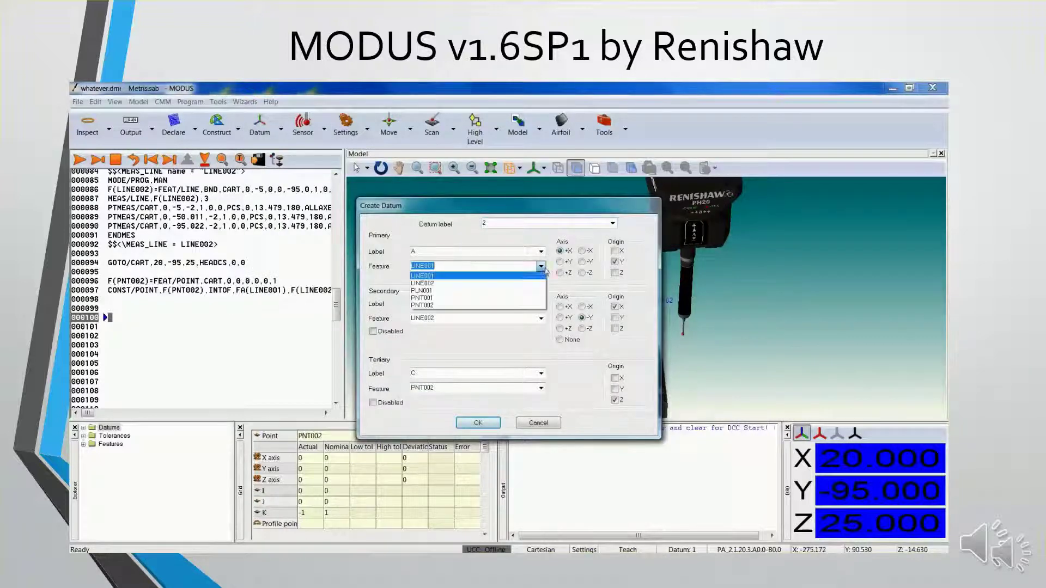
left_click(509, 291)
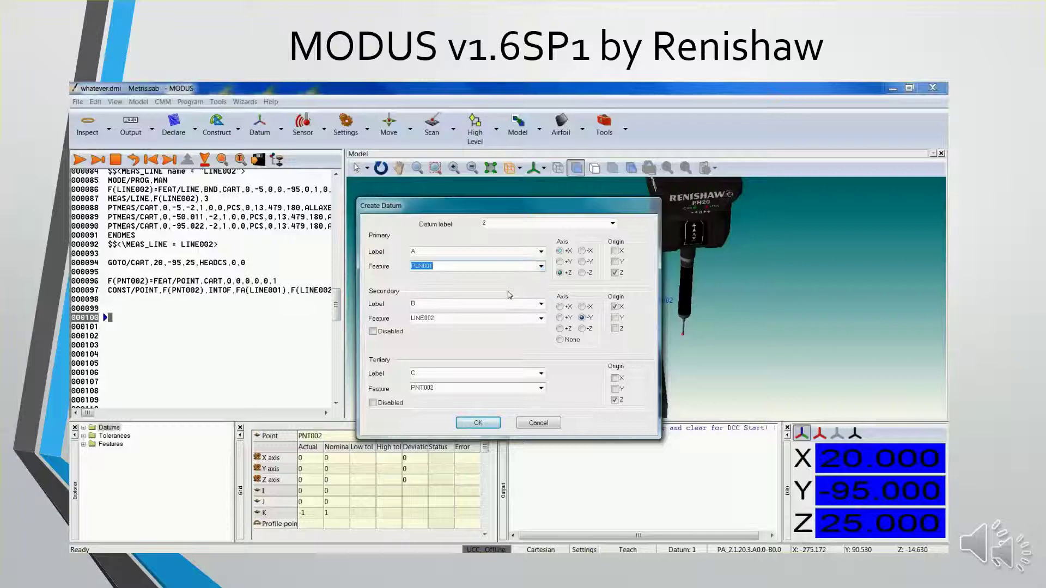
left_click(541, 319)
left_click(524, 328)
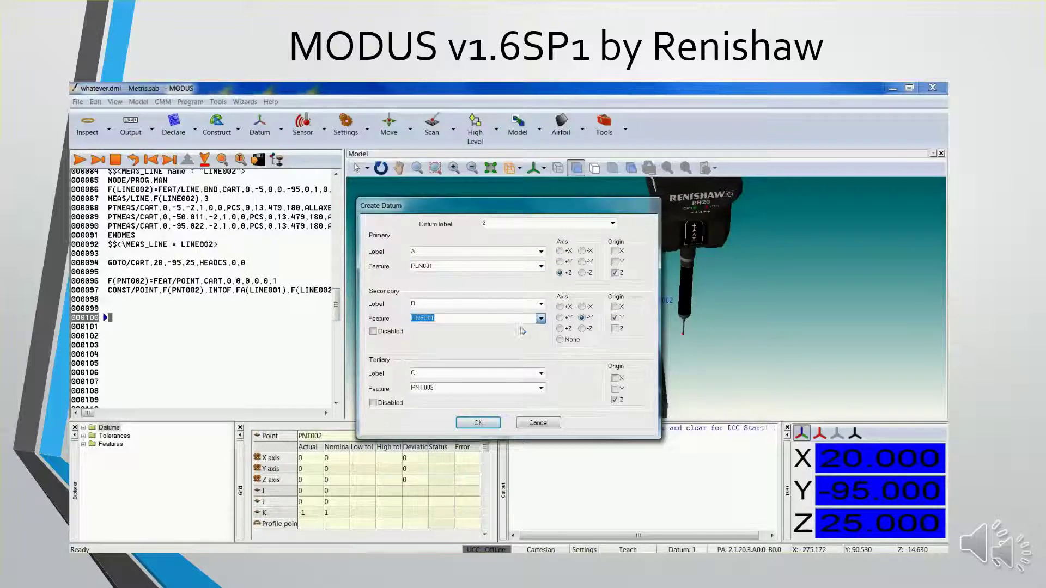
Set the secondary axis to +X without an origin, take the X and Y origins from tertiary feature PNT002, and create the datum.
left_click(615, 378)
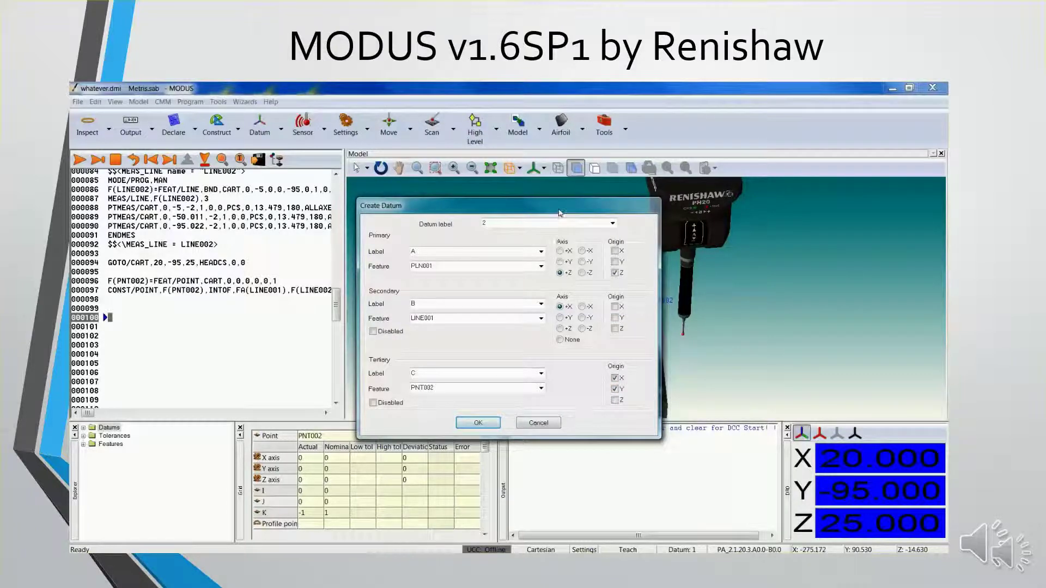
left_click_drag(561, 209, 424, 204)
left_click(353, 418)
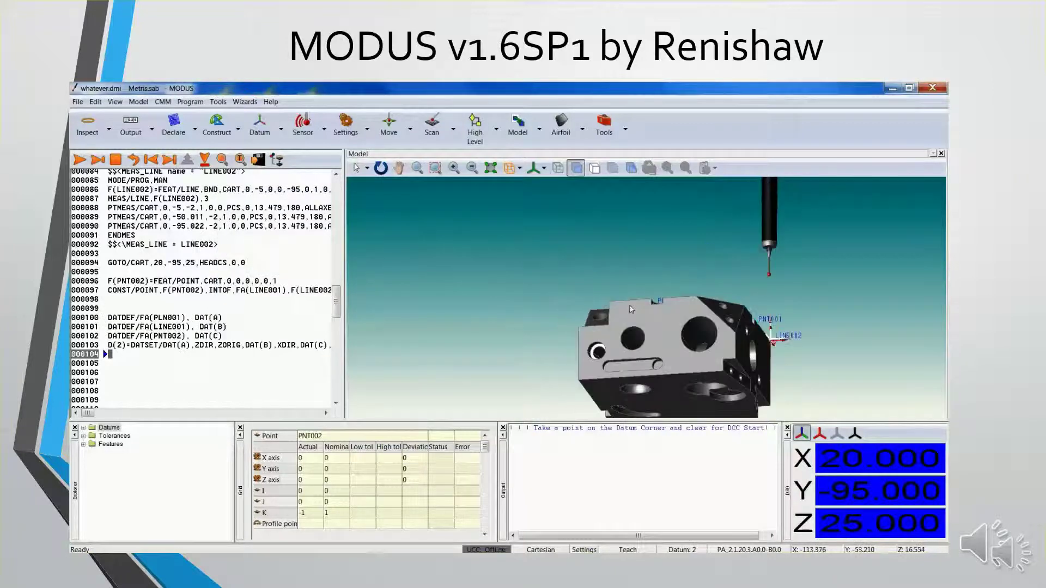
Insert an AUTO-mode circle inspection with 5 touches at program line 105 for the large bore in the top face.
middle_click_drag(612, 308, 662, 339)
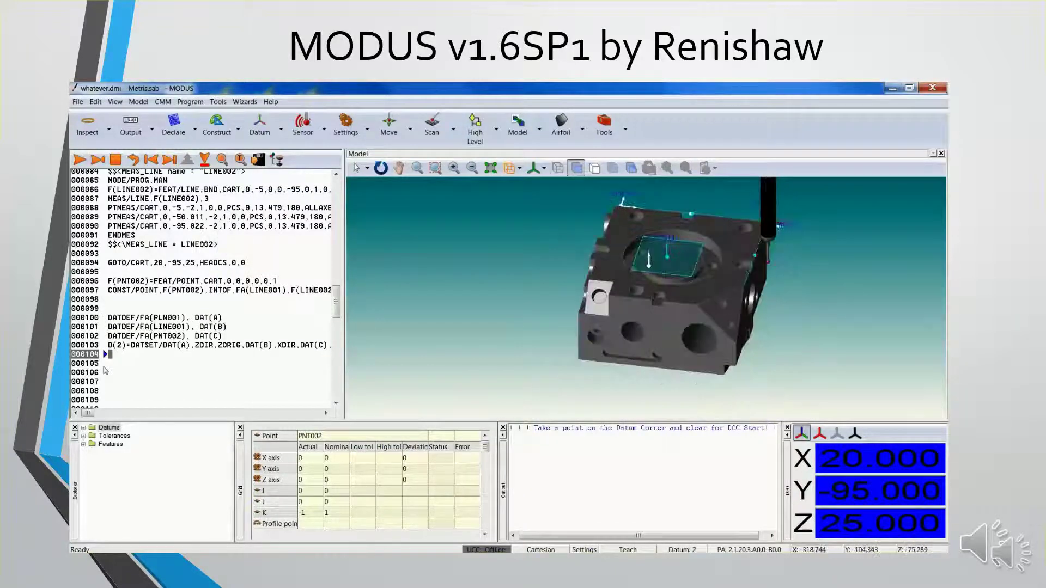
left_click(105, 367)
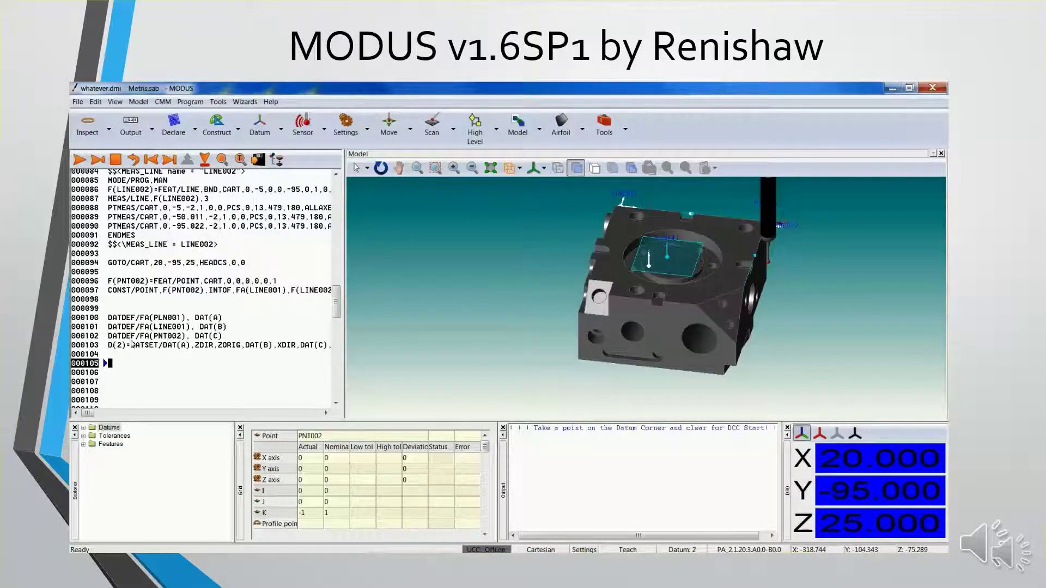
left_click(109, 130)
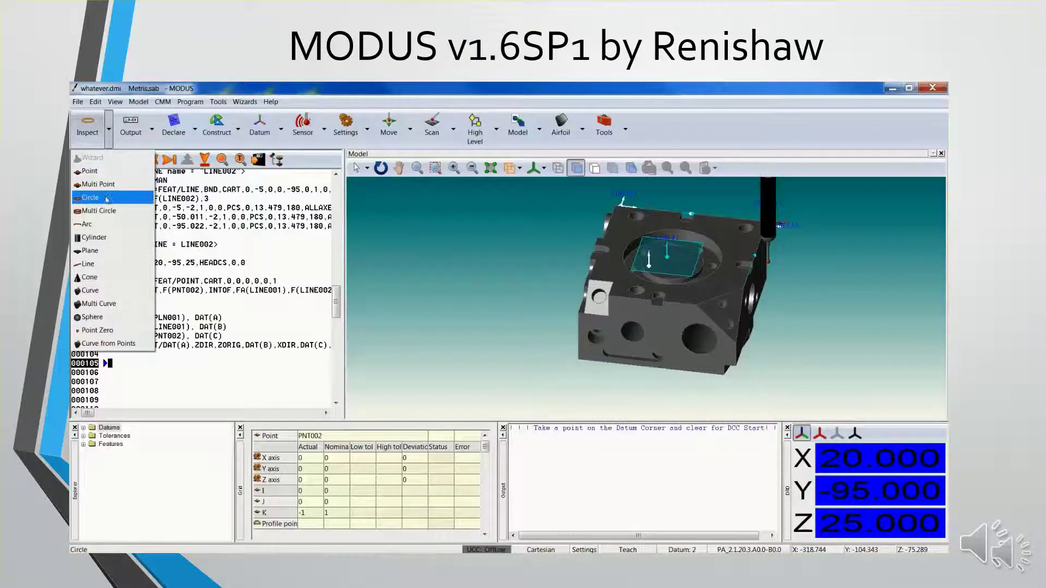
left_click(107, 199)
left_click(710, 238)
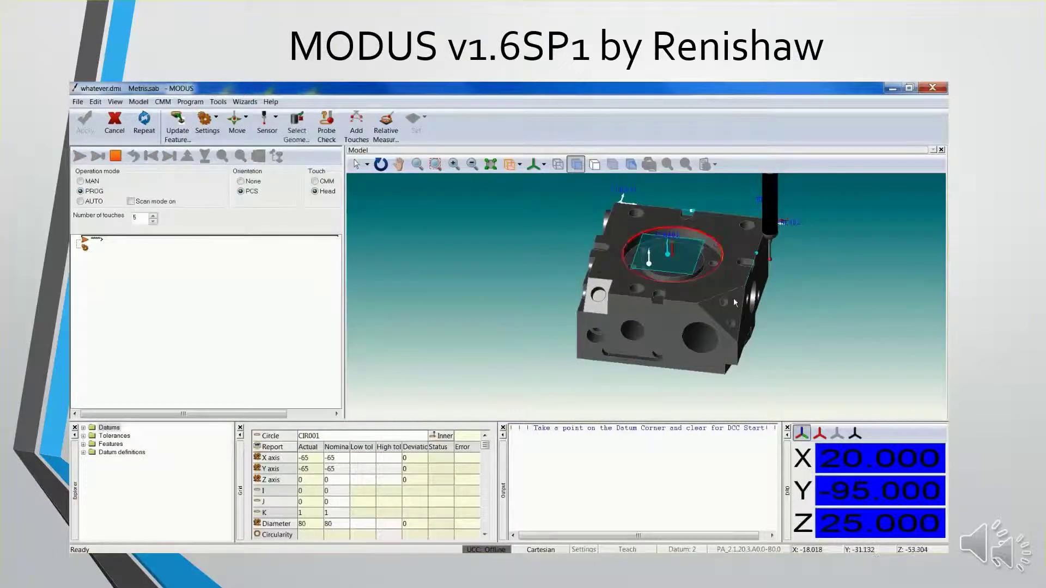
left_click(81, 202)
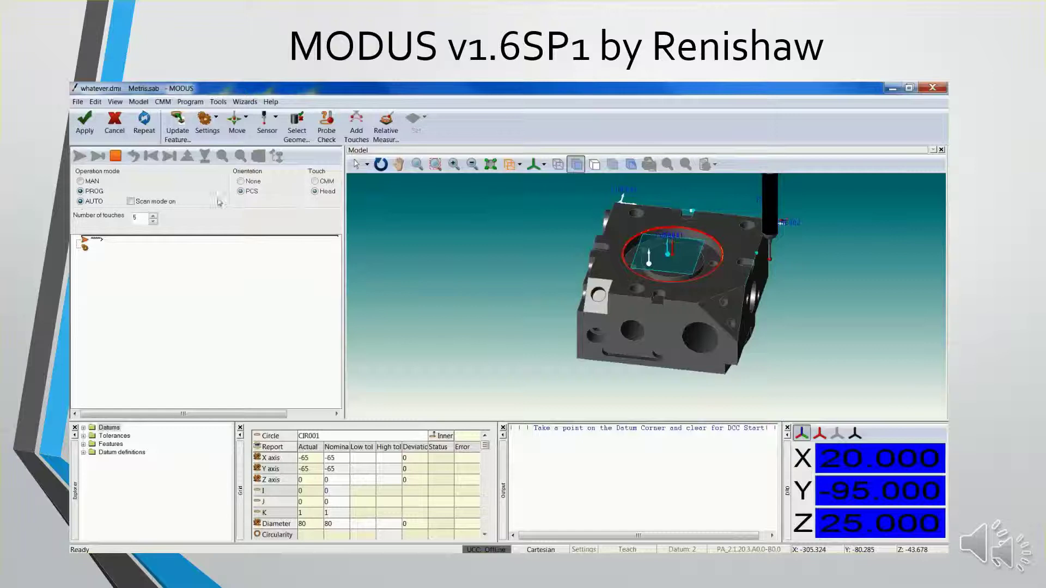
left_click(84, 121)
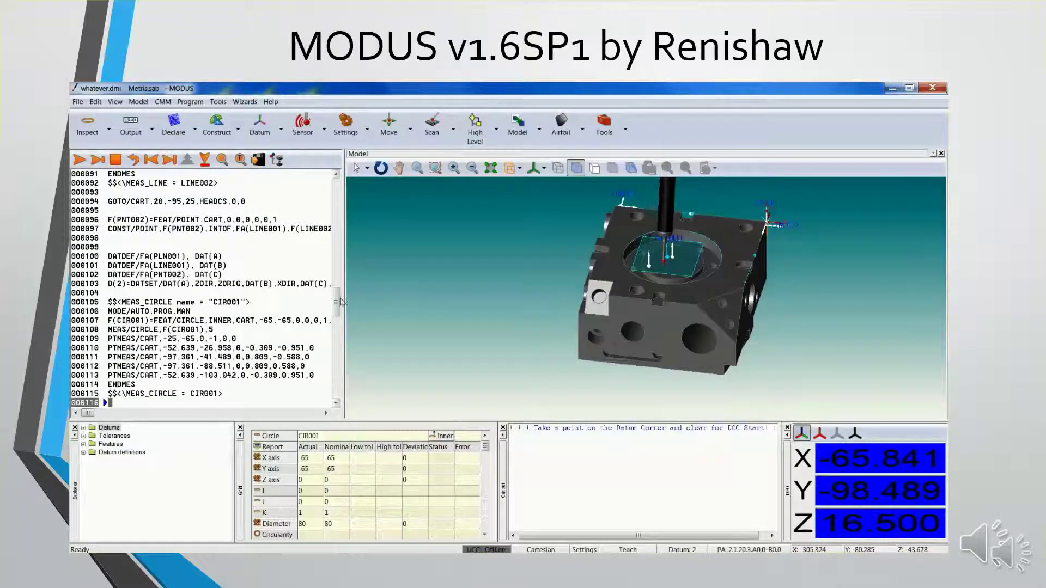
Start an AUTO-mode circle inspection with 5 touches at program line 117 for the upper hole in the angled corner face.
scroll(341, 302, "down", 4)
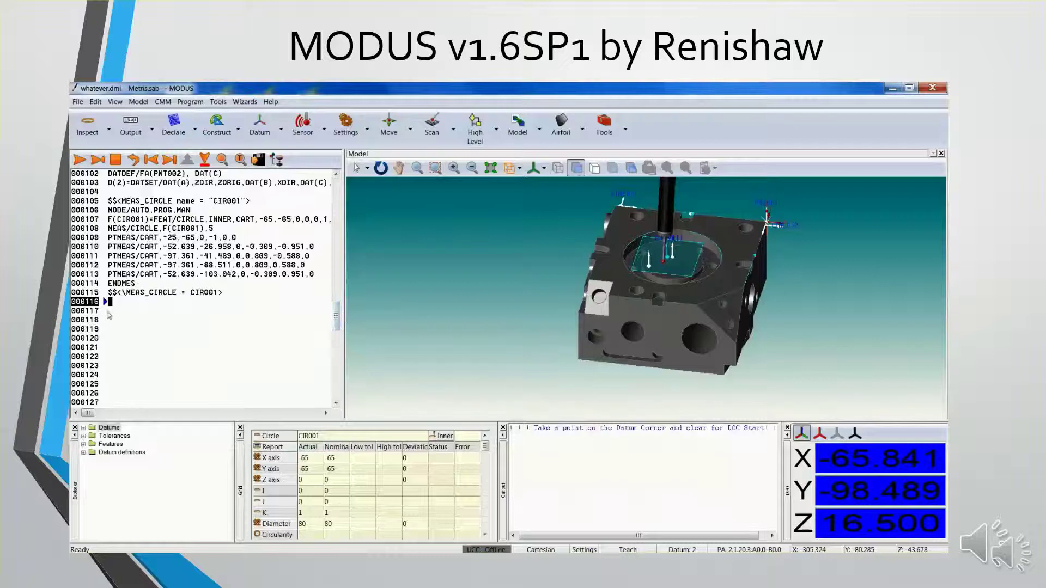
left_click(108, 313)
middle_click_drag(632, 321, 674, 324)
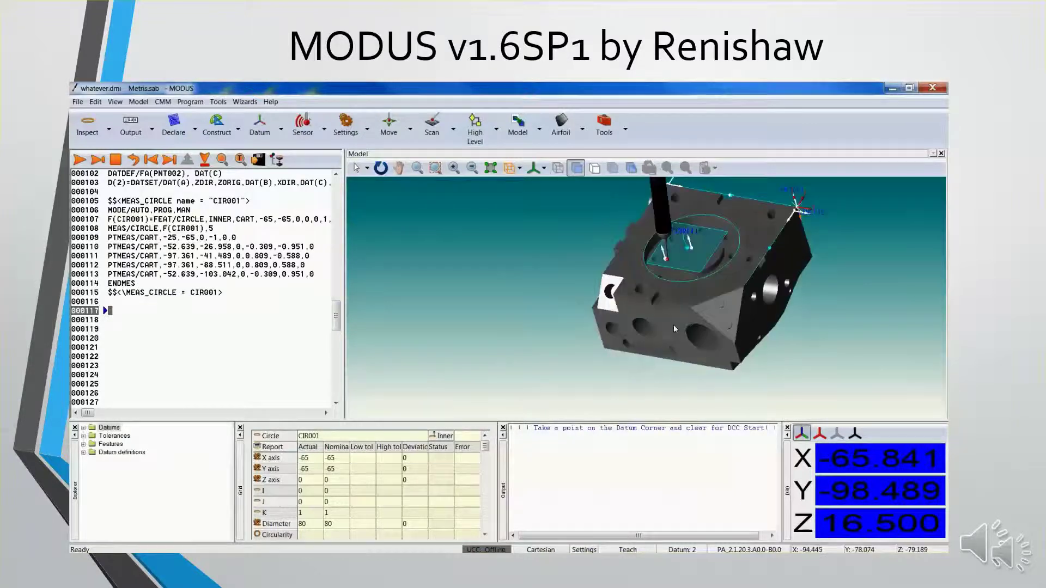
scroll(721, 316, "up", 3)
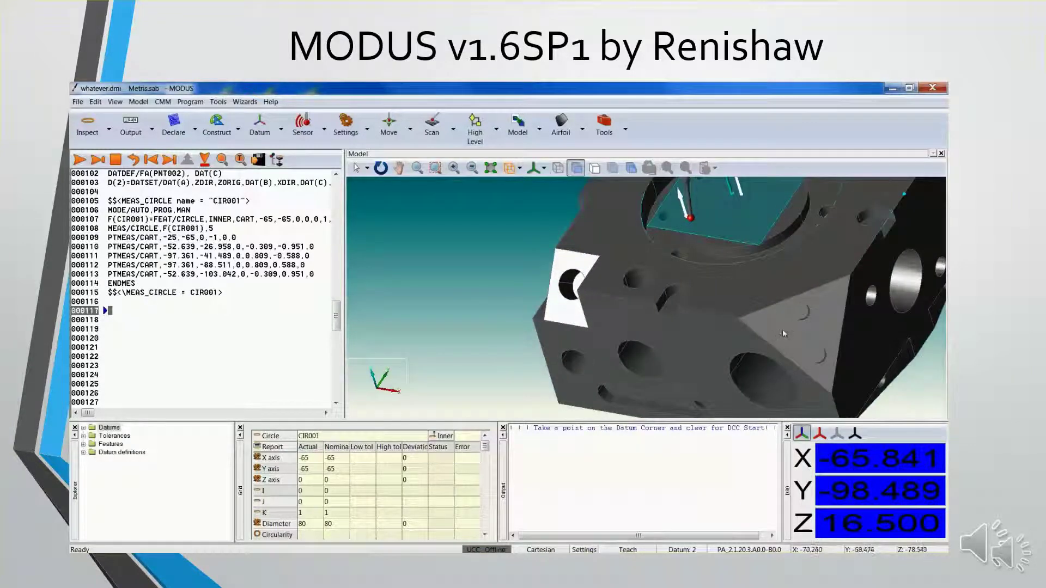
middle_click_drag(784, 334, 631, 318)
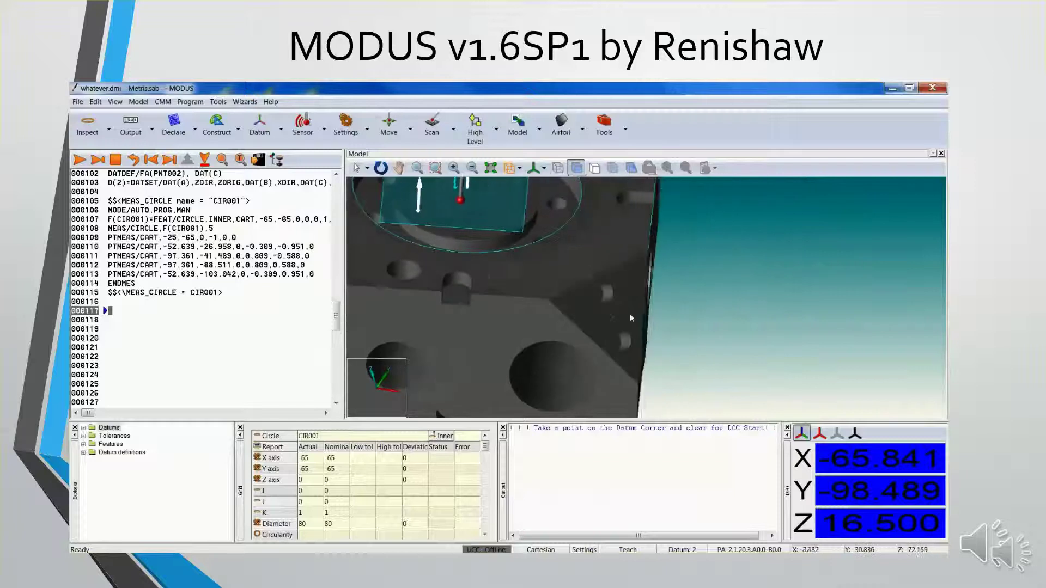
left_click(109, 131)
left_click(93, 197)
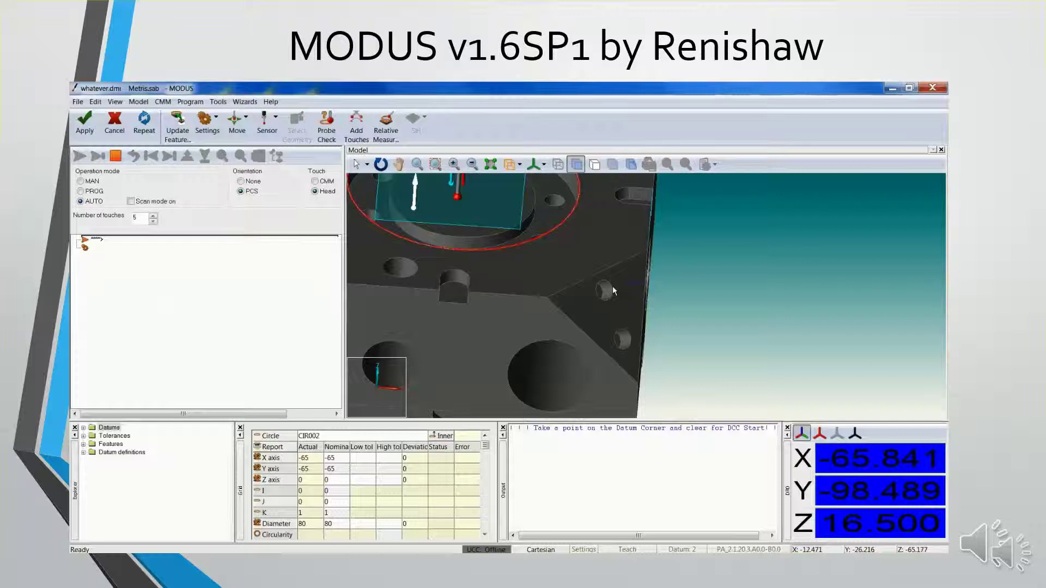
left_click(612, 286)
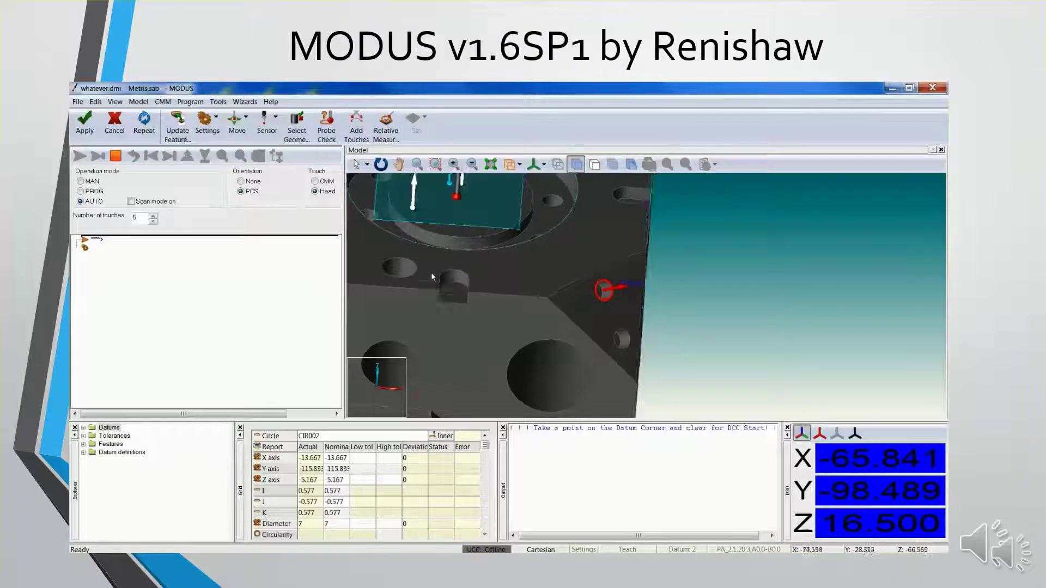
Measure the corner-hole circle relative to a sample surface with radius 2 and 3 points, and insert the measurement into the program.
middle_click_drag(433, 277, 414, 284)
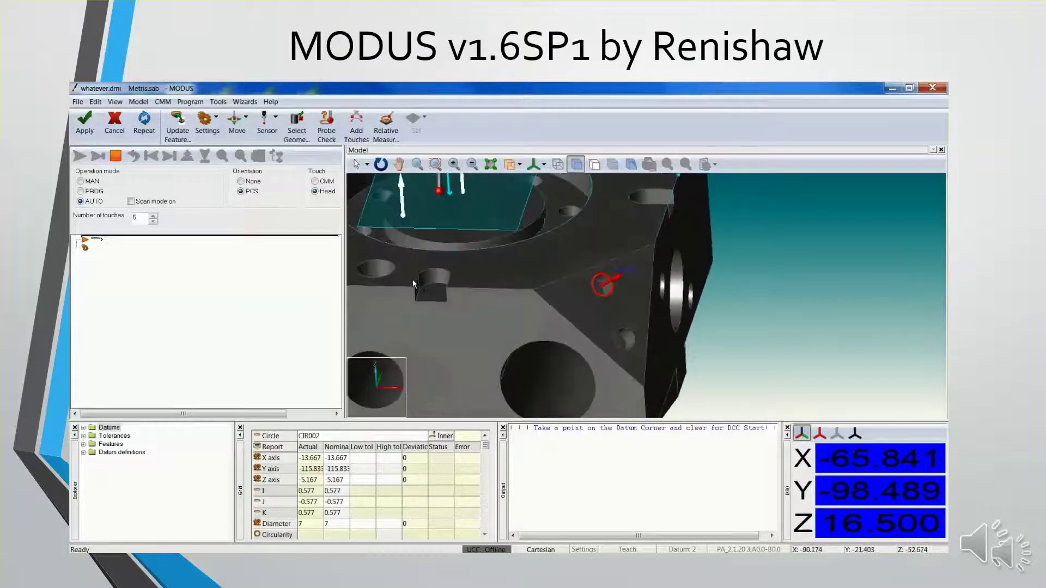
left_click(386, 125)
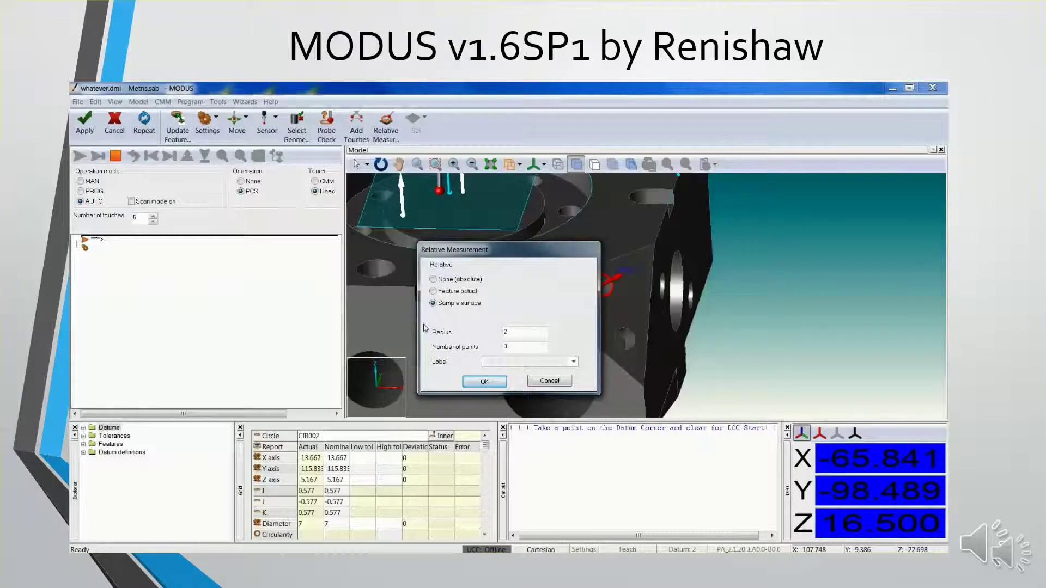
left_click(490, 383)
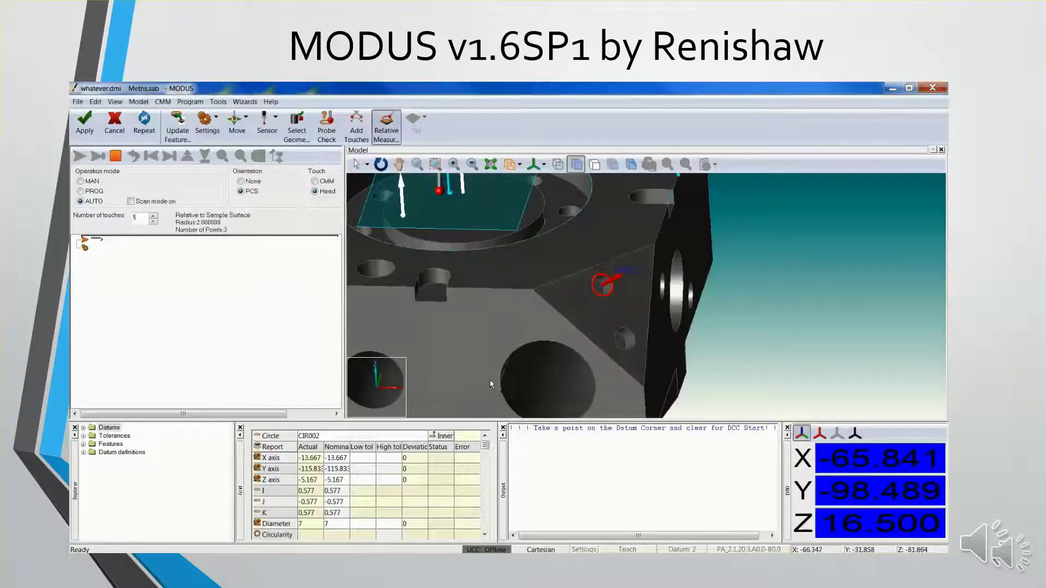
left_click(85, 126)
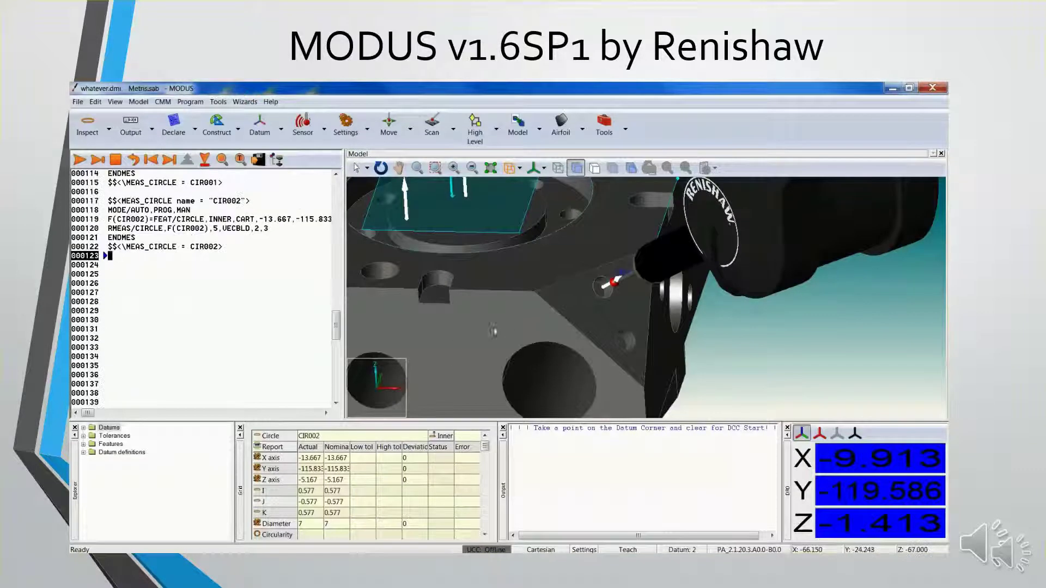
left_click(456, 340)
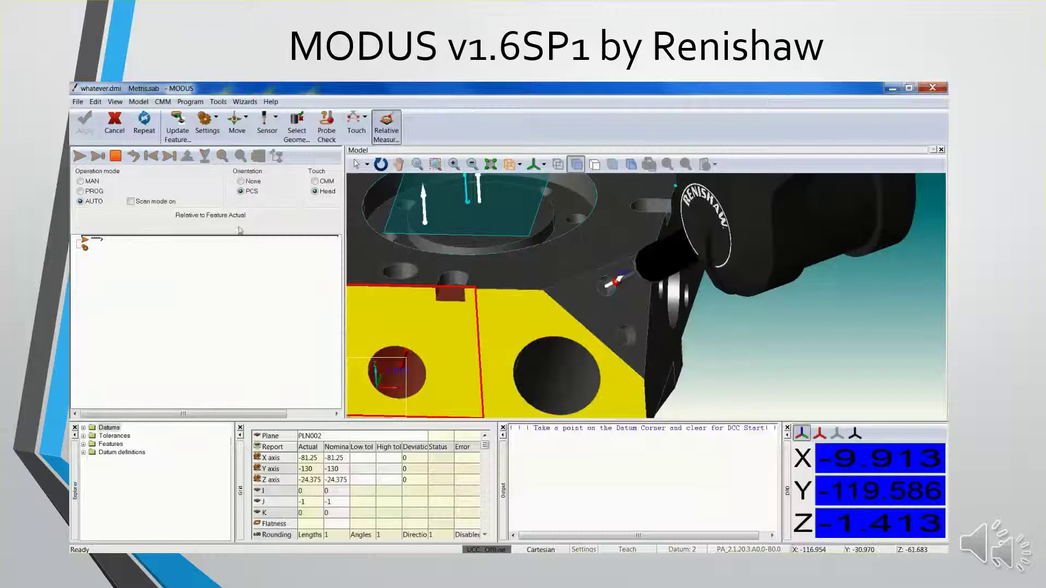
left_click(114, 122)
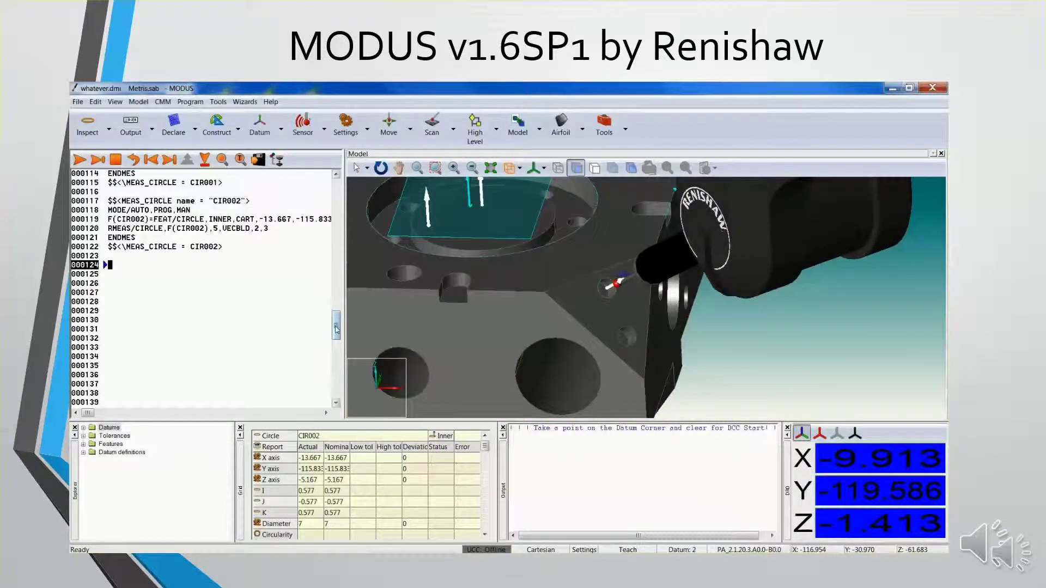
Return to the beginning of the inspection program and save it.
left_click_drag(336, 326, 336, 192)
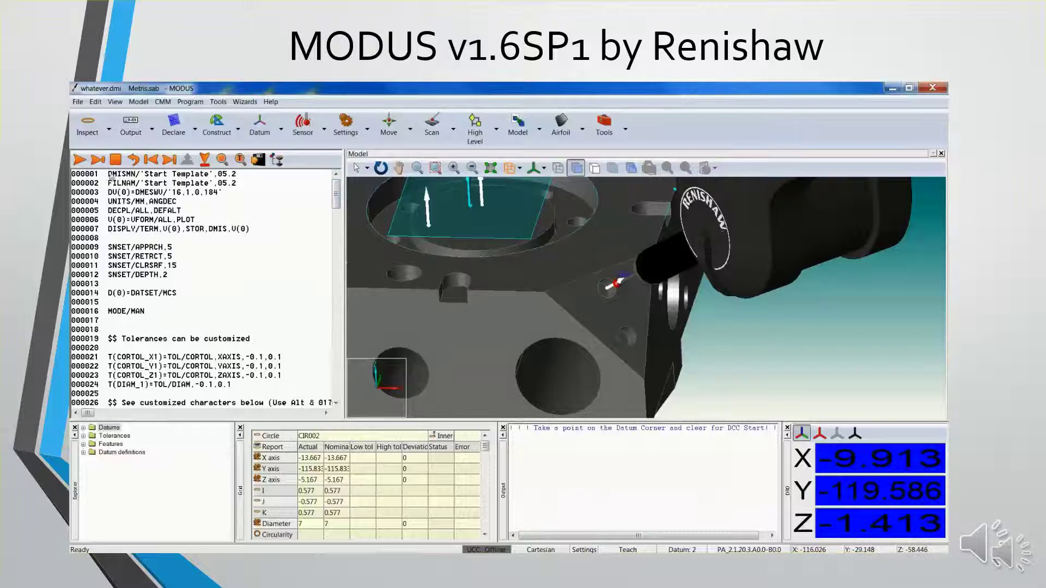
left_click(77, 102)
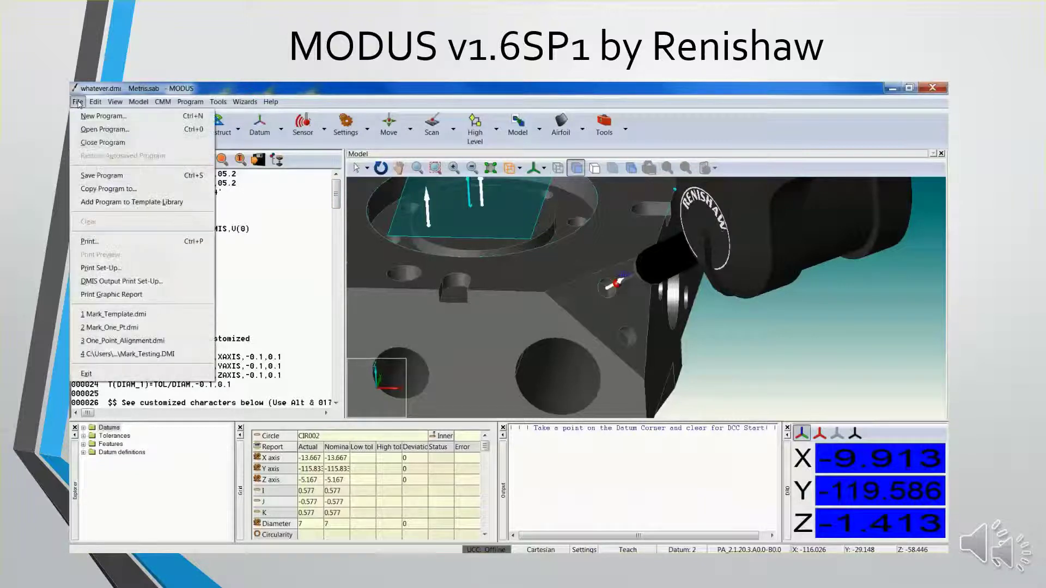
left_click(126, 178)
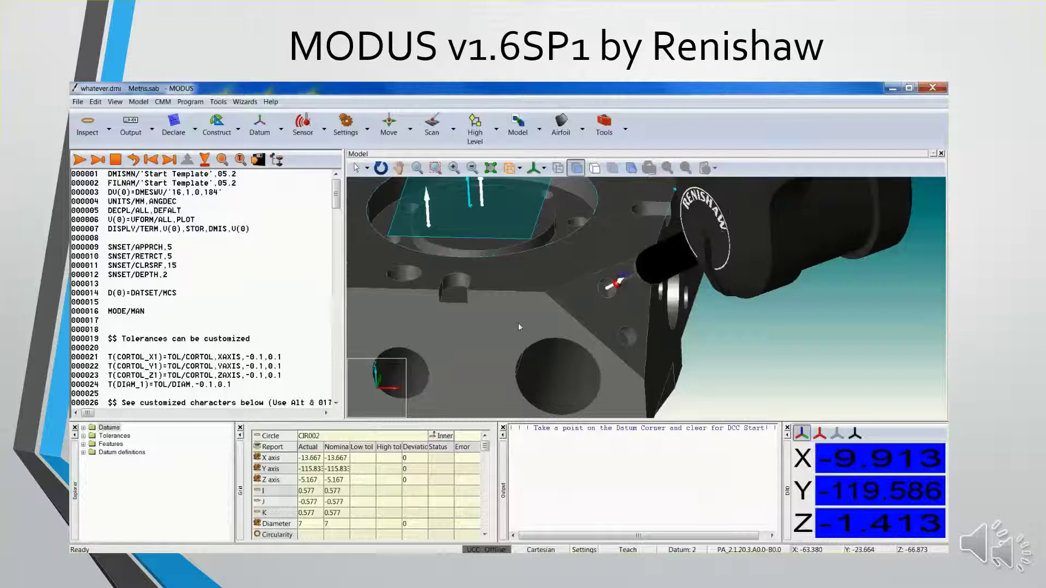
middle_click_drag(518, 323, 556, 312)
scroll(537, 319, "down", 3)
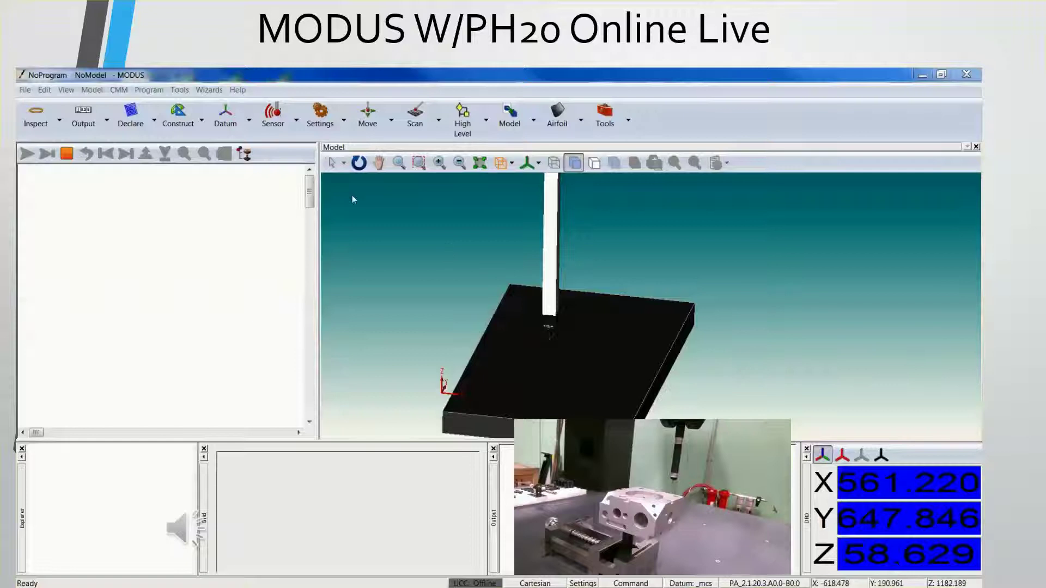
Reopen the recent program whatever.dmi for online operation with the model file Metris.igs enabled.
left_click(25, 90)
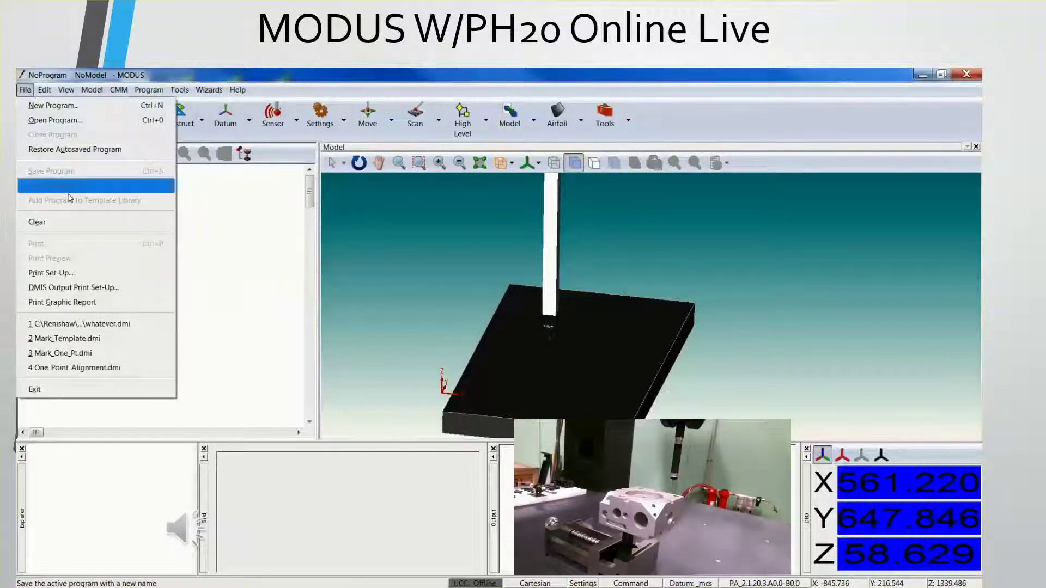
left_click(109, 324)
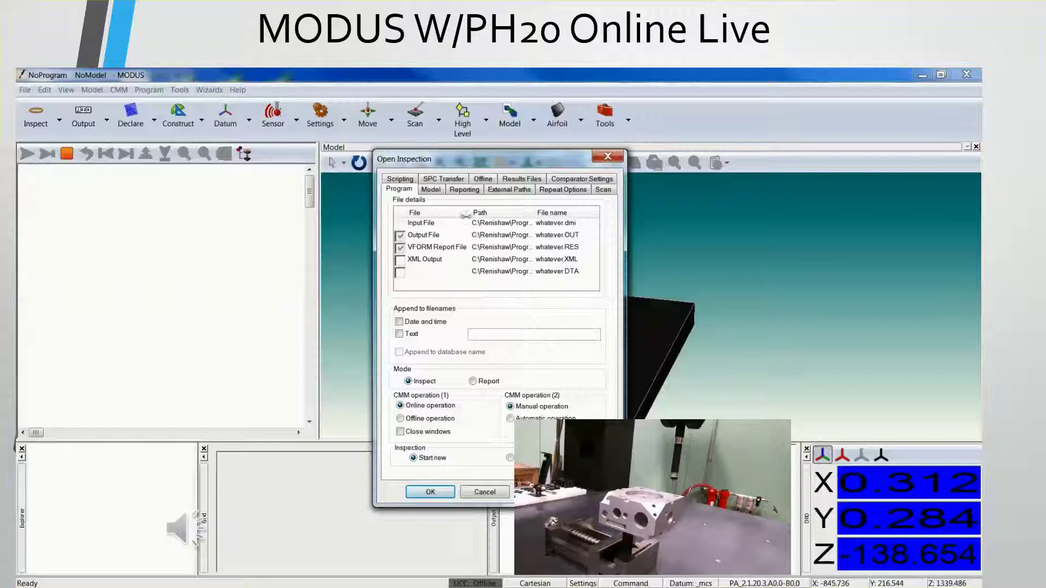
left_click(431, 190)
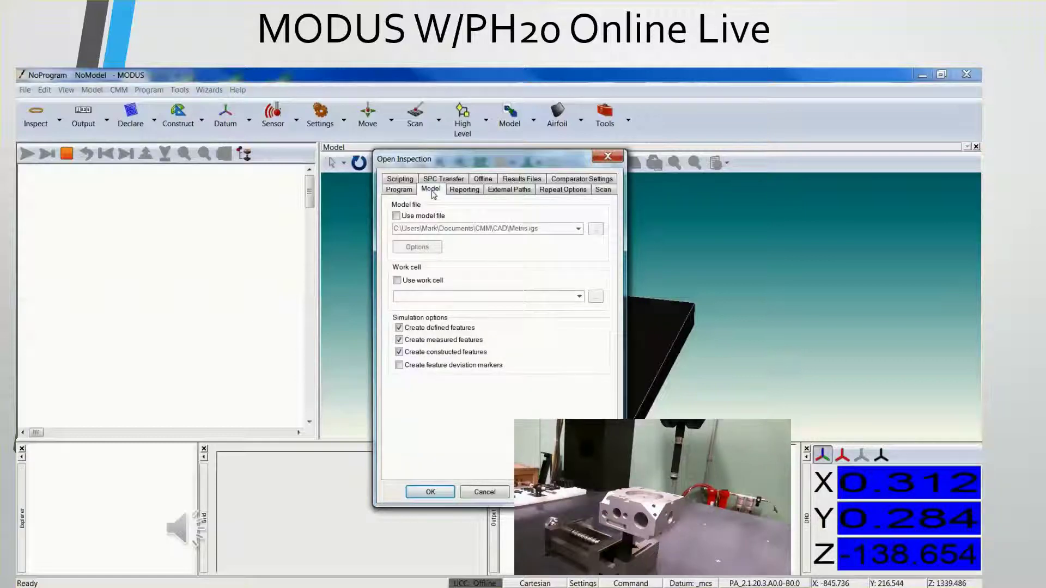
left_click(396, 215)
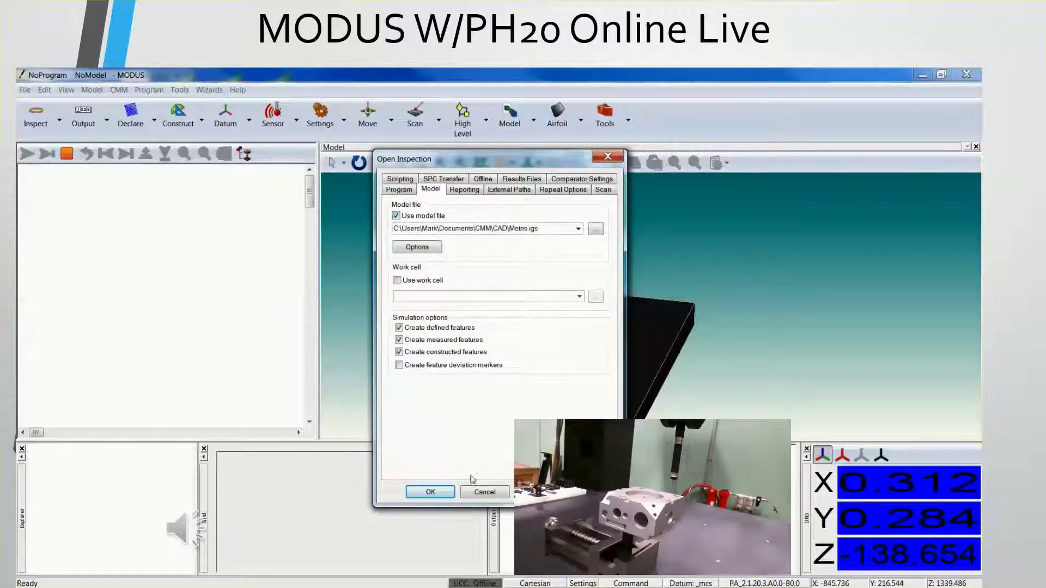
left_click(442, 489)
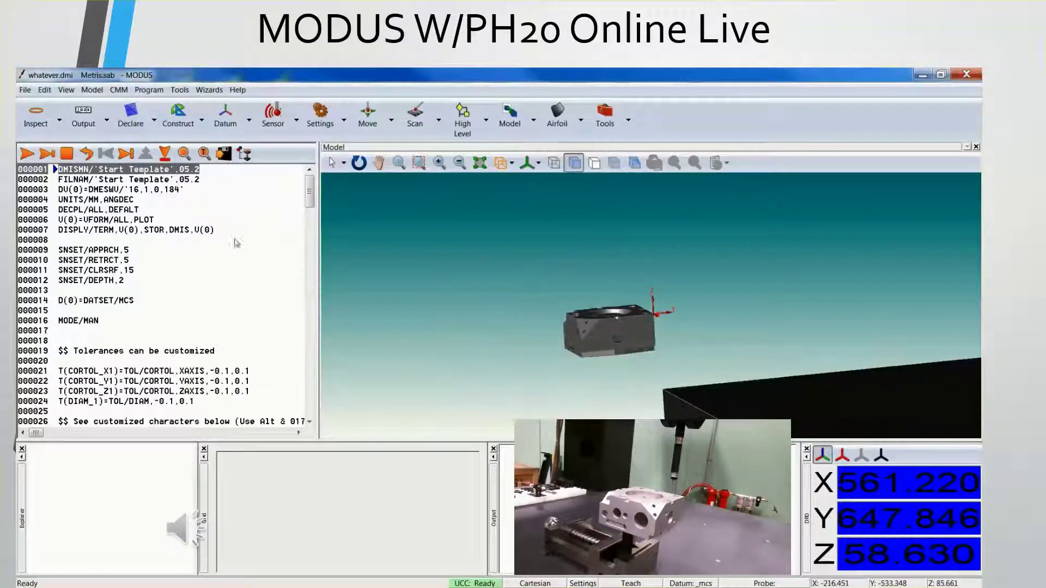
Run the inspection program from its first line on the live CMM and accept the start of automatic operations.
left_click(26, 154)
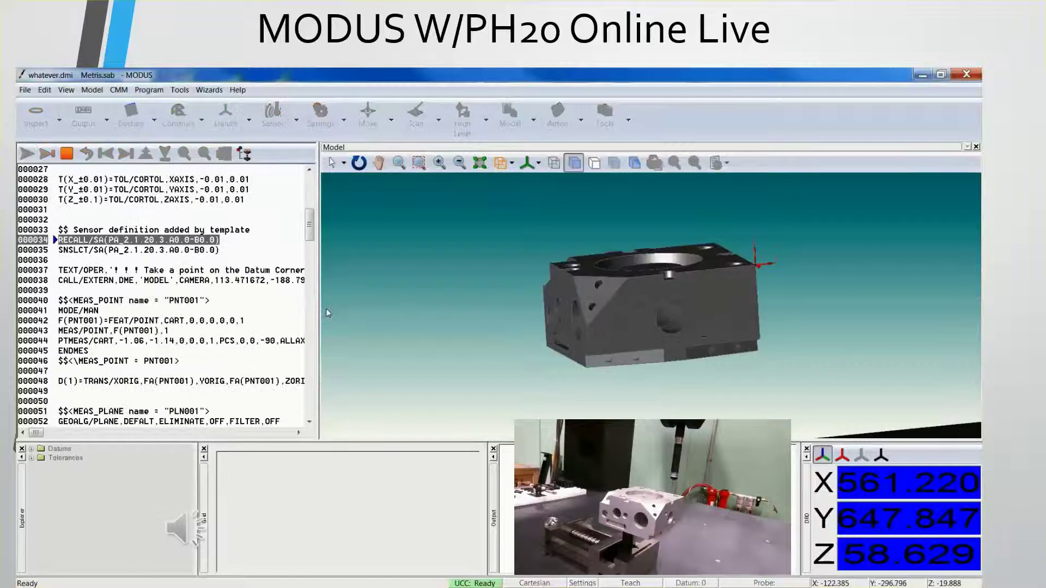
left_click(553, 360)
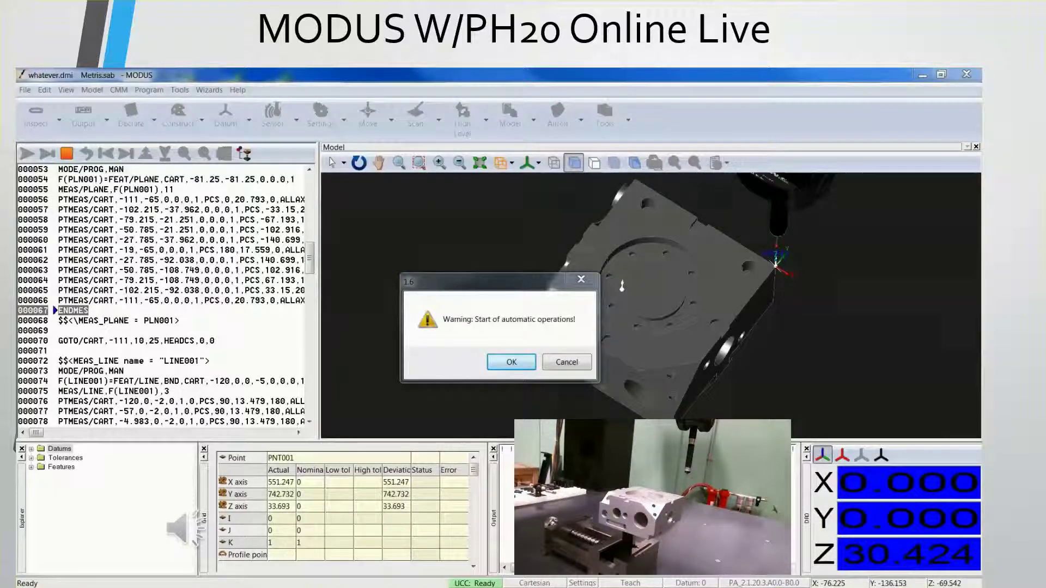
key("Return")
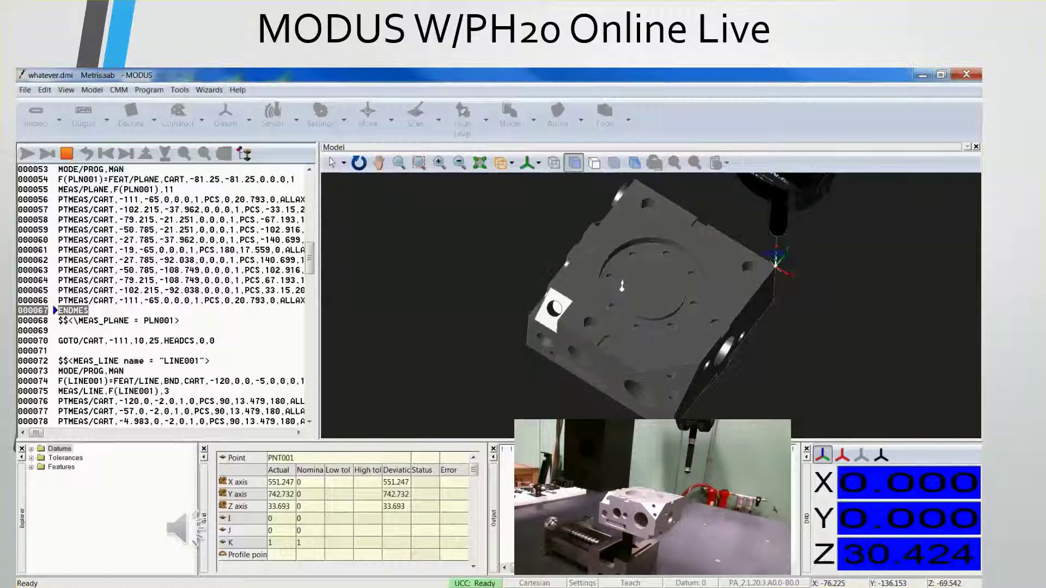